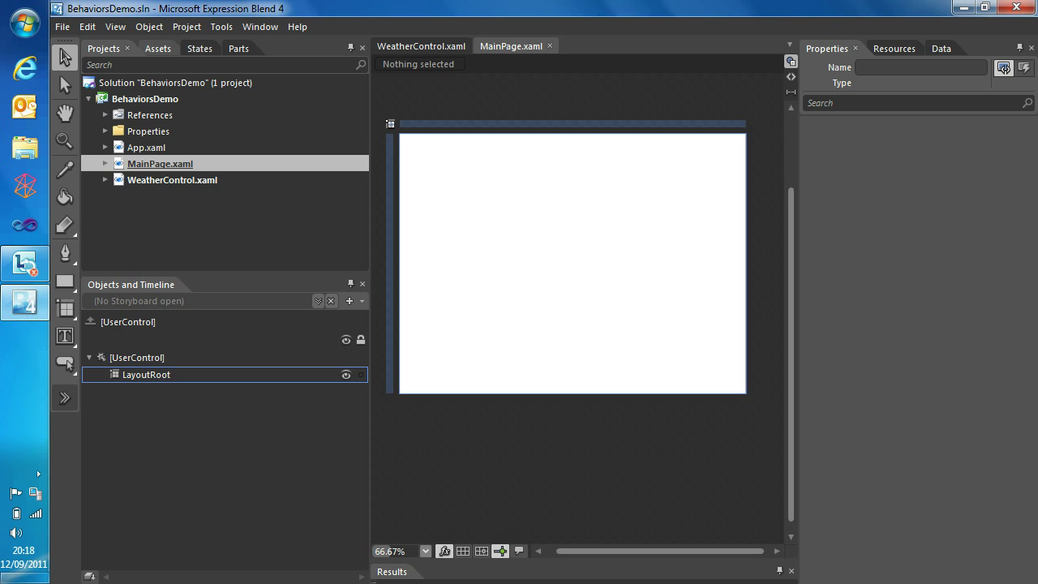
# Look through the behaviors available in the project's assets and select ControlStoryboardAction.
pyautogui.click(153, 48)
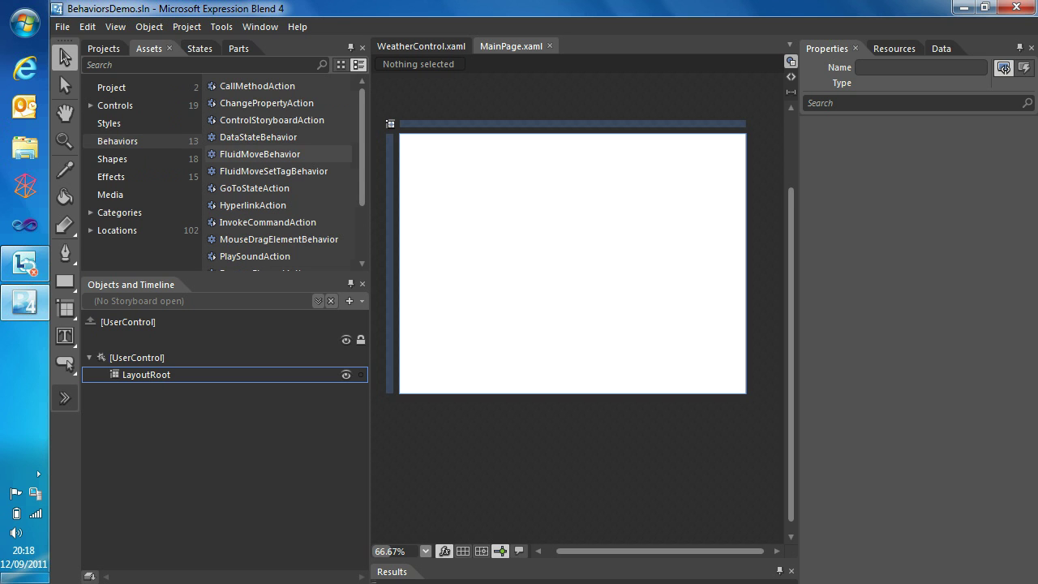
pyautogui.moveTo(362, 136); pyautogui.dragTo(362, 187)
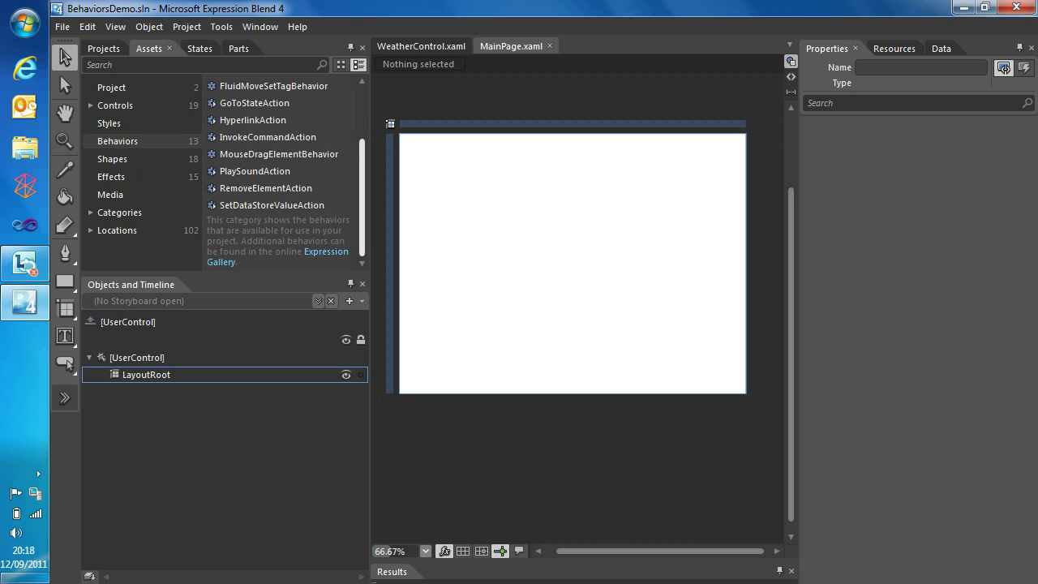
pyautogui.scroll(3, 362, 146)
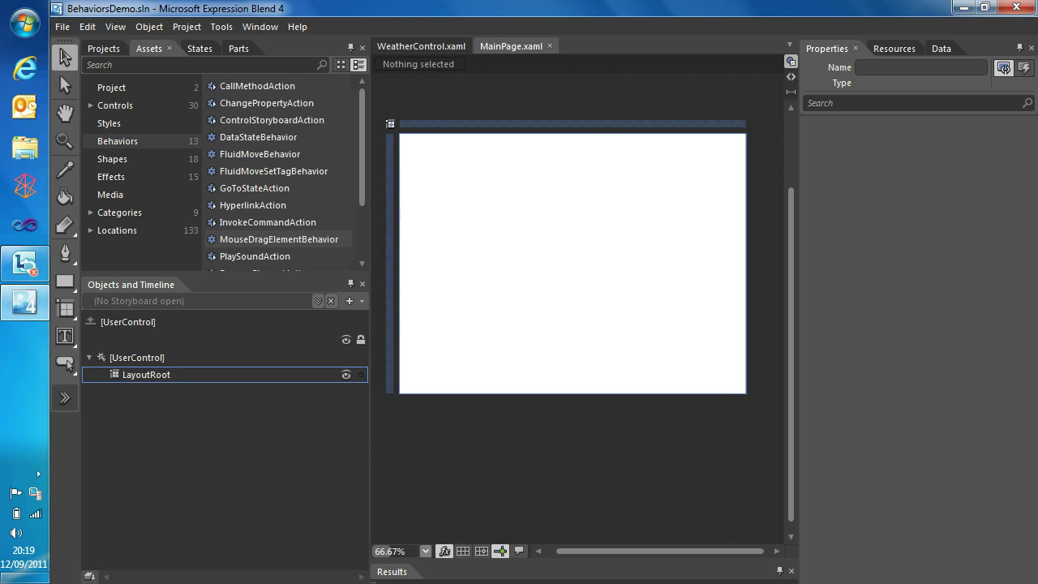
pyautogui.click(276, 120)
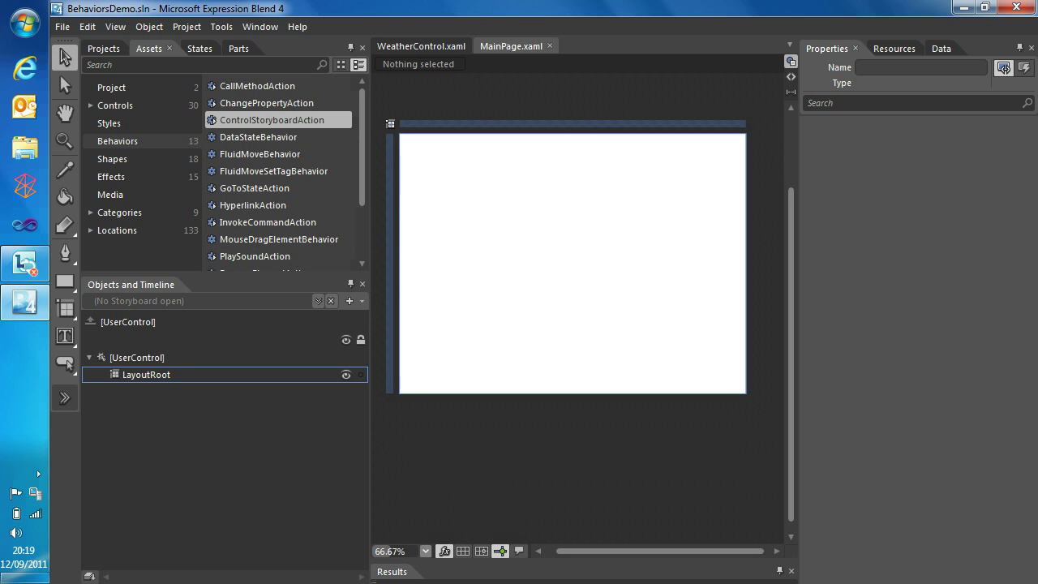
# Draw a circle about 93 by 93 near the page's upper-left corner and fill it with pure blue (#FF0000FF).
pyautogui.click(65, 282)
pyautogui.click(126, 305)
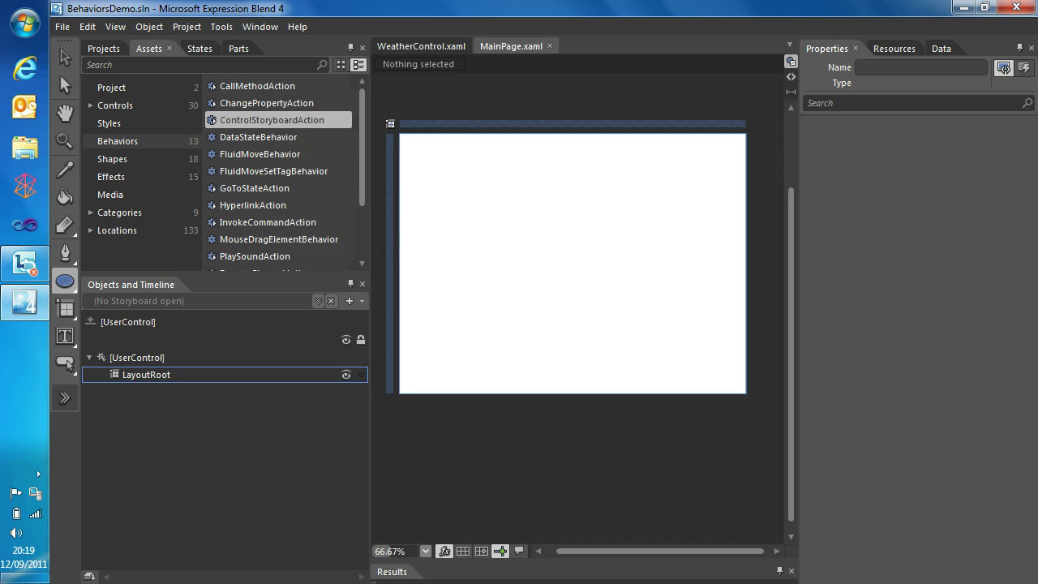
pyautogui.moveTo(436, 167); pyautogui.dragTo(487, 217)
pyautogui.press('v')
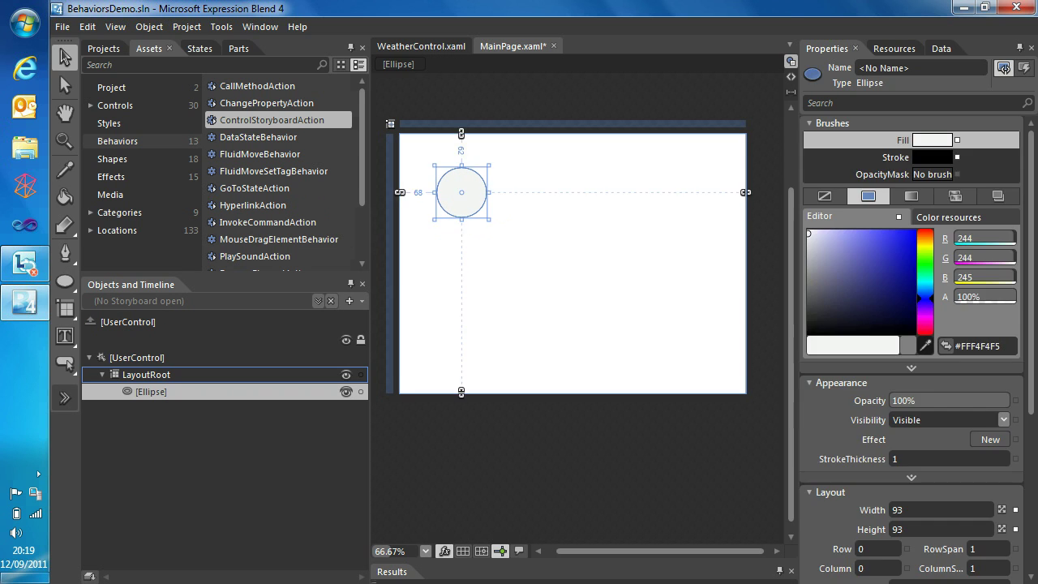
pyautogui.click(915, 232)
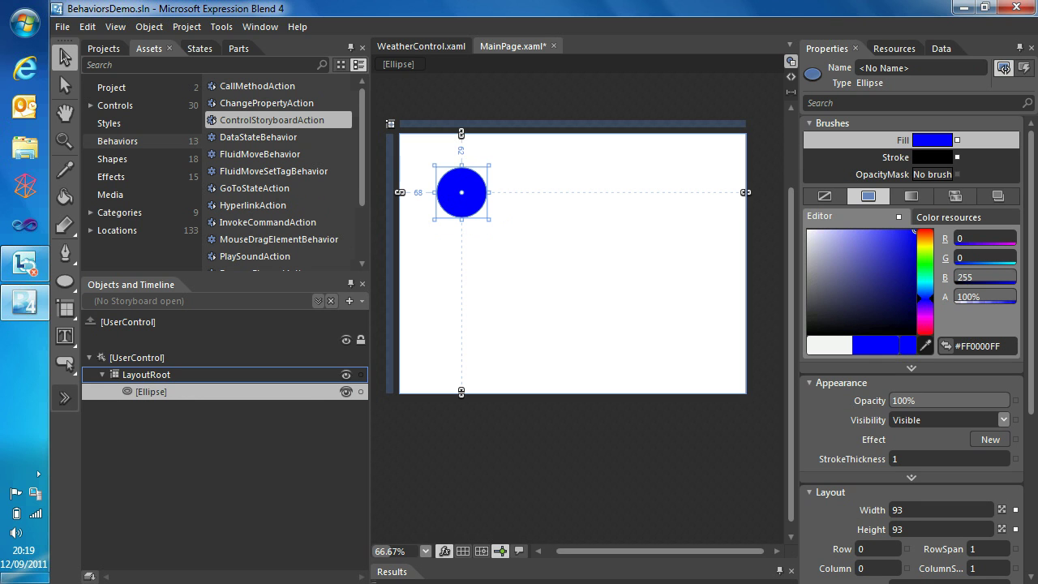
# Create a storyboard with the default name and animate the blue circle horizontally to the page's right side at 1 second.
pyautogui.click(350, 301)
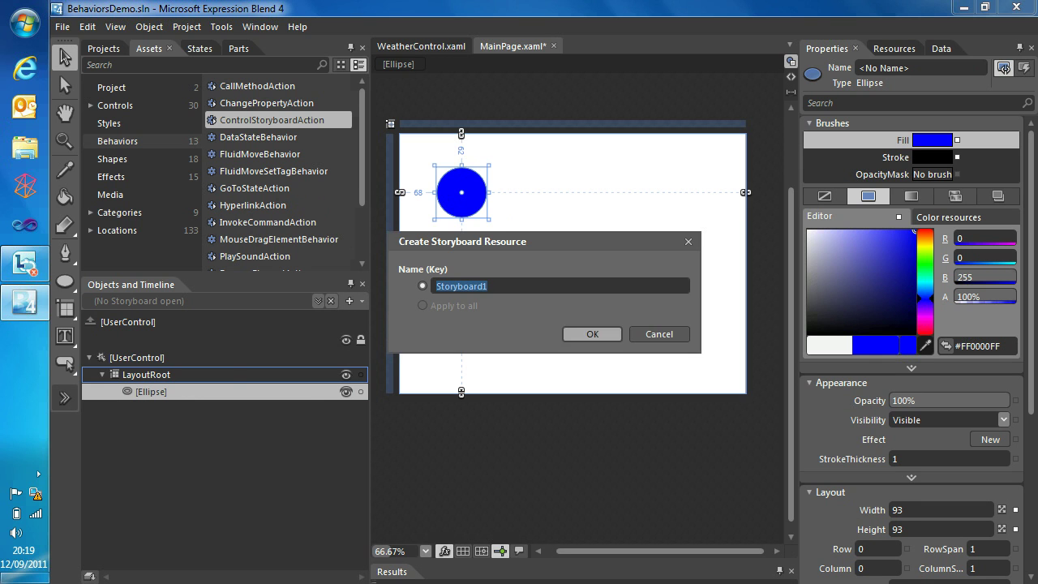
pyautogui.click(593, 334)
pyautogui.moveTo(271, 349); pyautogui.dragTo(310, 349)
pyautogui.moveTo(462, 192); pyautogui.dragTo(702, 192)
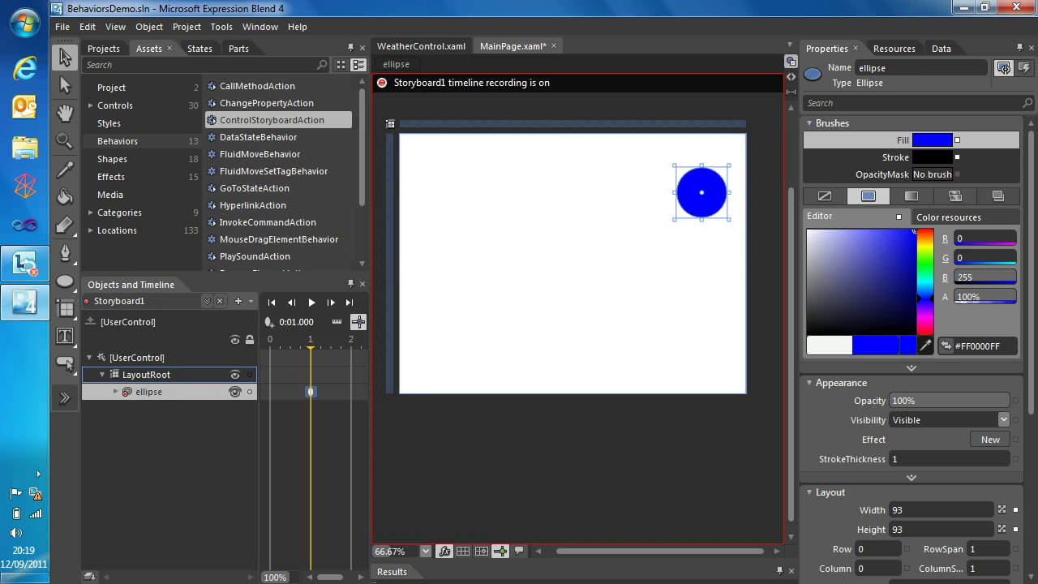
# Set the storyboard to auto-reverse and repeat forever, and preview the animation before closing the storyboard.
pyautogui.click(120, 301)
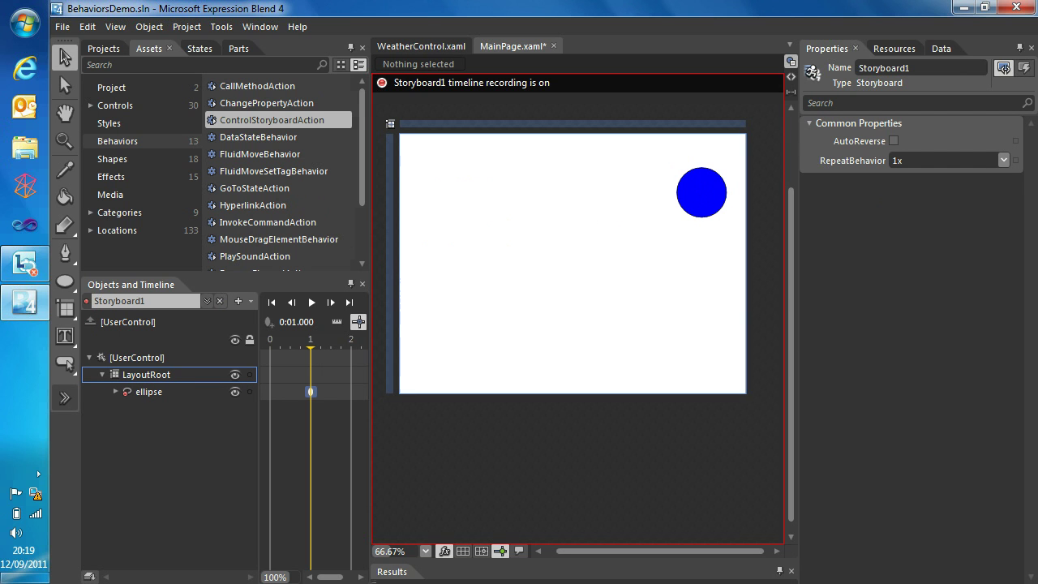
pyautogui.click(894, 141)
pyautogui.click(1004, 160)
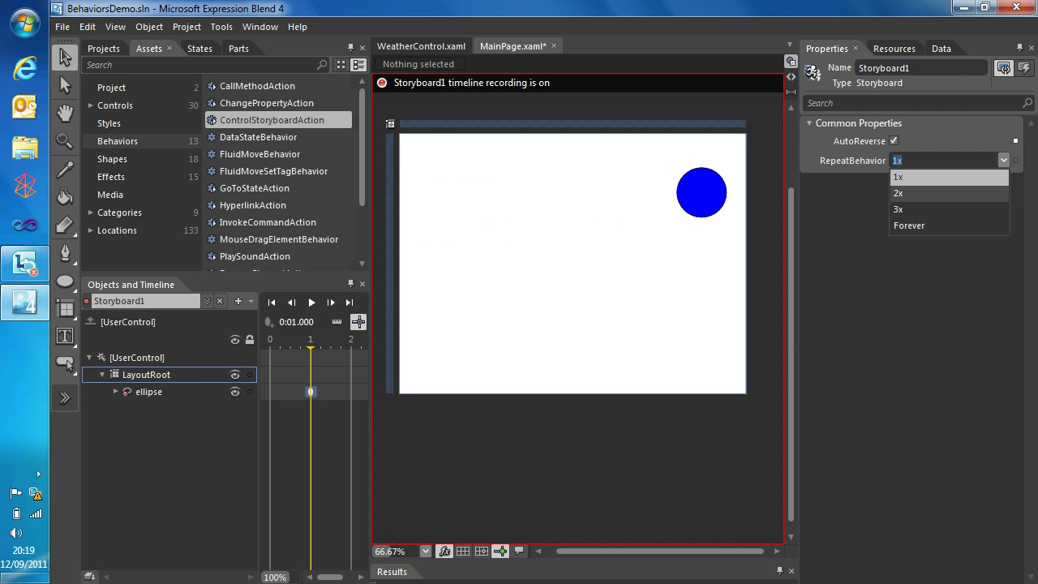
pyautogui.click(909, 228)
pyautogui.click(311, 303)
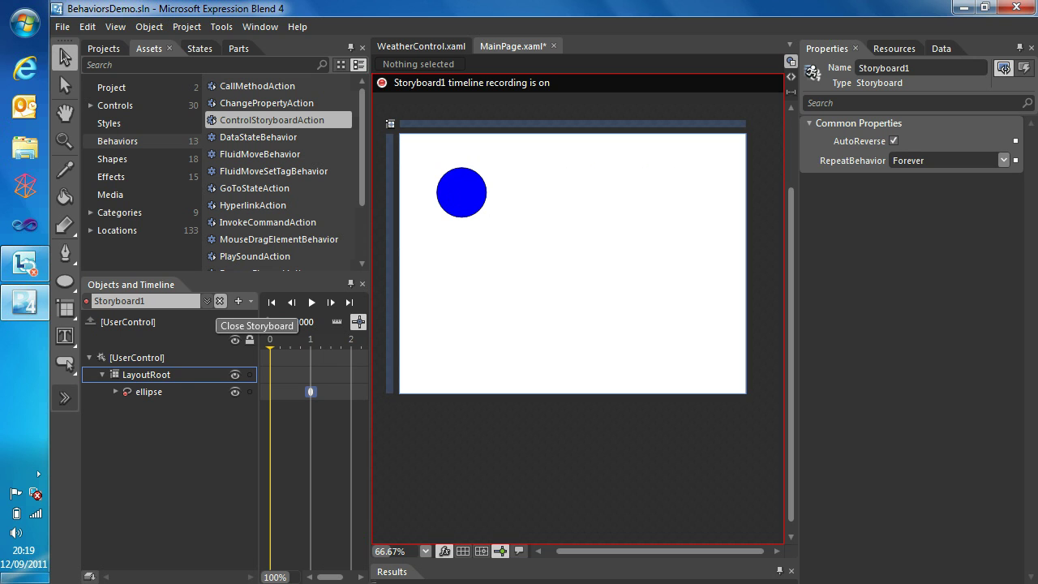
pyautogui.click(219, 301)
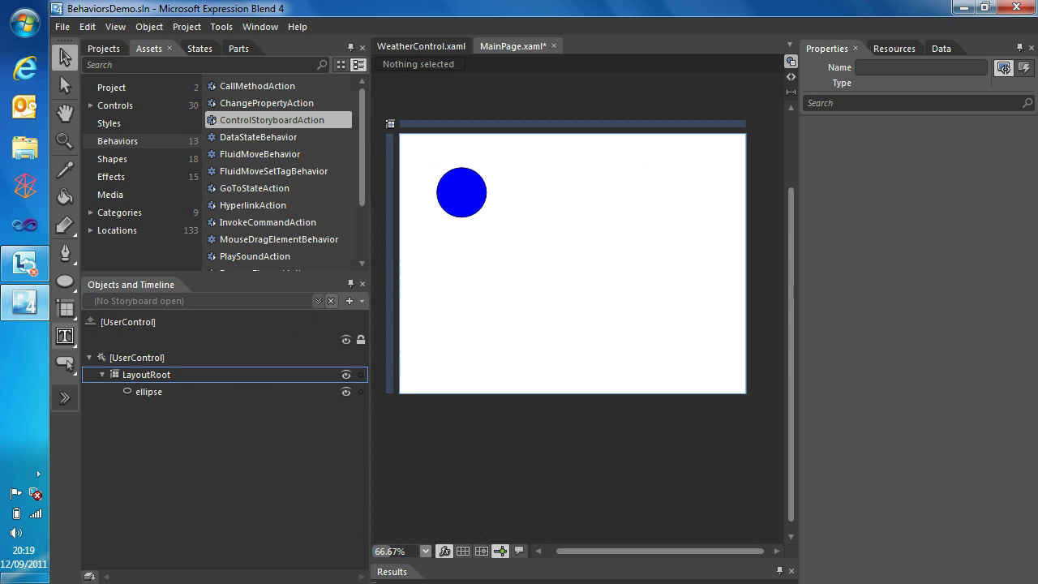
# Add a button near the middle of the page and set its content to "Play".
pyautogui.doubleClick(66, 363)
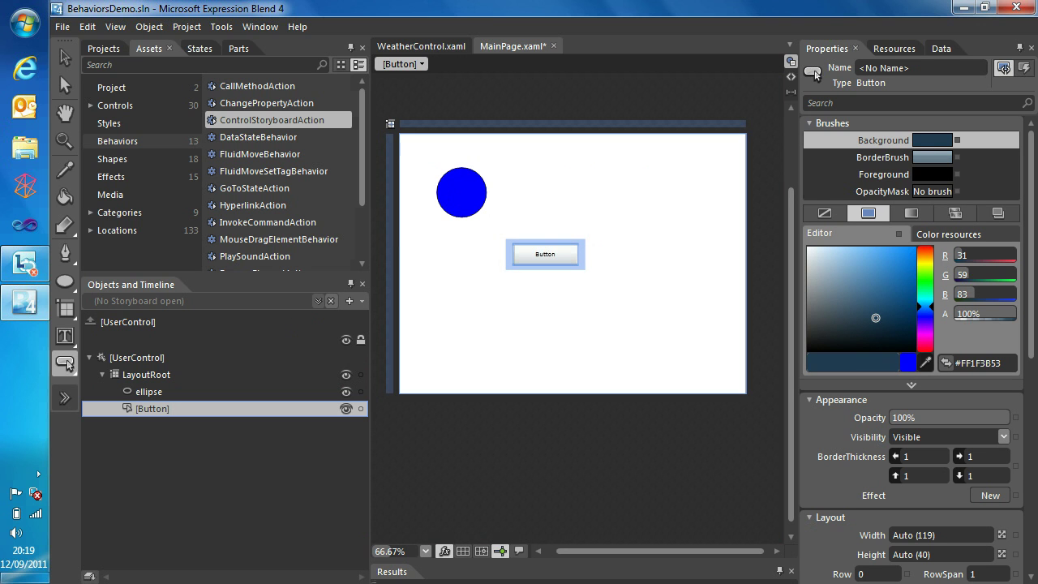
pyautogui.press('v')
pyautogui.press('v')
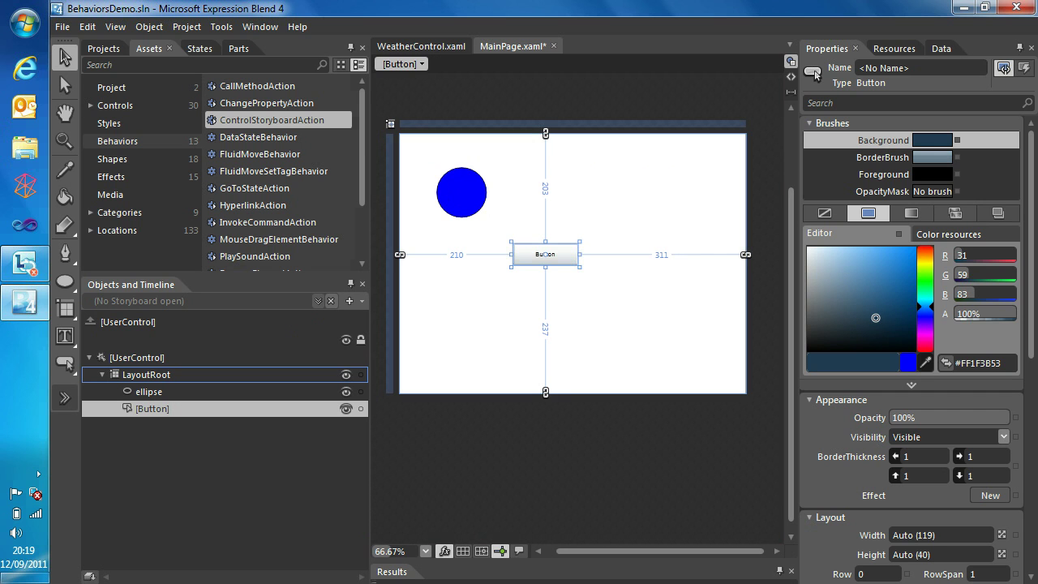
pyautogui.scroll(-4, 912, 385)
pyautogui.click(933, 473)
pyautogui.write('Play')
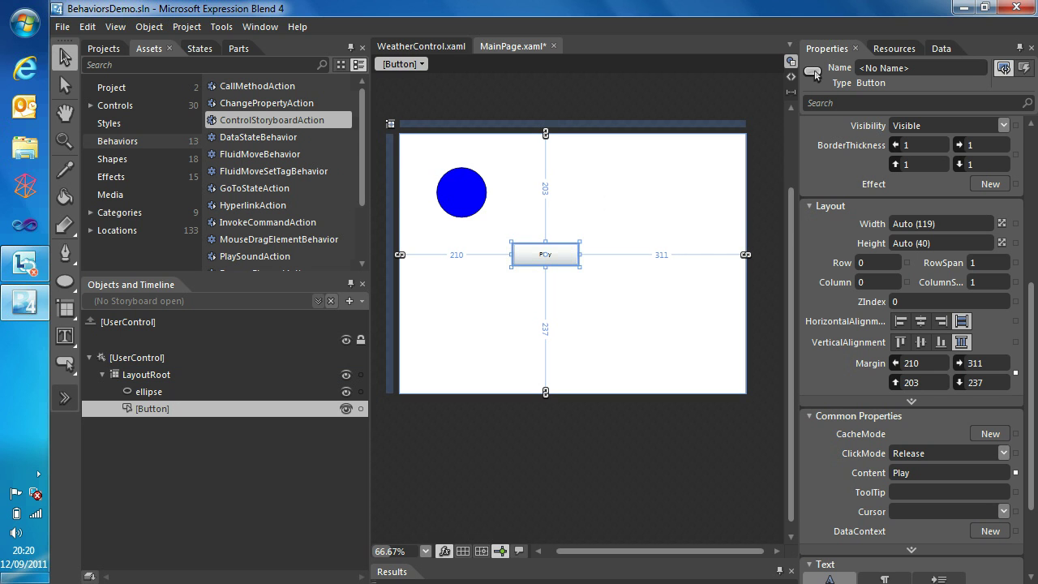
# Attach a ControlStoryboardAction to the Play button, triggered by the Click event and targeting Storyboard1.
pyautogui.moveTo(272, 120); pyautogui.dragTo(152, 409)
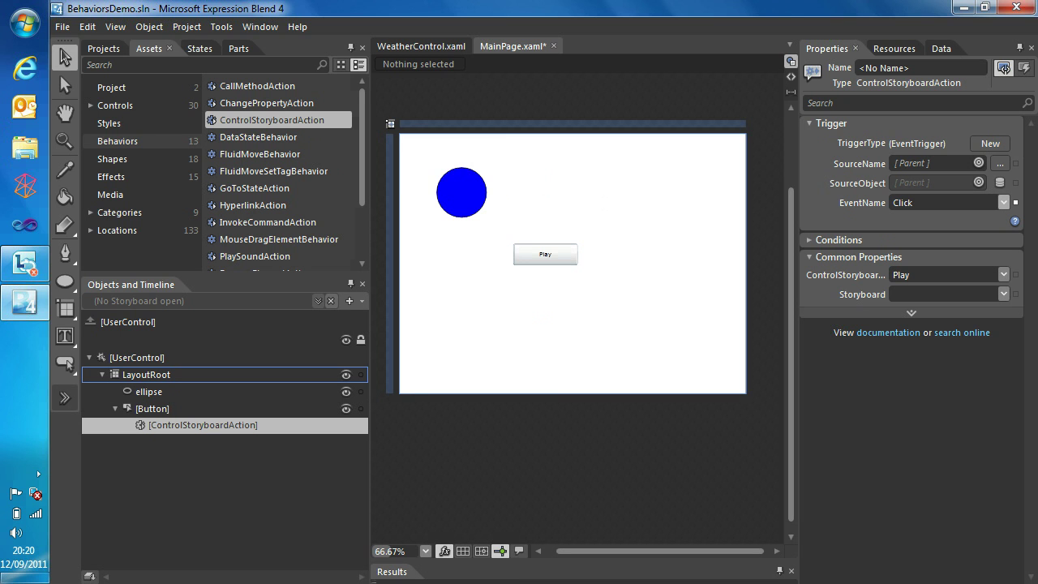
pyautogui.click(1004, 202)
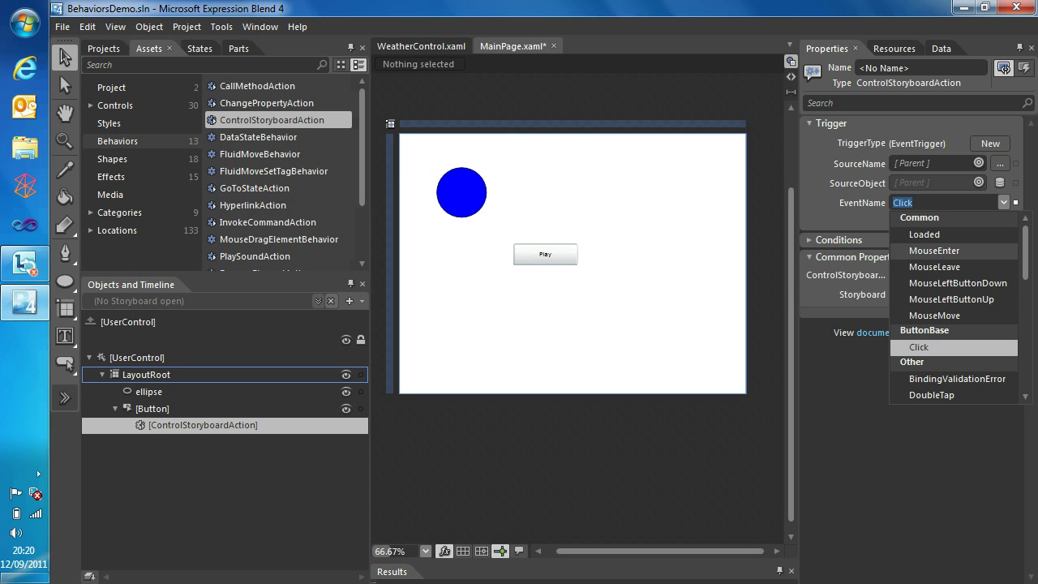
pyautogui.moveTo(1026, 264); pyautogui.dragTo(1025, 269)
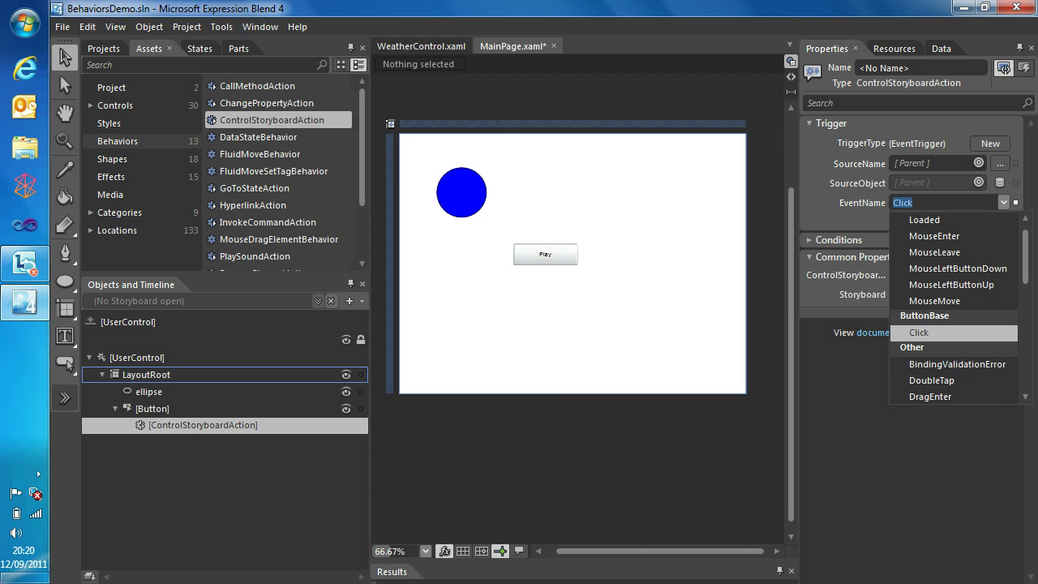
pyautogui.click(919, 332)
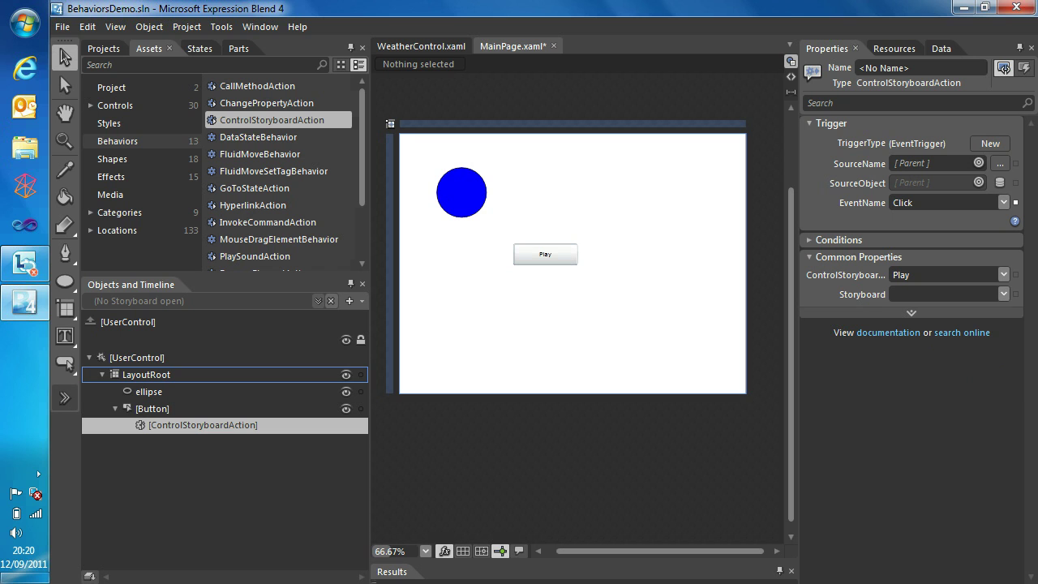
pyautogui.click(1004, 294)
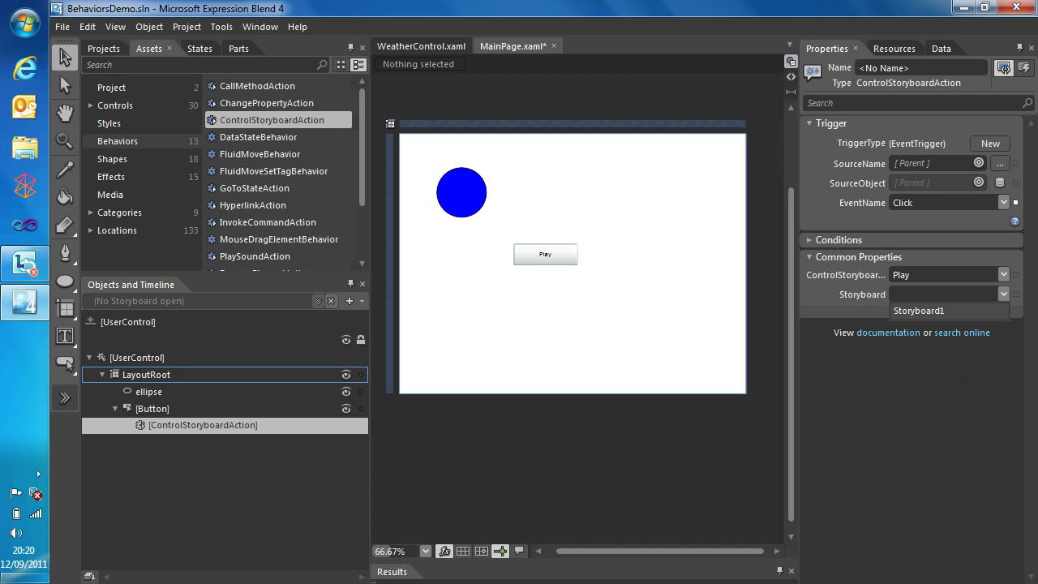
pyautogui.click(919, 311)
# Run the project in the browser, test the Play button, and close the test page.
pyautogui.press('F5')
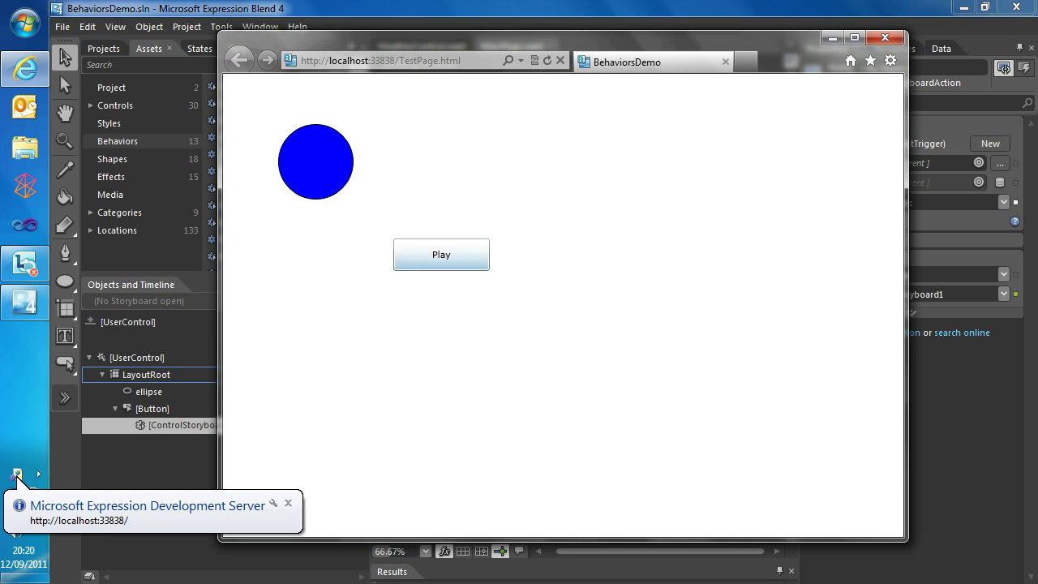
pyautogui.click(441, 255)
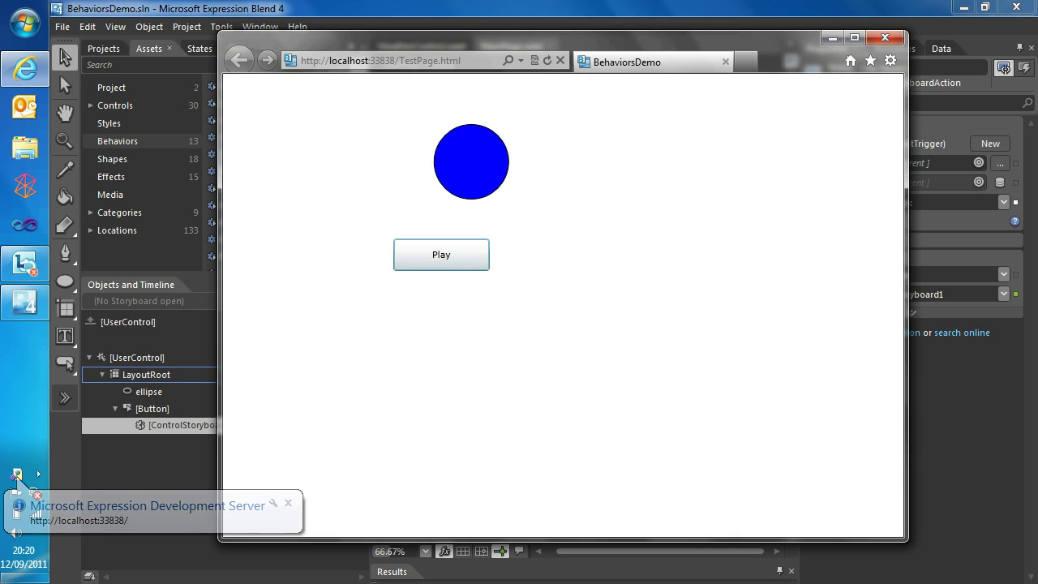
pyautogui.click(885, 37)
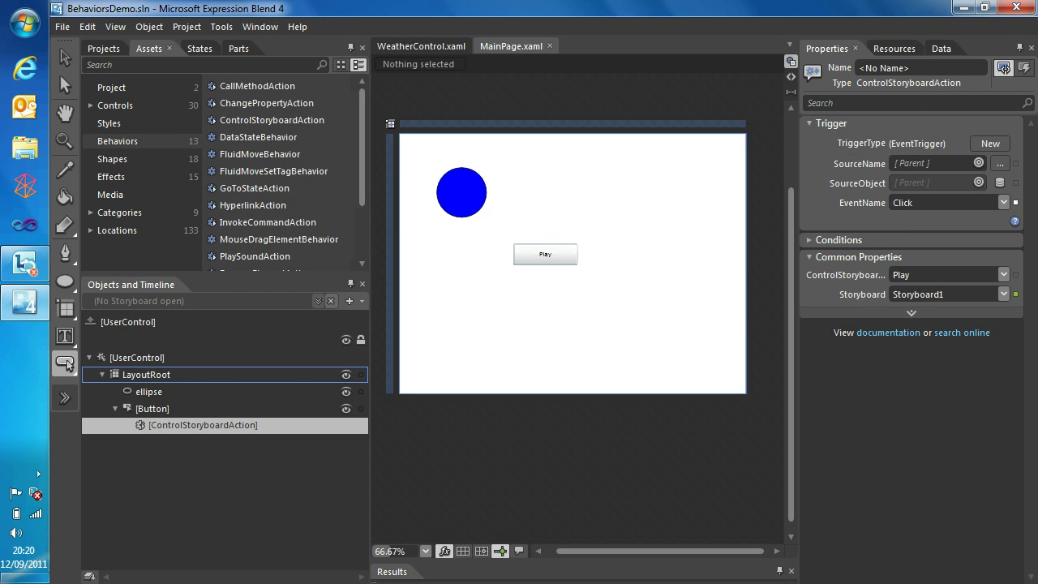
# Add a second button beside the Play button and set its content to "Stop".
pyautogui.doubleClick(64, 363)
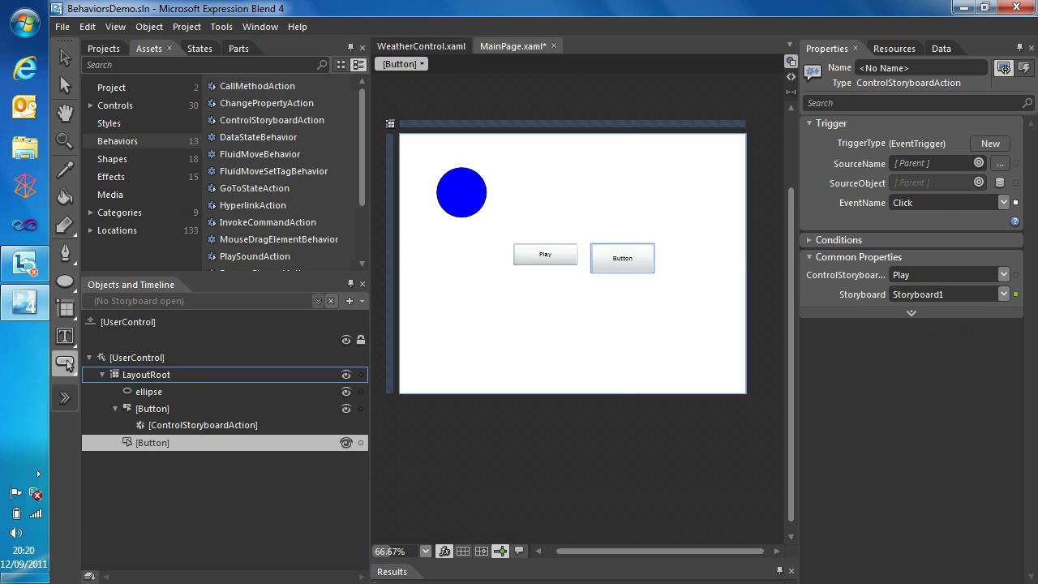
pyautogui.press('v')
pyautogui.scroll(-5, 922, 459)
pyautogui.scroll(-4, 917, 430)
pyautogui.click(916, 434)
pyautogui.write('Stop')
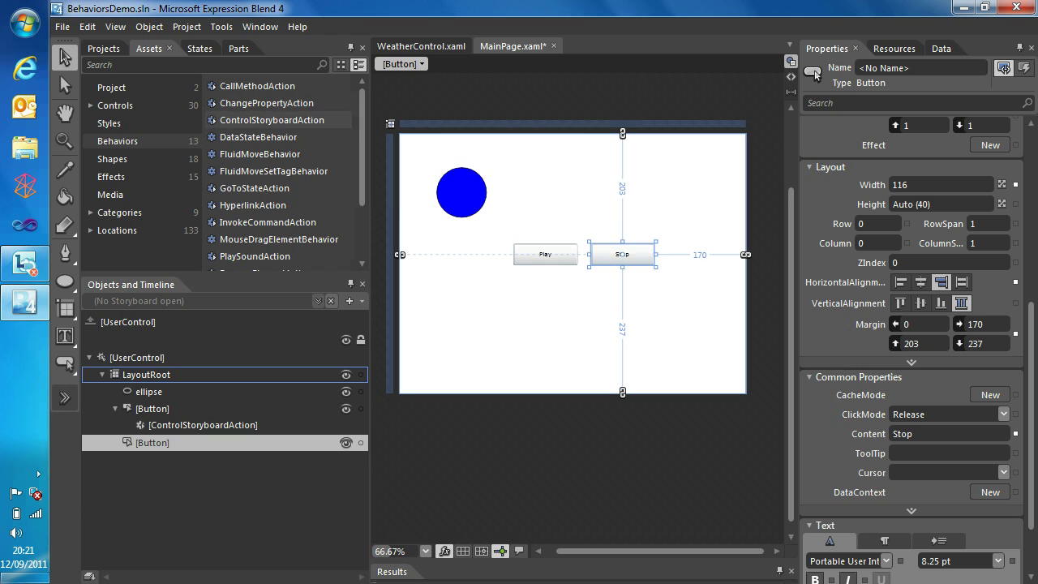
# Attach a ControlStoryboardAction to the Stop button, with its control option set to Stop and its storyboard to Storyboard1.
pyautogui.click(272, 120)
pyautogui.moveTo(271, 120); pyautogui.dragTo(623, 255)
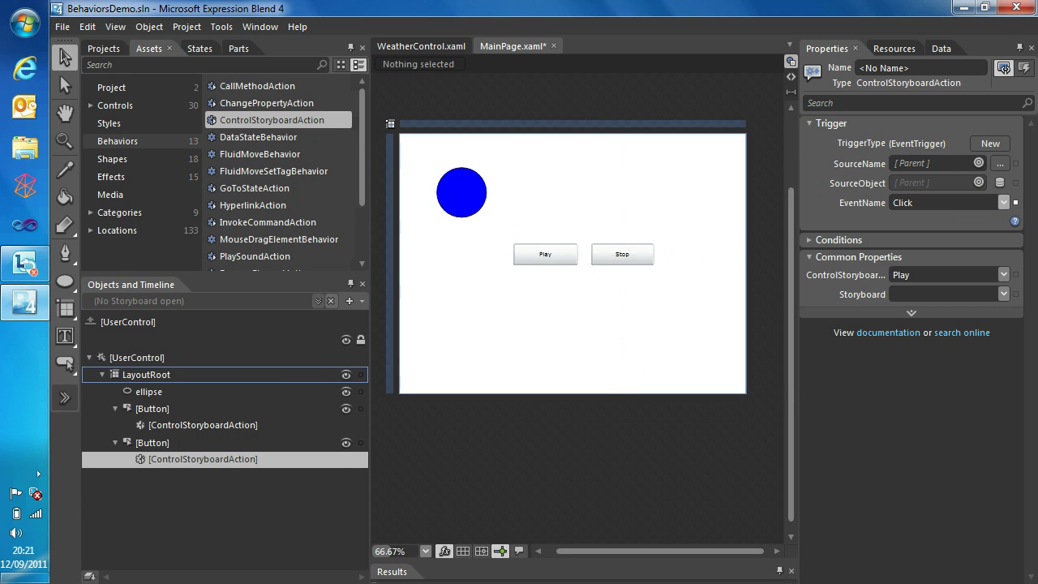
pyautogui.click(1003, 274)
pyautogui.click(933, 305)
pyautogui.click(1003, 294)
pyautogui.click(933, 311)
# Run the project, test starting and stopping the animation twice with the Play and Stop buttons, and close the test page.
pyautogui.press('F5')
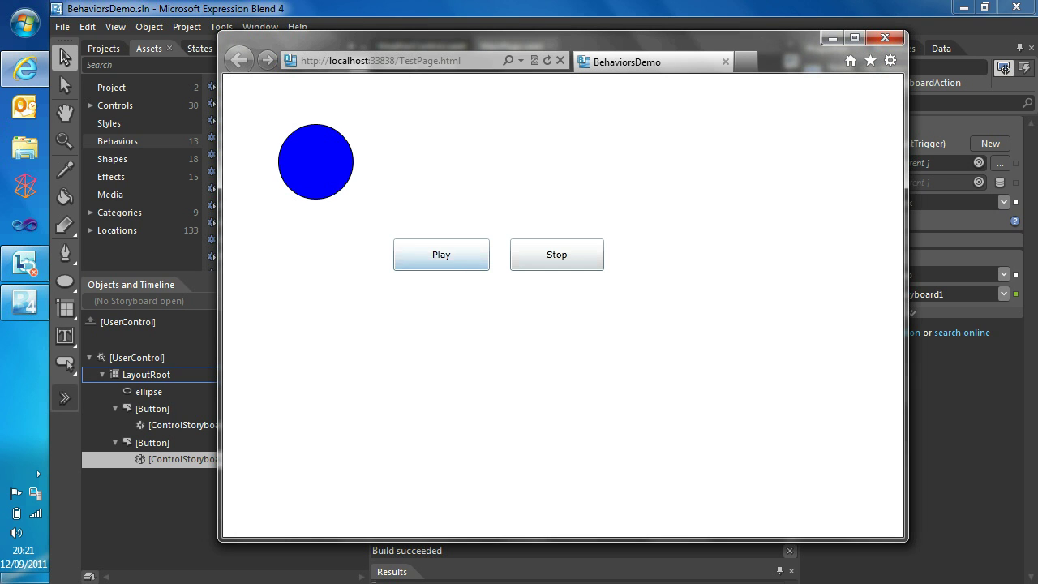
pyautogui.click(442, 255)
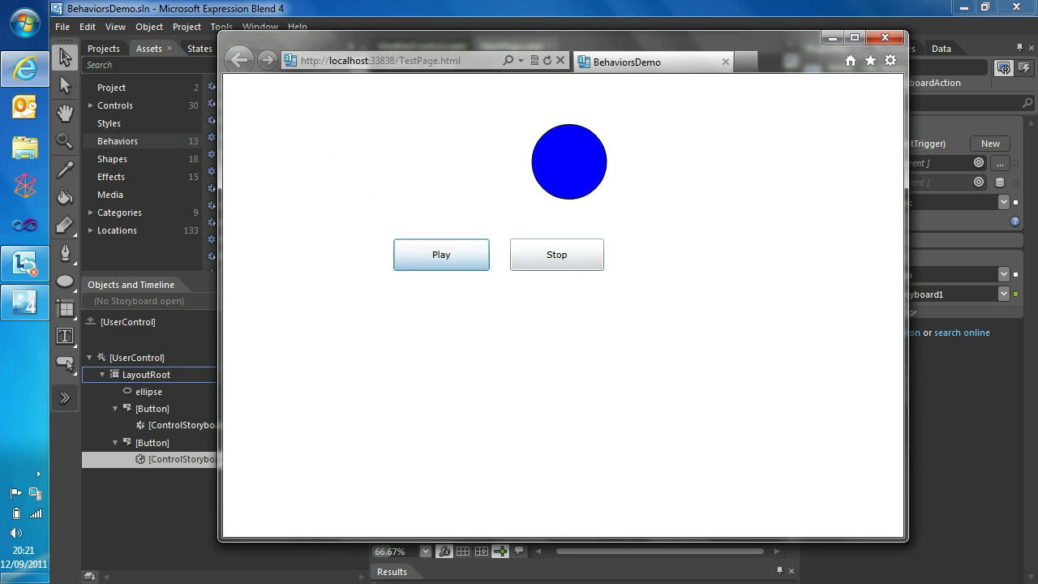
pyautogui.click(556, 255)
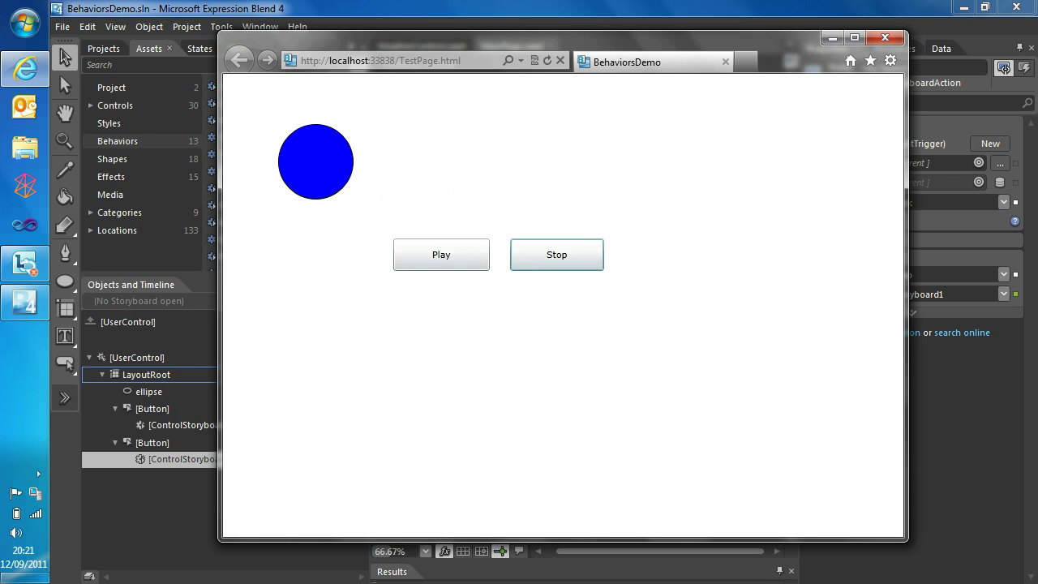
pyautogui.click(442, 254)
pyautogui.click(556, 255)
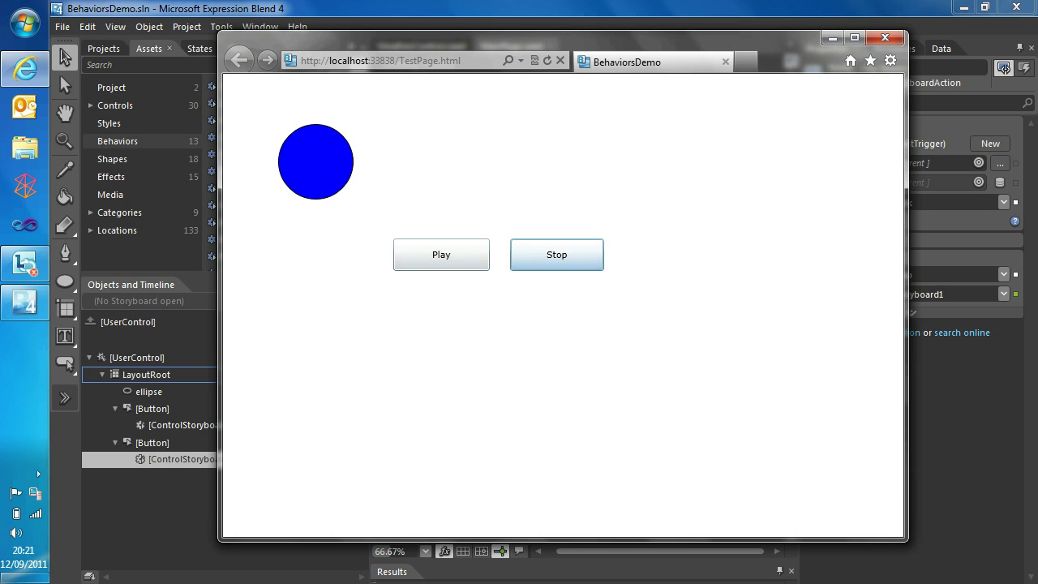
pyautogui.click(886, 37)
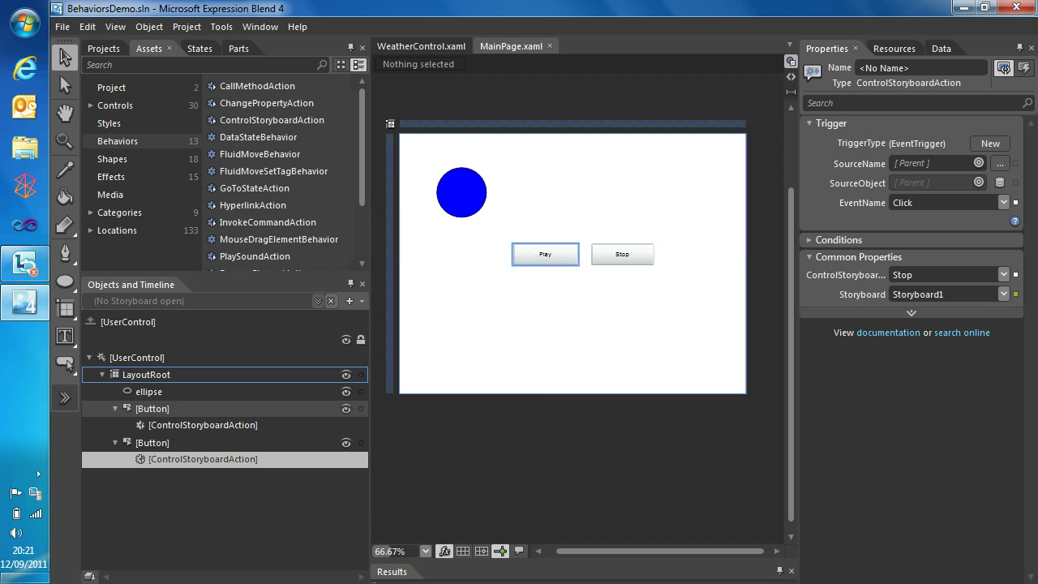
# Change the control option of the Play button's ControlStoryboardAction to TogglePlayPause.
pyautogui.click(545, 254)
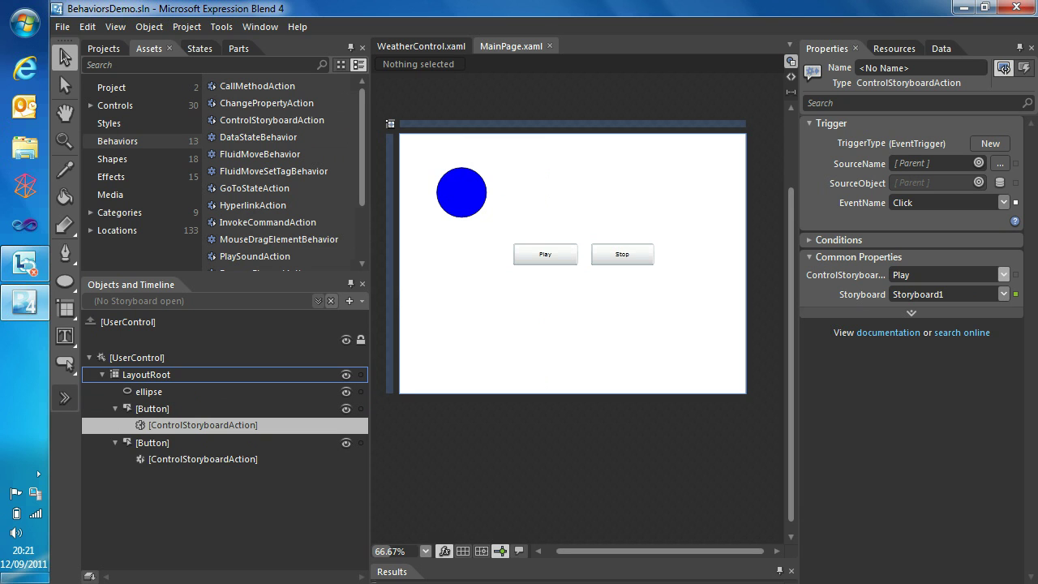
pyautogui.click(1003, 275)
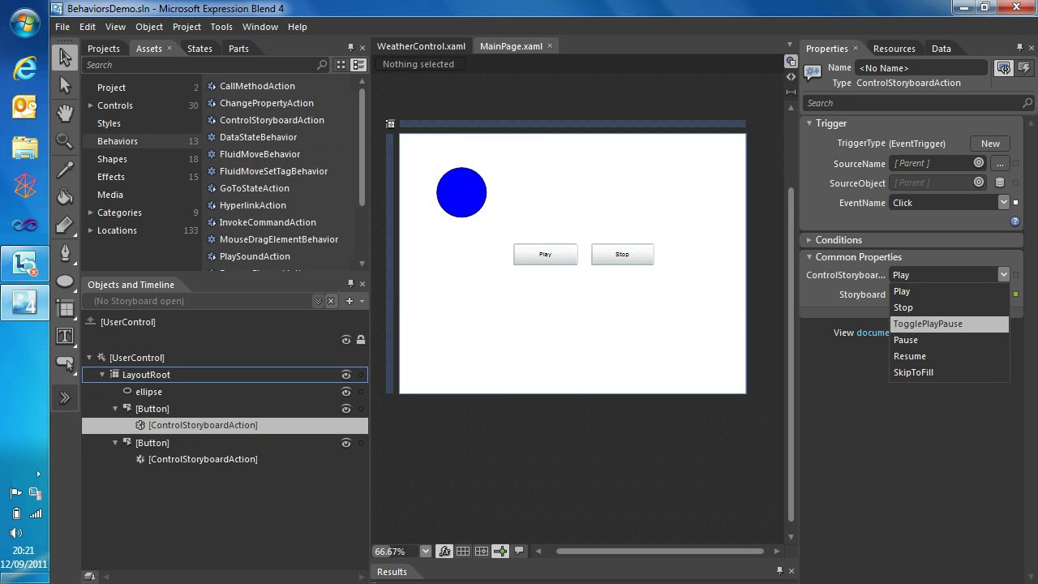
pyautogui.click(928, 324)
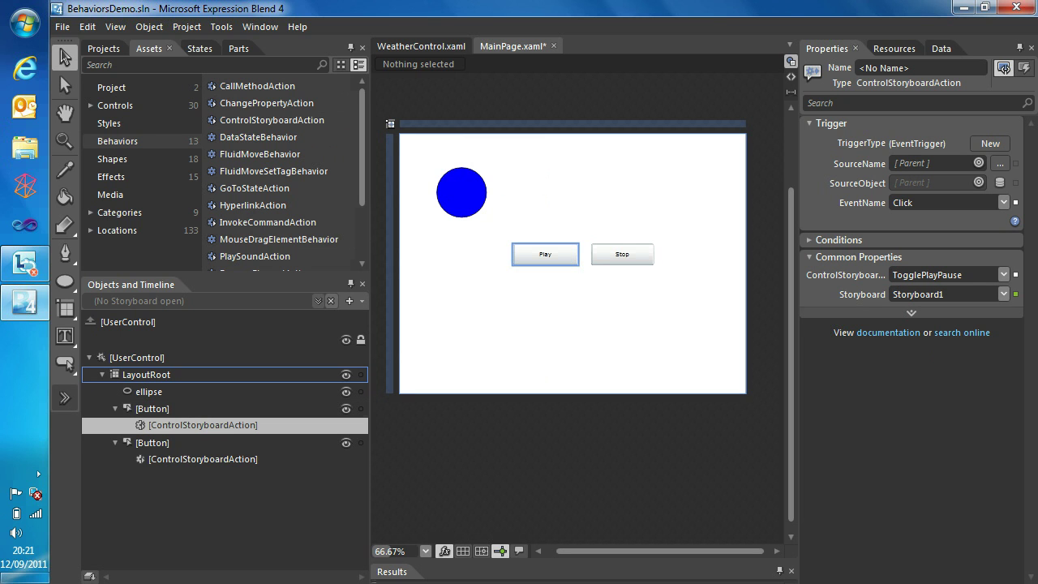
# Run the project, test the animation with the Play and Stop buttons, and close the test page.
pyautogui.press('F5')
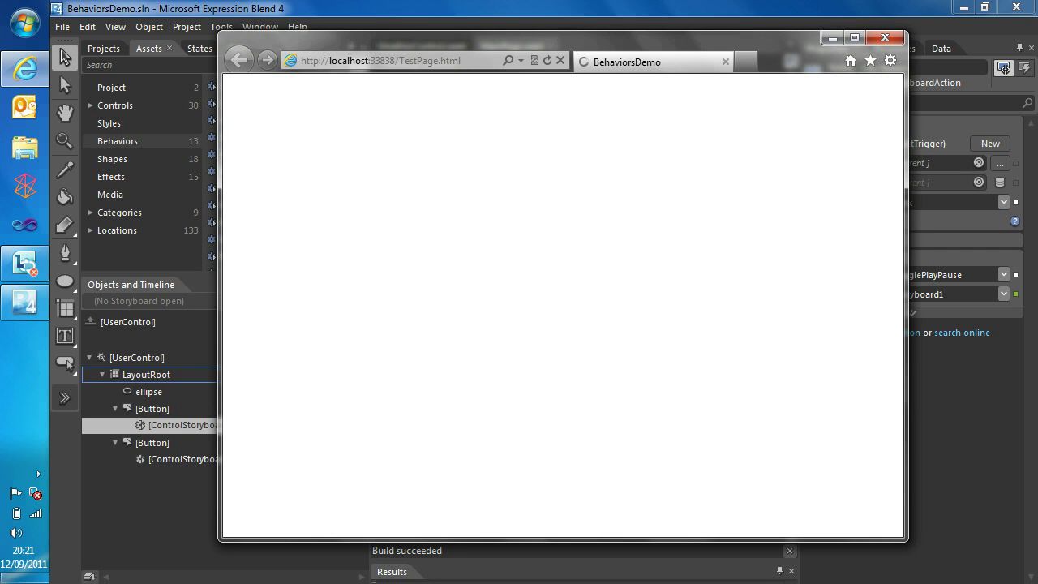
pyautogui.click(441, 255)
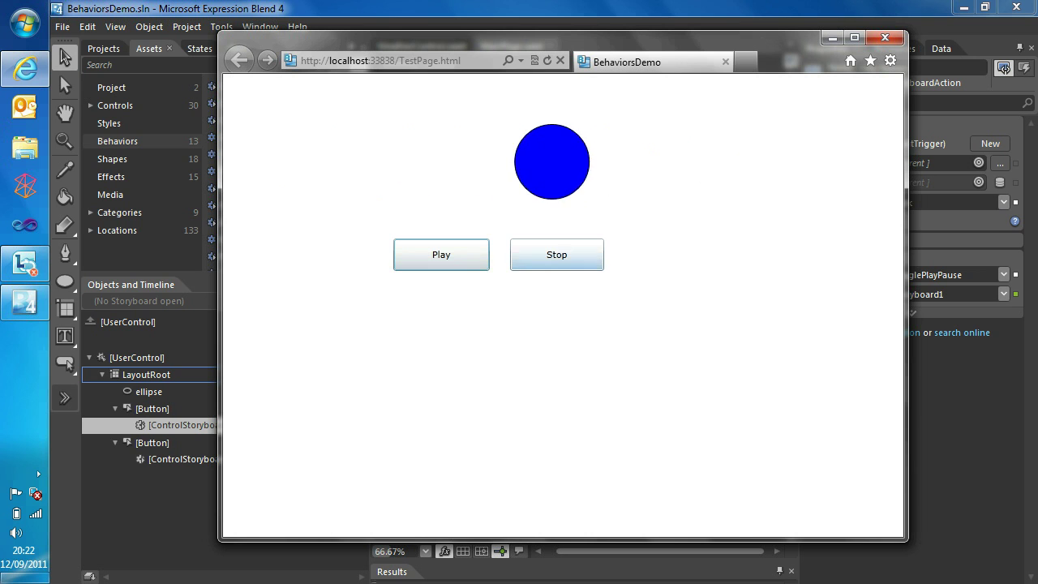
pyautogui.click(557, 255)
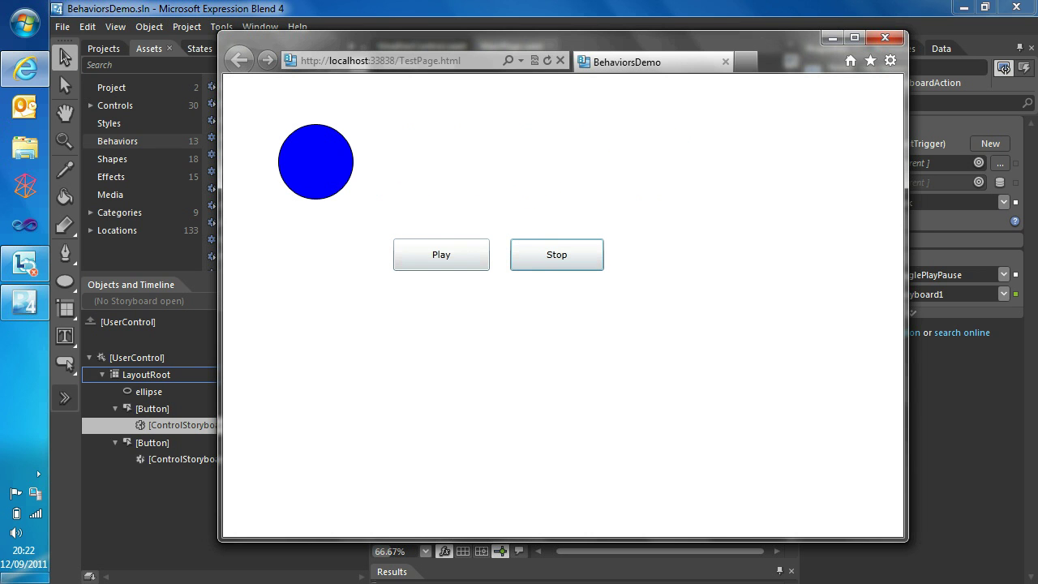
pyautogui.click(885, 38)
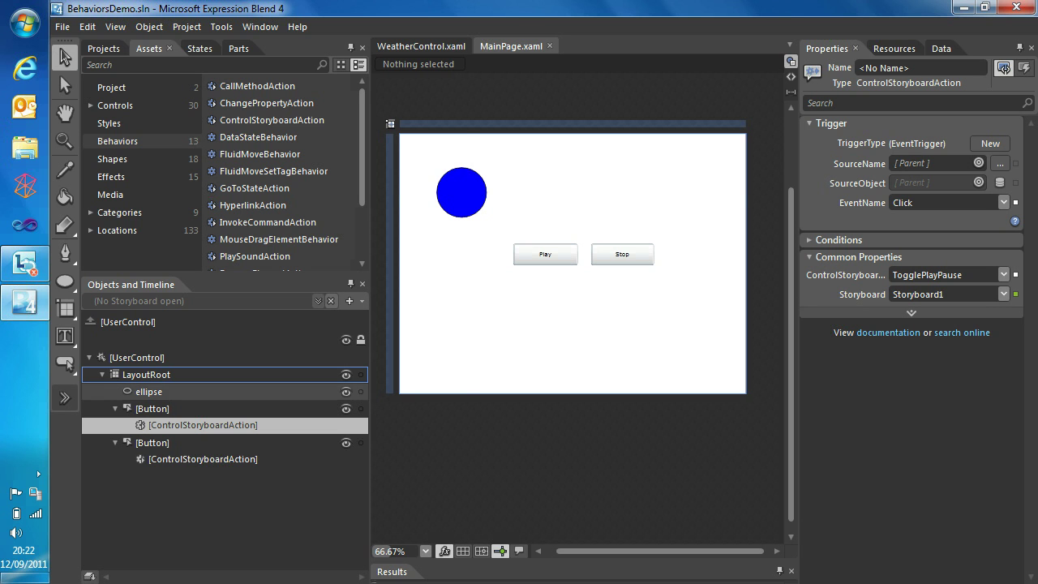
# Delete the ellipse and both buttons from LayoutRoot.
pyautogui.click(149, 391)
pyautogui.press('Delete')
pyautogui.click(153, 391)
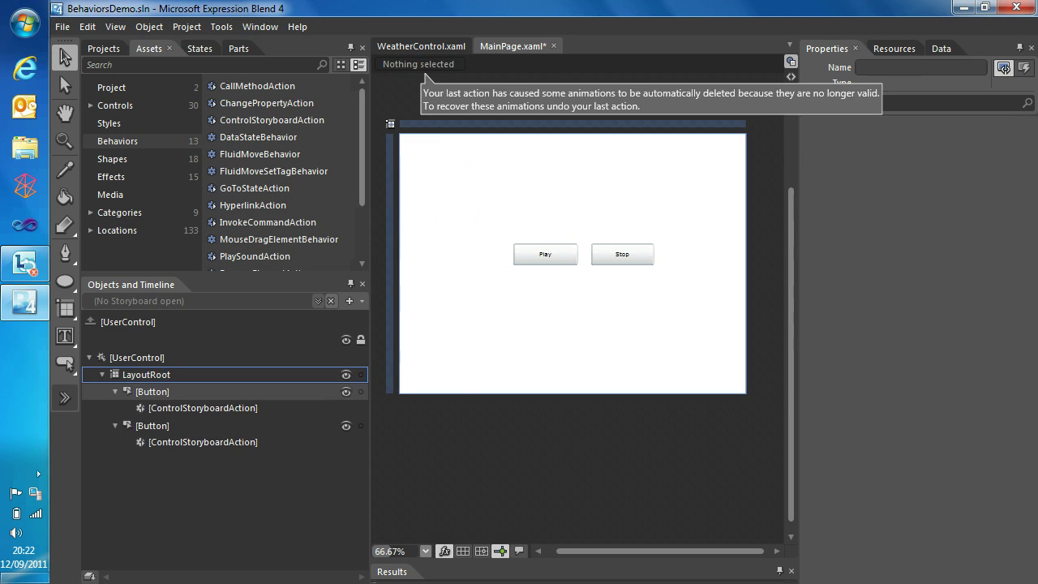
pyautogui.press('Delete')
pyautogui.click(152, 391)
pyautogui.press('Delete')
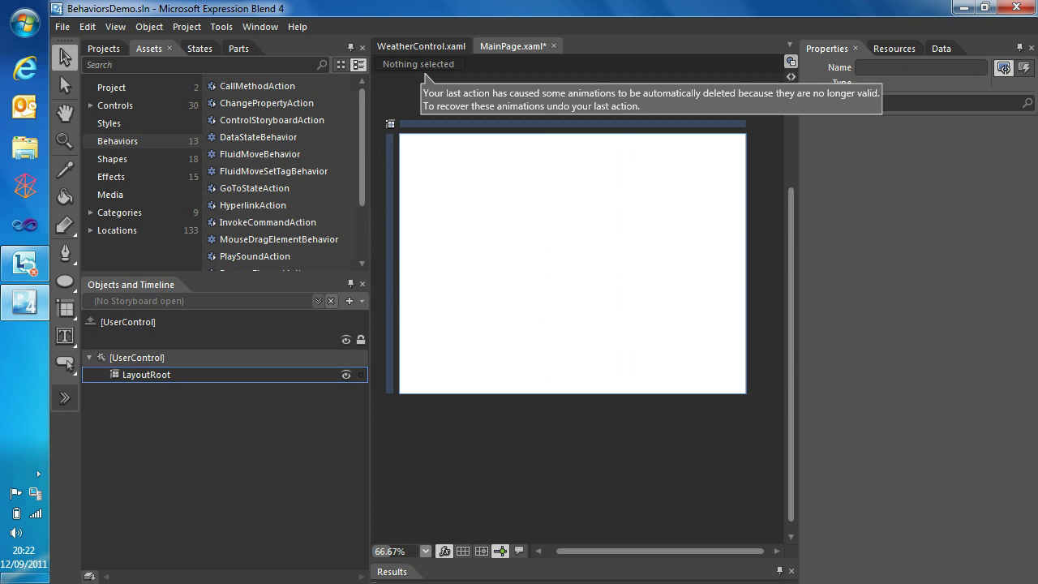
# Set the UserControl's width and height to Auto and resize its design area to about 573 by 482.
pyautogui.click(138, 358)
pyautogui.click(1002, 378)
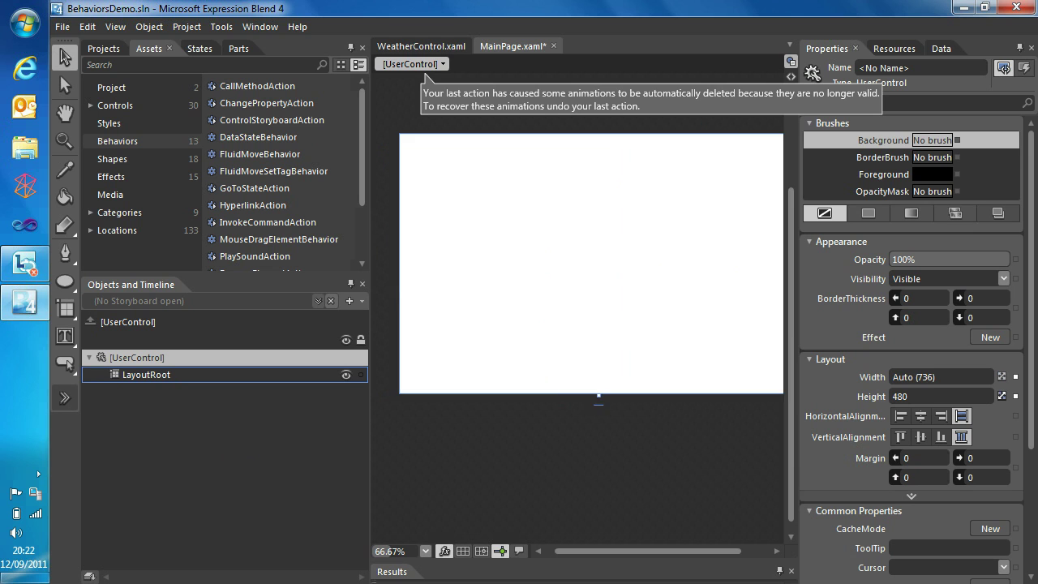
pyautogui.click(1002, 397)
pyautogui.scroll(-1, 1002, 397)
pyautogui.moveTo(649, 551); pyautogui.dragTo(677, 552)
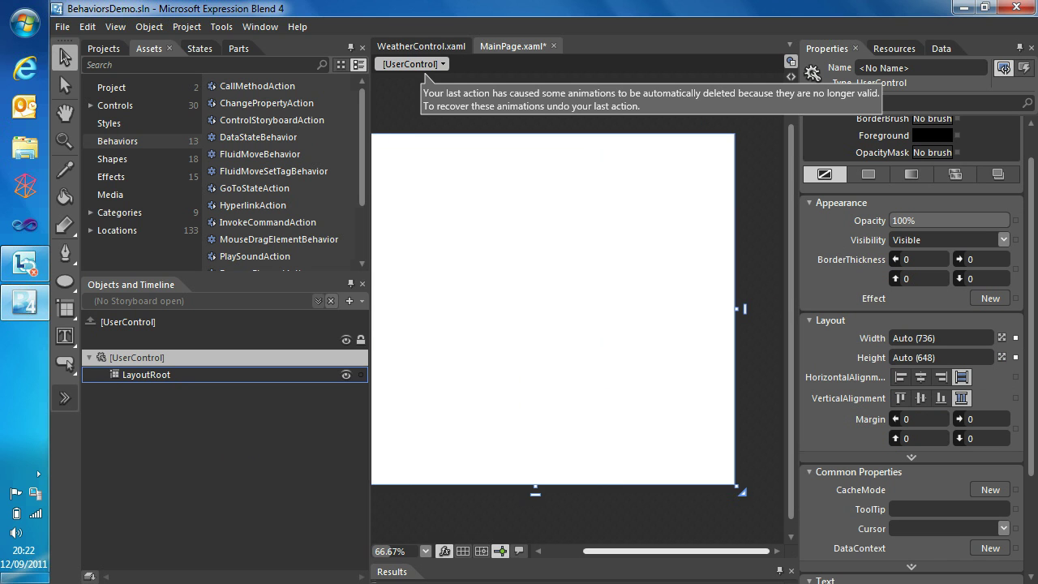
pyautogui.moveTo(741, 491); pyautogui.dragTo(654, 402)
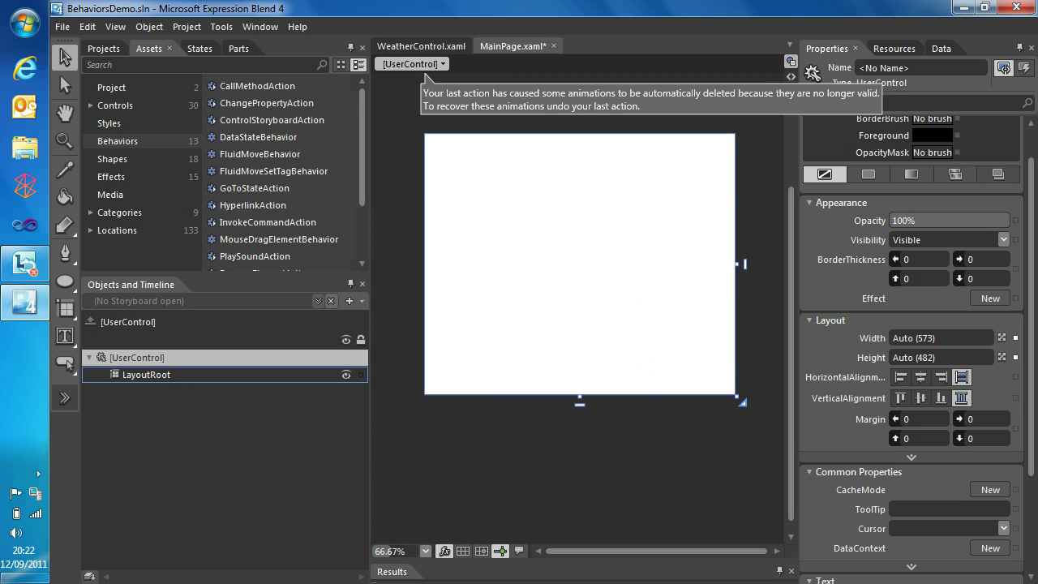
# Find the WrapPanel control and draw one about 476 by 419 inside LayoutRoot.
pyautogui.hotkey('ctrl', '.')
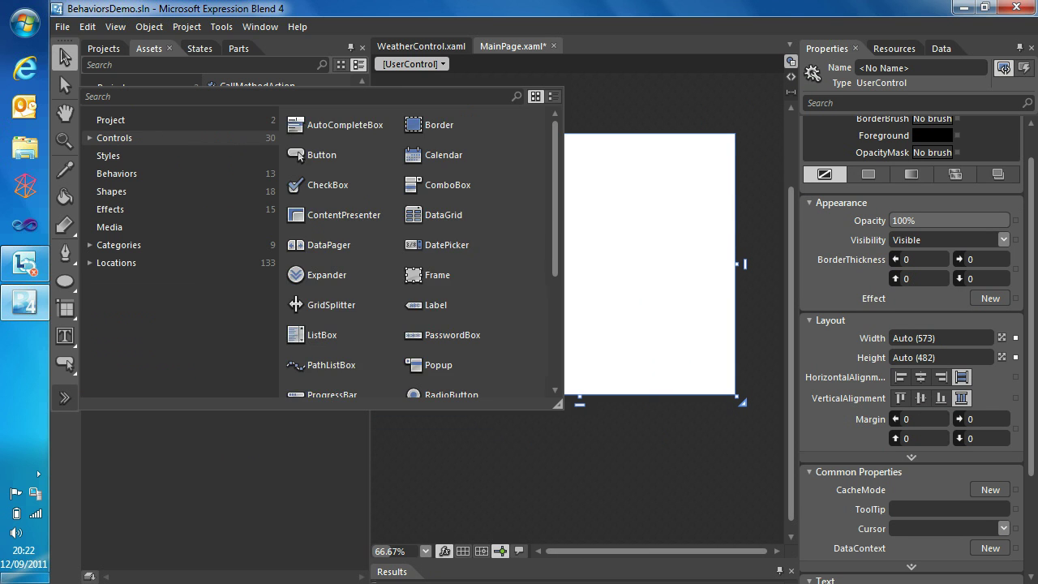
pyautogui.write('wrap')
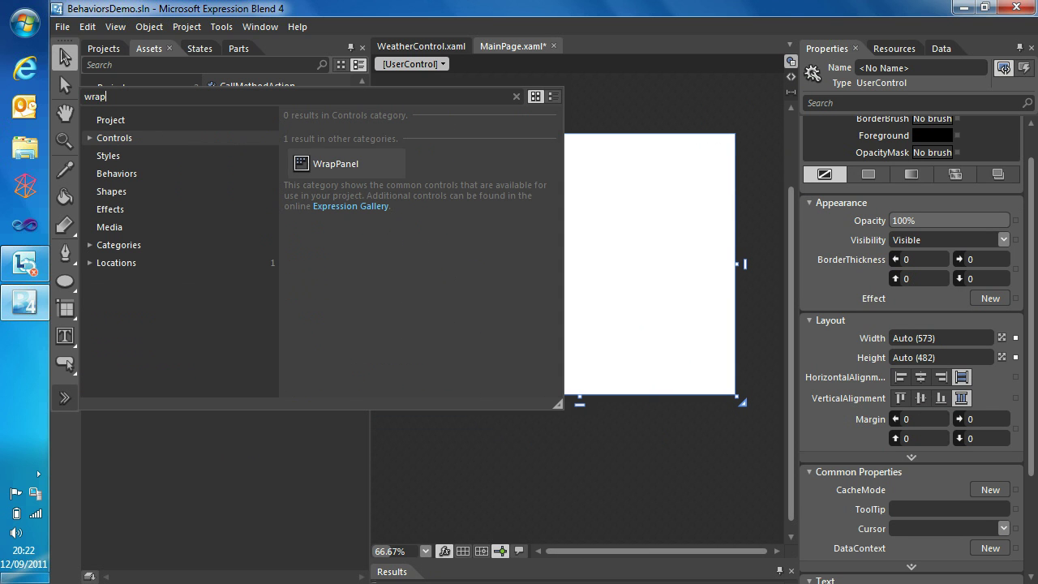
pyautogui.click(334, 166)
pyautogui.moveTo(450, 149)
pyautogui.mouseDown()
pyautogui.moveTo(571, 274)
pyautogui.moveTo(703, 349)
pyautogui.moveTo(709, 377)
pyautogui.mouseUp()
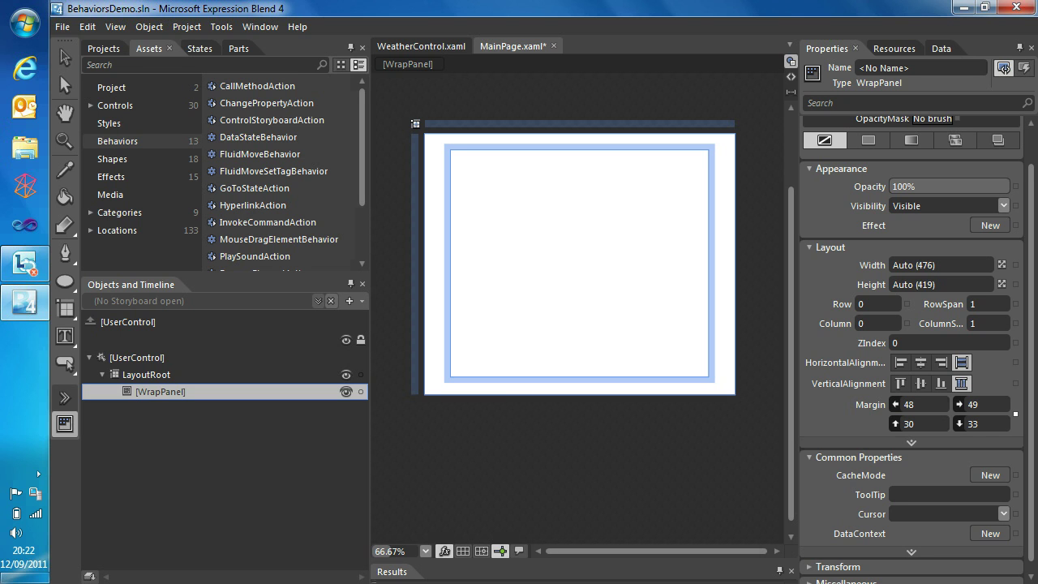
# Add a 100 by 100 rectangle to the WrapPanel and set its right and bottom margins to 20.
pyautogui.click(64, 282)
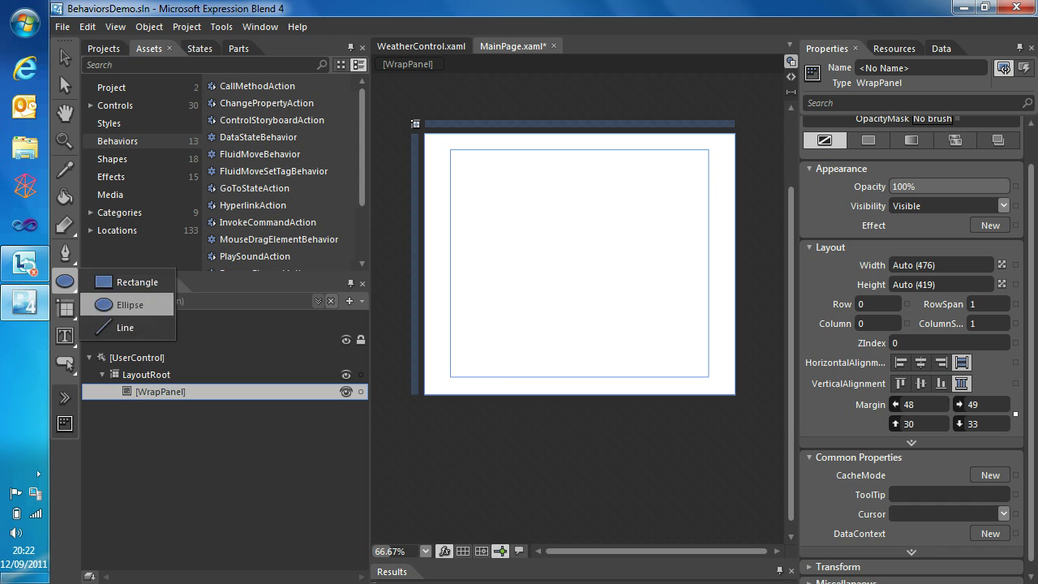
pyautogui.click(125, 282)
pyautogui.doubleClick(64, 282)
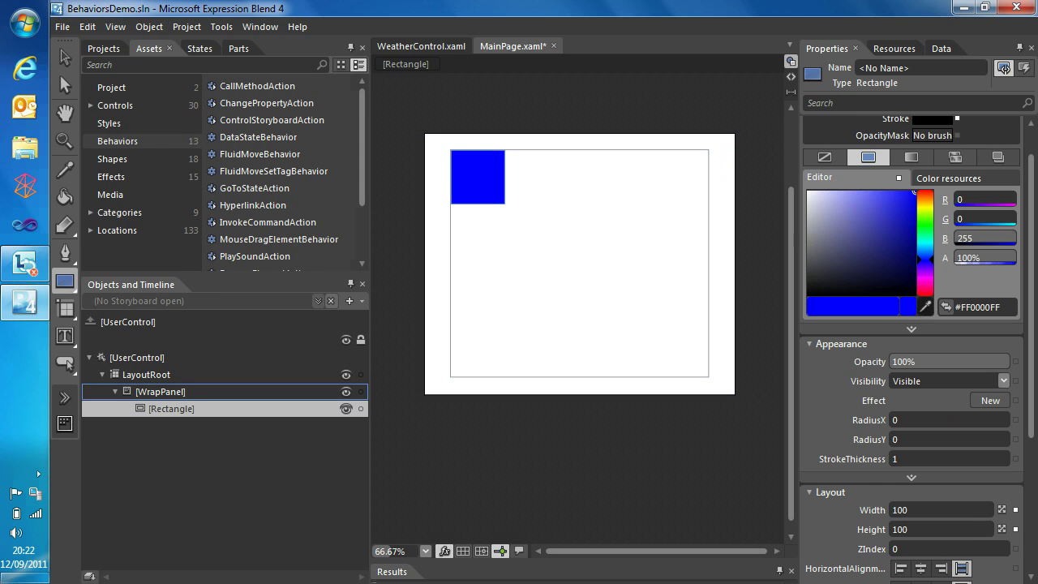
pyautogui.scroll(-3, 912, 349)
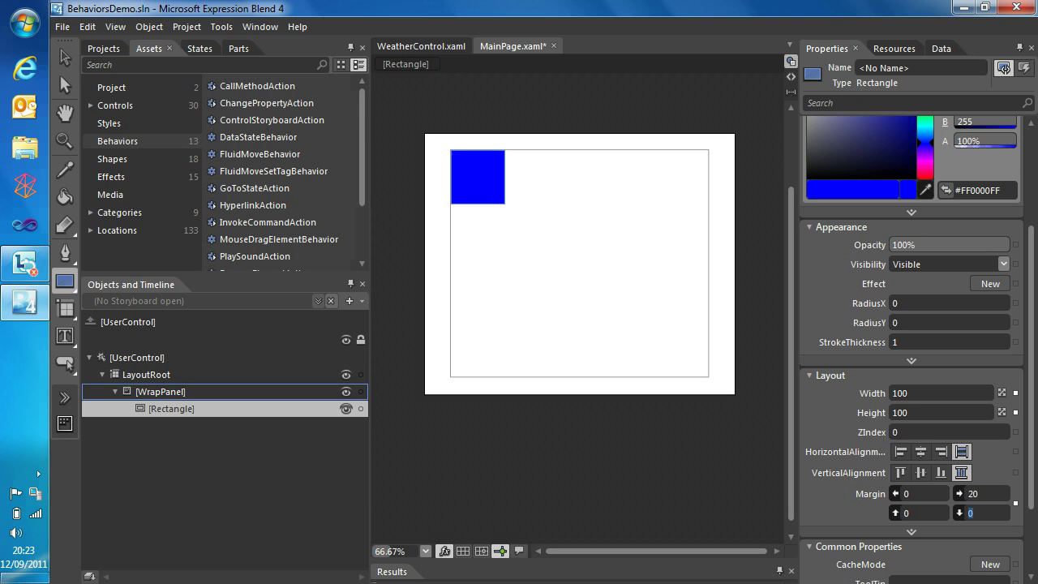
pyautogui.press('Return')
# Copy the rectangle and paste ten duplicates into the WrapPanel.
pyautogui.hotkey('ctrl', 'c')
pyautogui.hotkey('ctrl', 'v')
pyautogui.hotkey('ctrl', 'v')
pyautogui.hotkey('ctrl', 'v')
pyautogui.hotkey('ctrl', 'v')
pyautogui.hotkey('ctrl', 'v')
pyautogui.hotkey('ctrl', 'v')
pyautogui.hotkey('ctrl', 'v')
pyautogui.hotkey('ctrl', 'v')
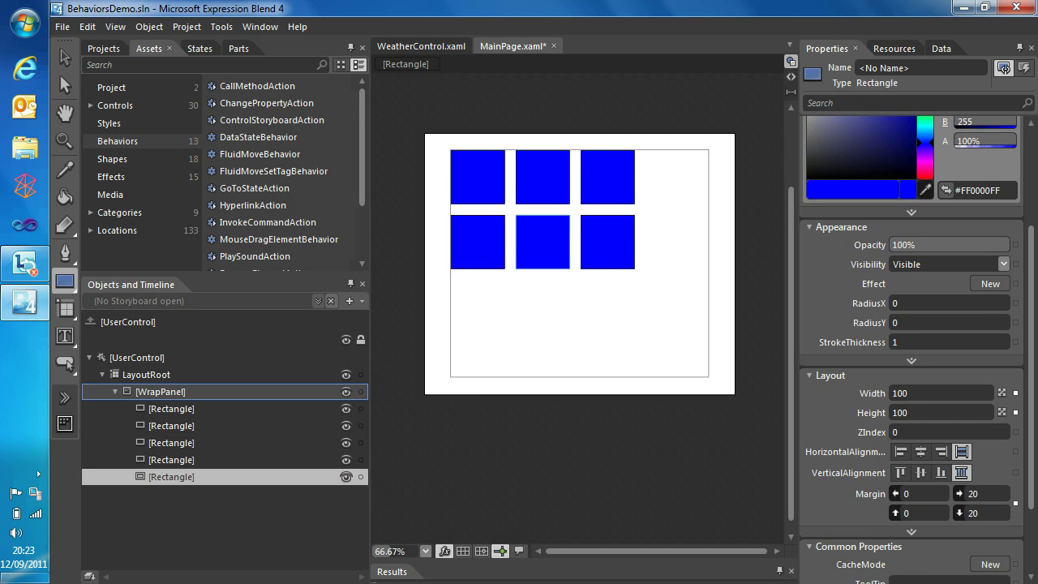
pyautogui.hotkey('ctrl', 'v')
pyautogui.hotkey('ctrl', 'v')
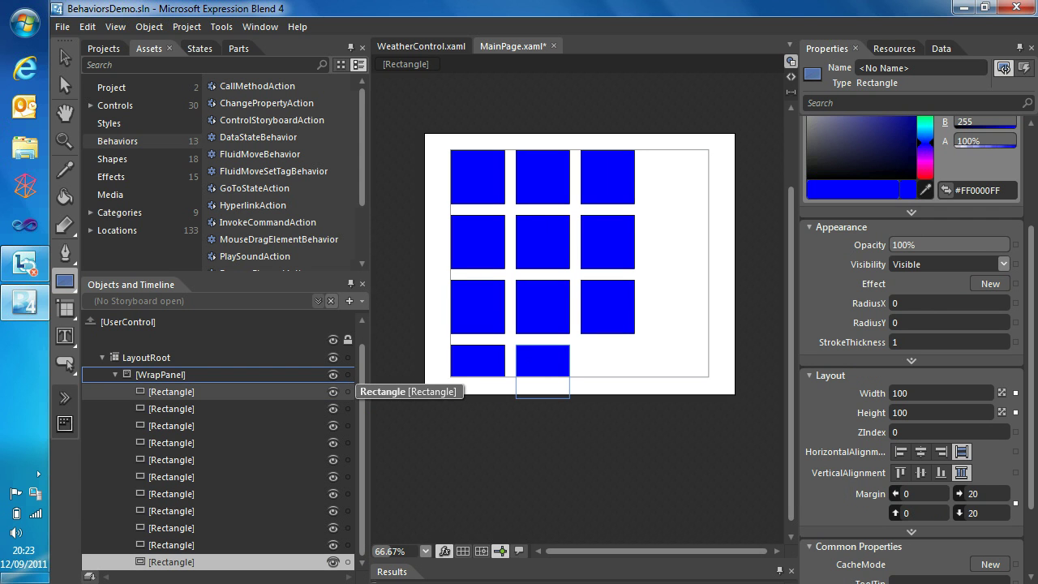
# Run the project, narrow the browser window to check how the rectangles wrap, and close the test page.
pyautogui.press('F5')
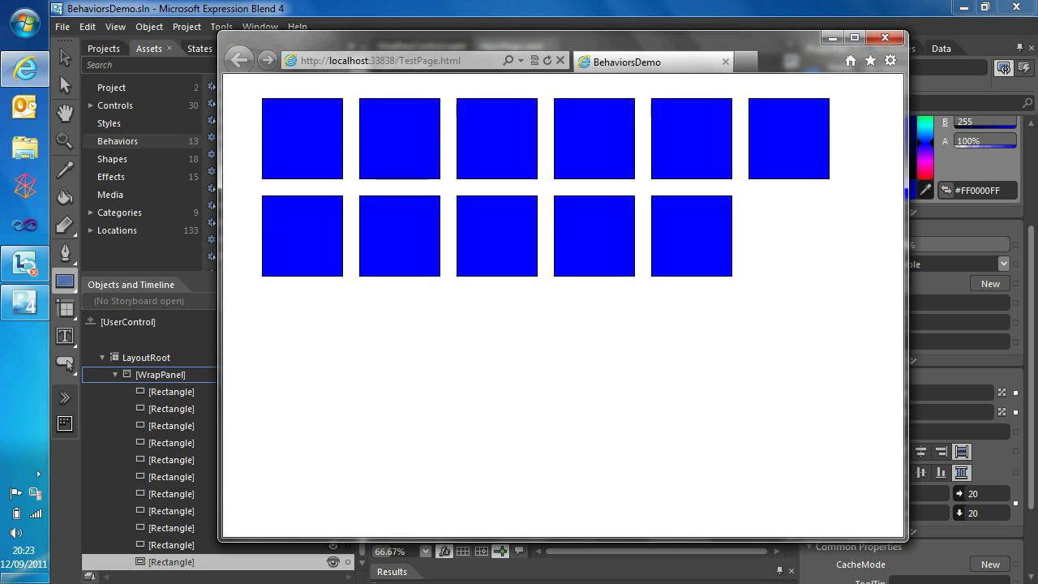
pyautogui.moveTo(907, 308); pyautogui.dragTo(780, 284)
pyautogui.click(759, 37)
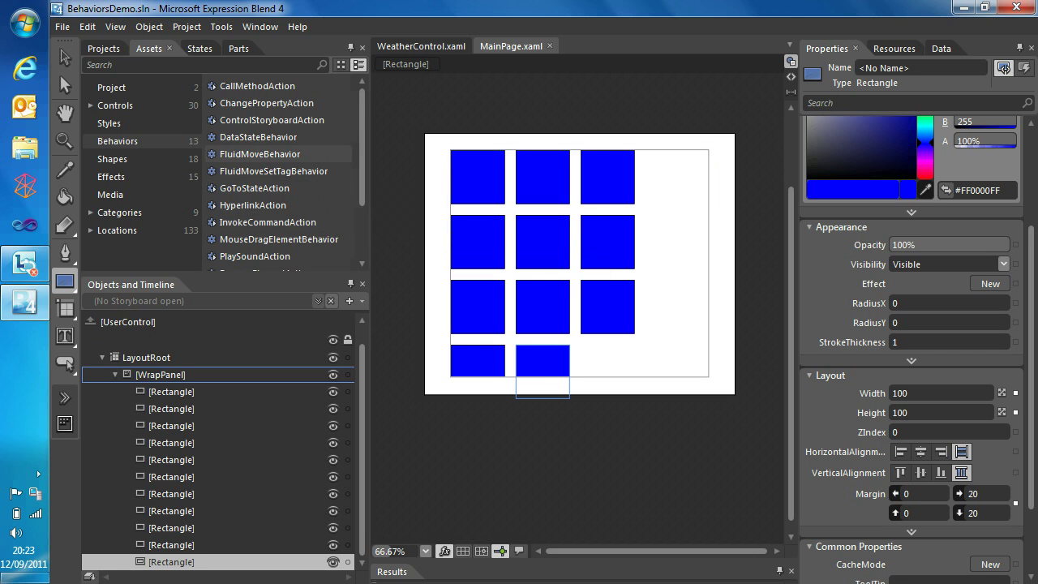
# Attach a FluidMoveBehavior to the WrapPanel and set its AppliesTo option to Children.
pyautogui.click(268, 154)
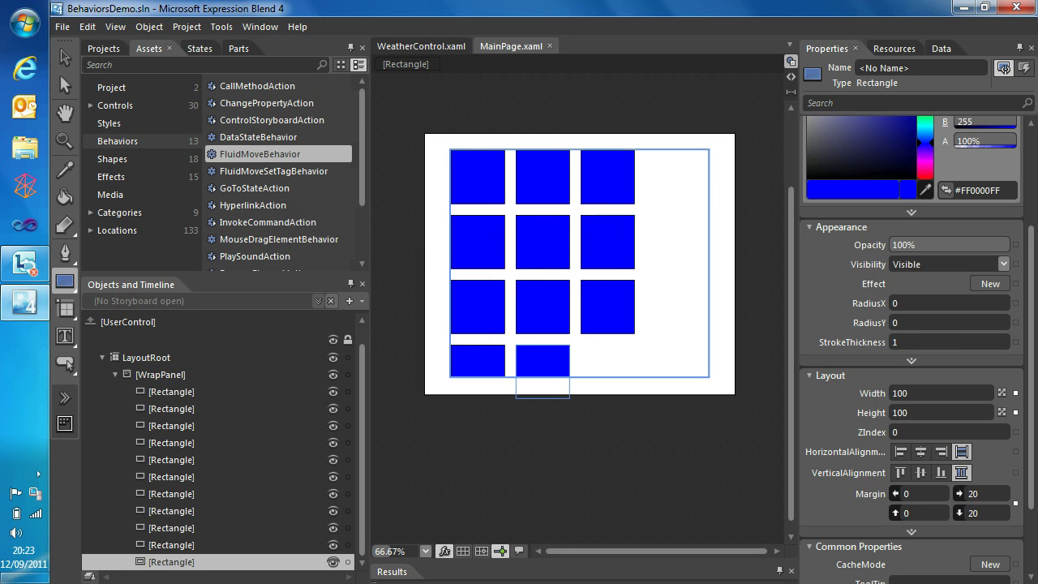
pyautogui.moveTo(268, 154); pyautogui.dragTo(160, 375)
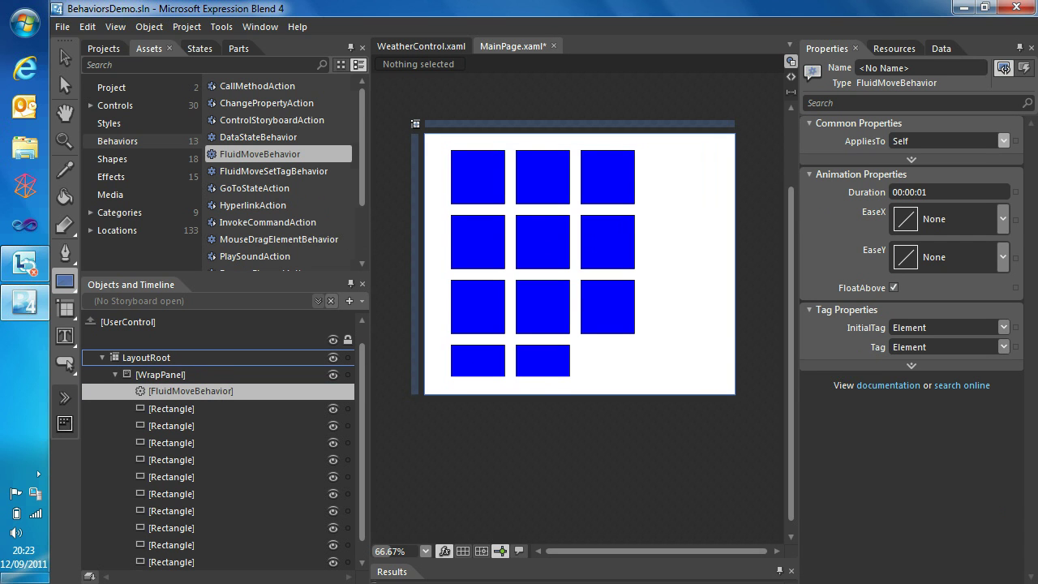
pyautogui.click(1003, 141)
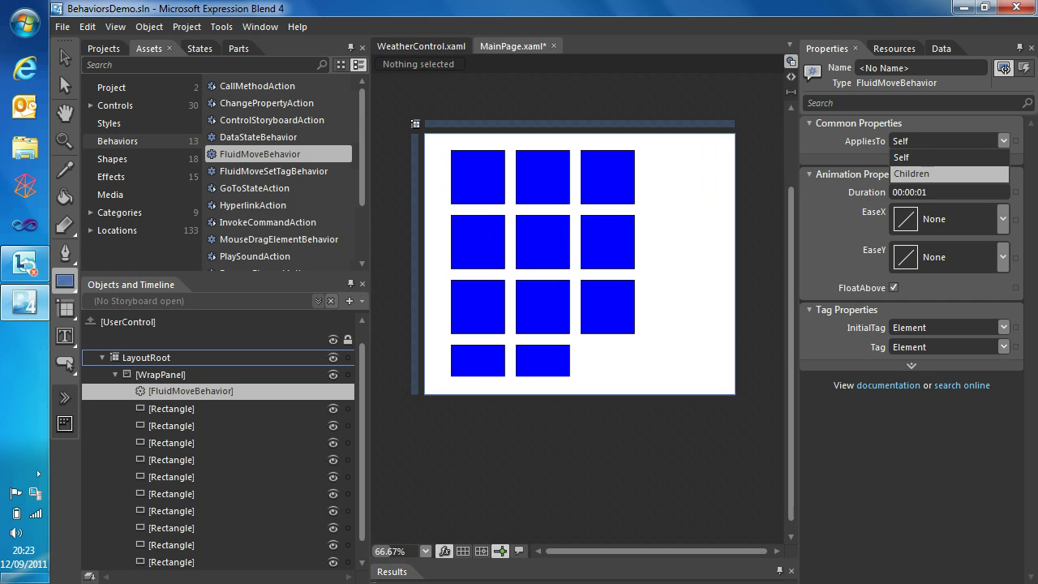
pyautogui.click(949, 174)
# Run the project, resize the browser window narrower and wider to test the fluid movement, and close the test page.
pyautogui.press('F5')
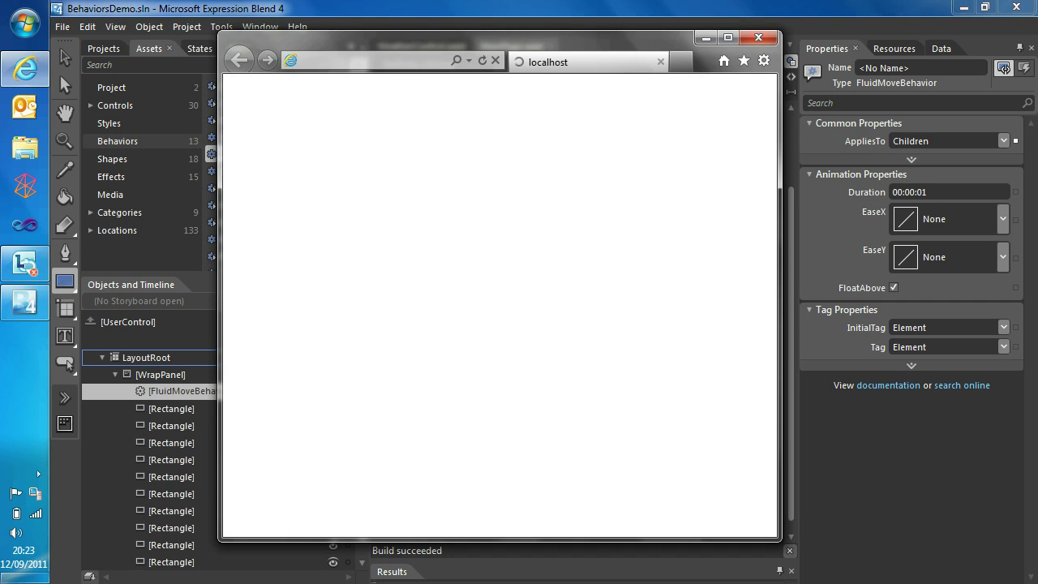
pyautogui.moveTo(781, 308)
pyautogui.mouseDown()
pyautogui.moveTo(929, 308)
pyautogui.moveTo(770, 308)
pyautogui.mouseUp()
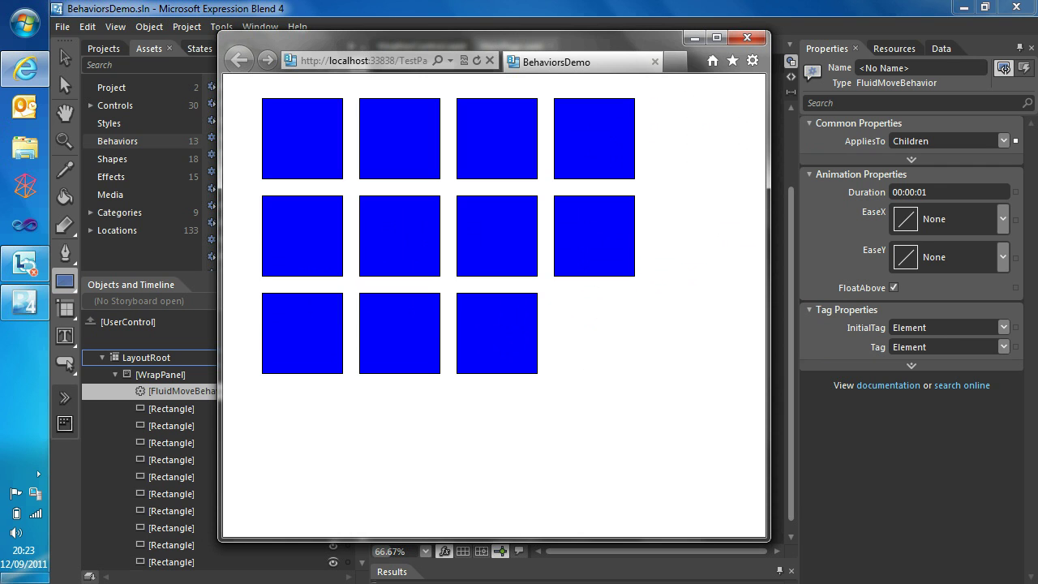
pyautogui.moveTo(769, 300); pyautogui.dragTo(793, 300)
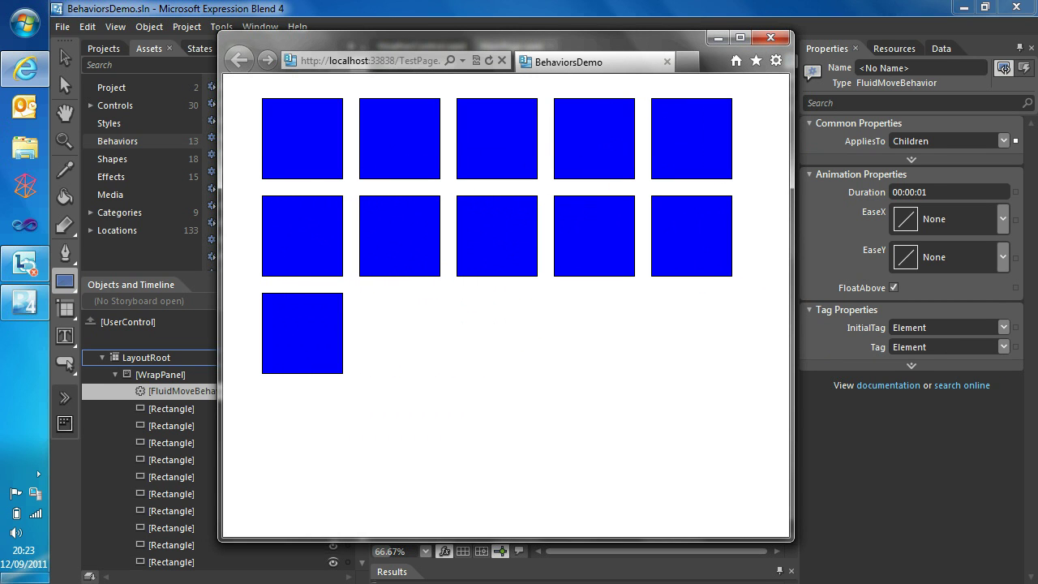
pyautogui.click(770, 37)
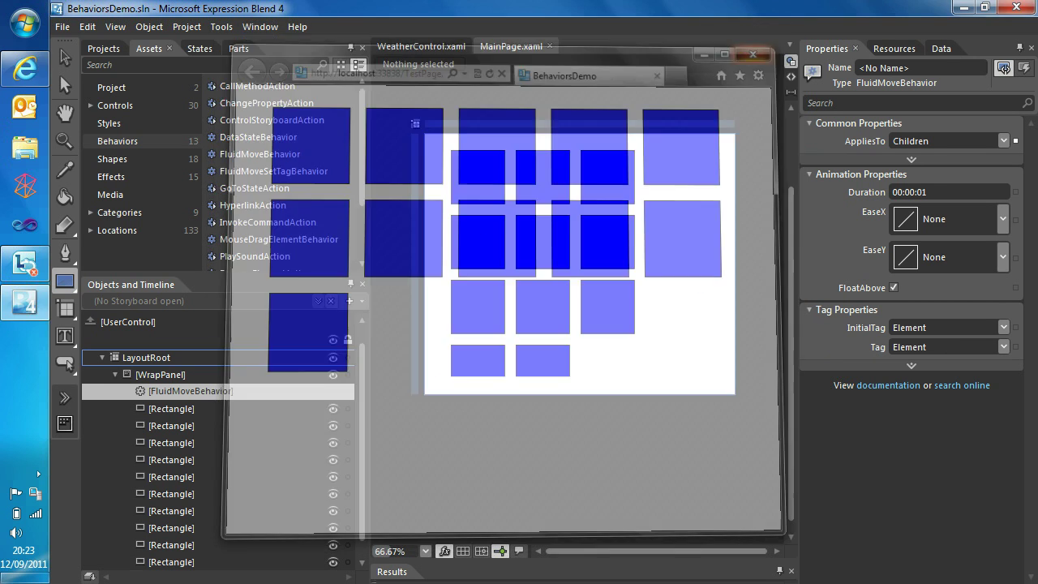
# Set the FluidMoveBehavior's duration to 0.5 seconds.
pyautogui.click(923, 192)
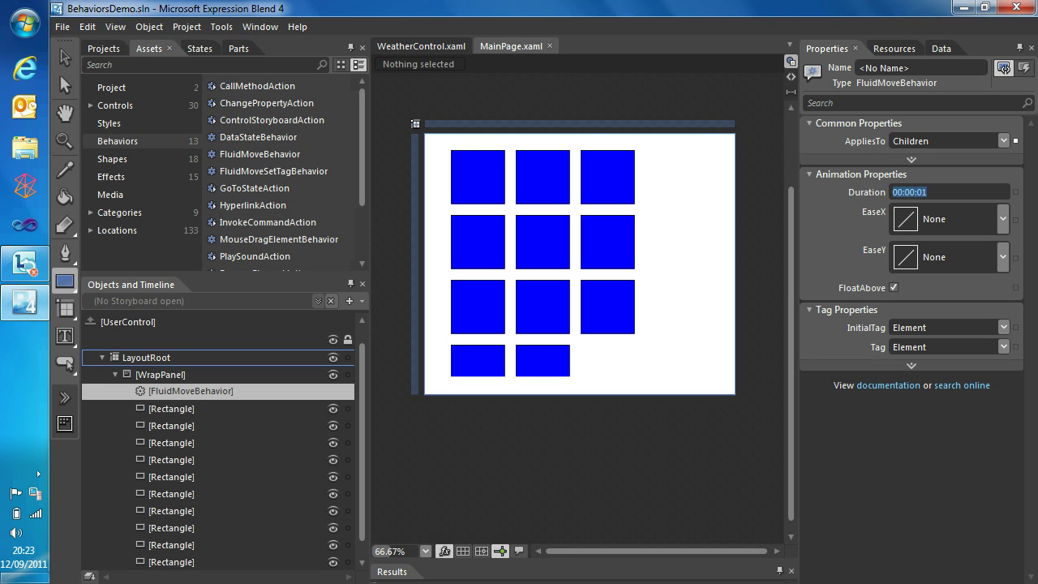
pyautogui.click(928, 192)
pyautogui.press('Return')
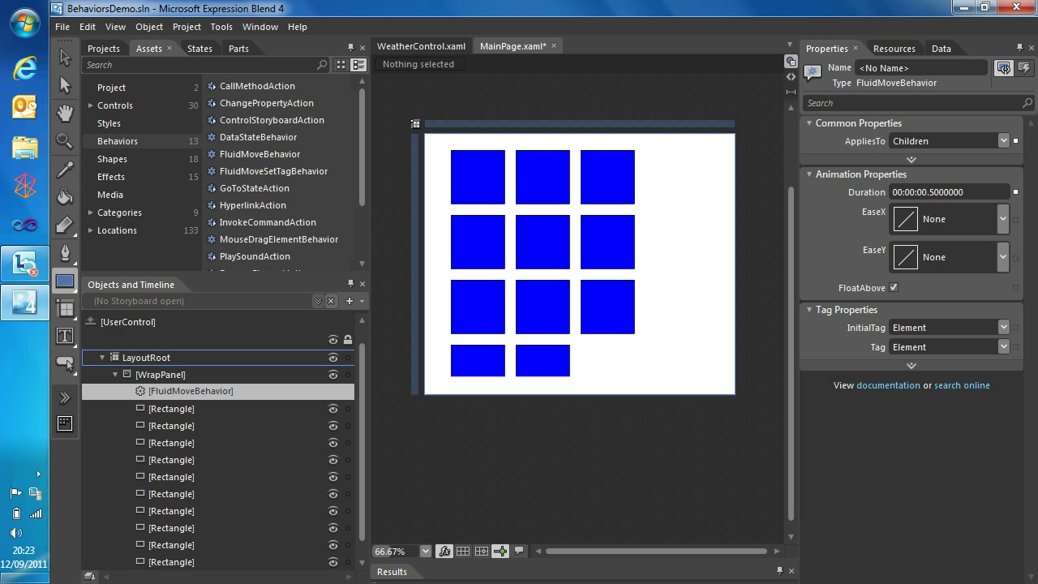
# Set both the EaseX and EaseY easing functions of the FluidMoveBehavior to Quartic InOut.
pyautogui.click(1004, 219)
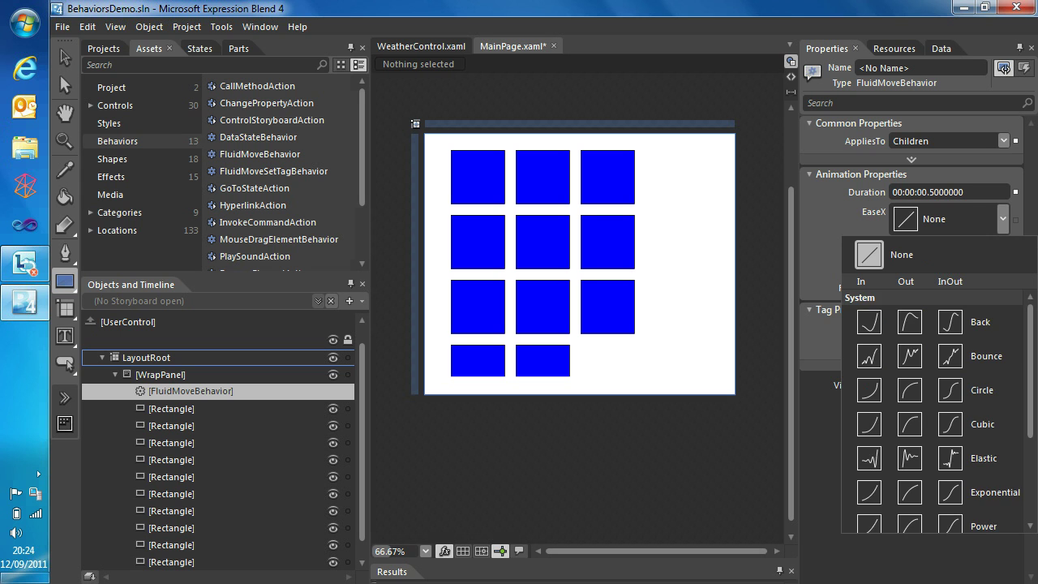
pyautogui.scroll(-4, 951, 340)
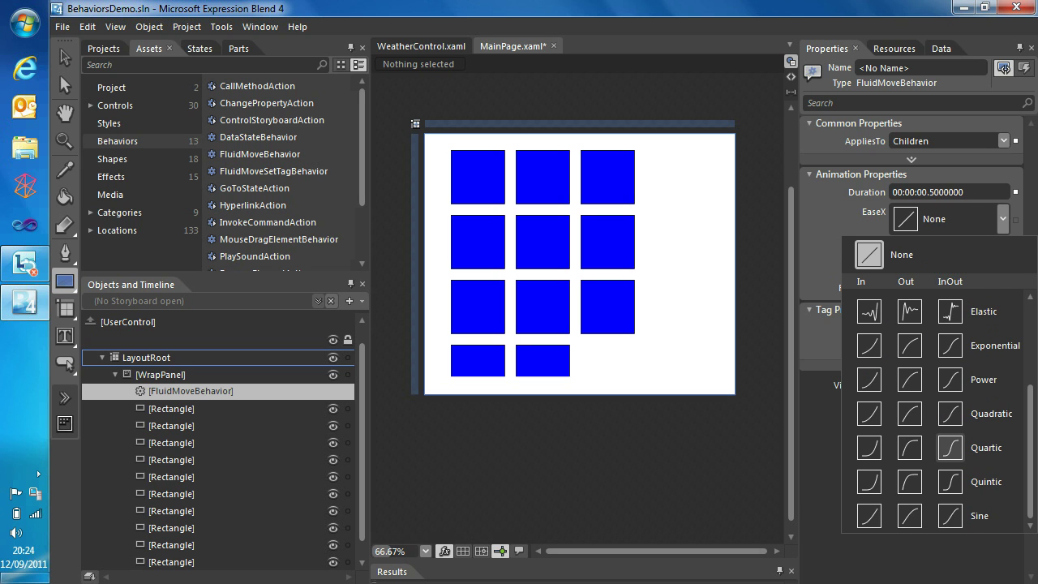
pyautogui.click(951, 447)
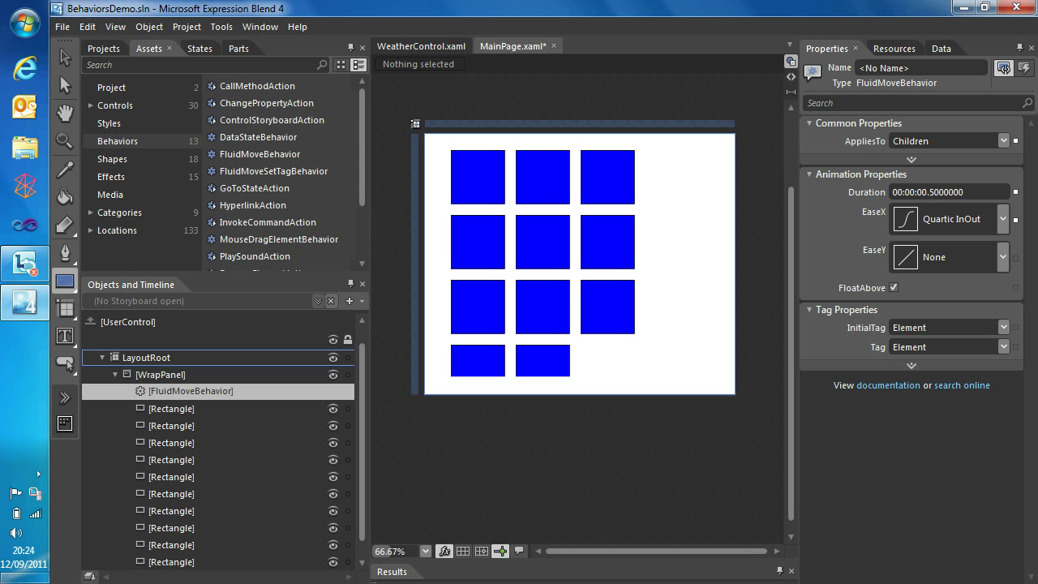
pyautogui.click(1003, 257)
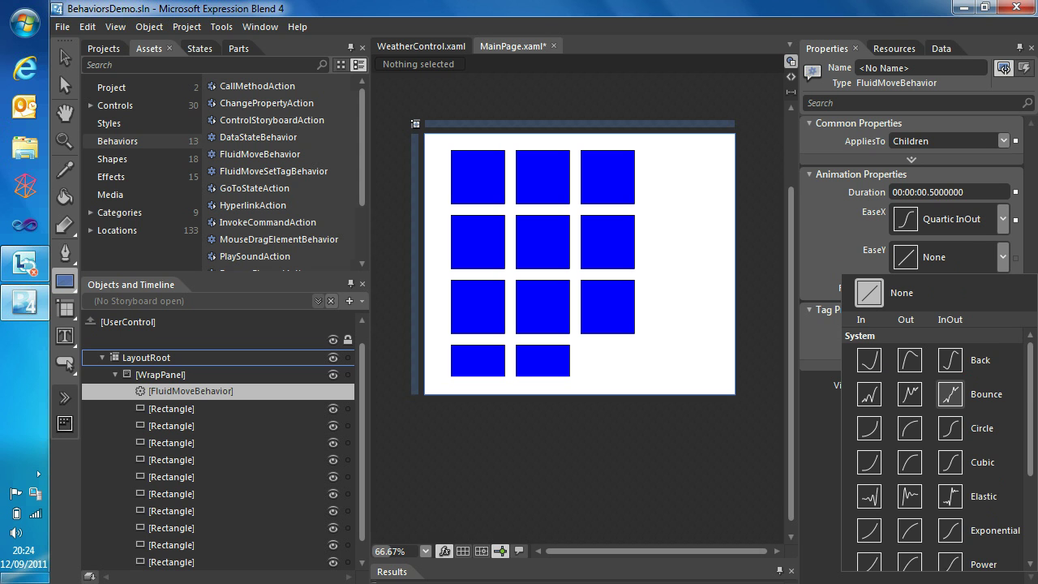
pyautogui.scroll(-2, 950, 405)
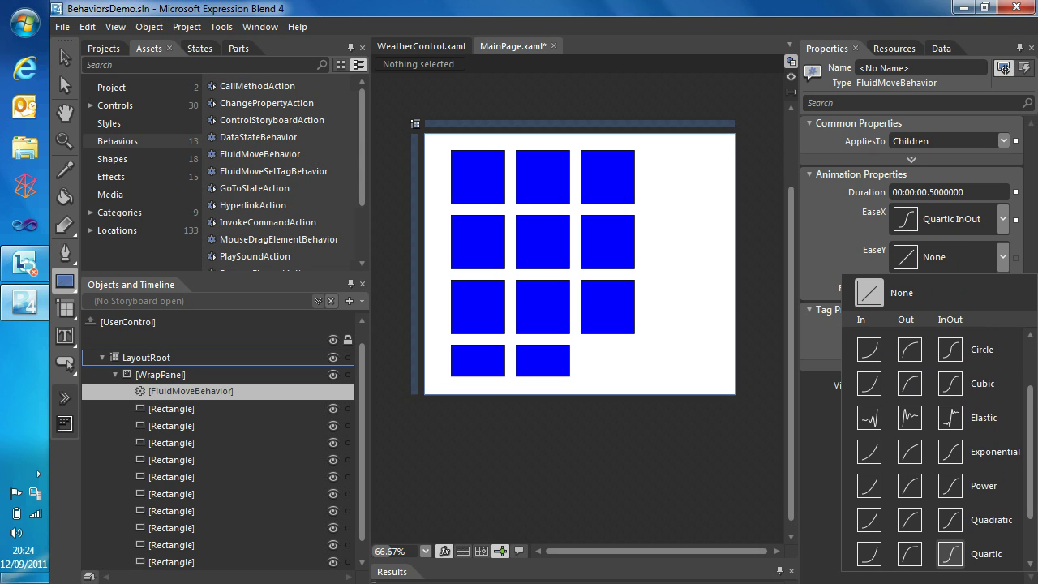
pyautogui.click(951, 555)
# Run the project, widen the browser window to test the eased fluid movement, and close the test page.
pyautogui.press('F5')
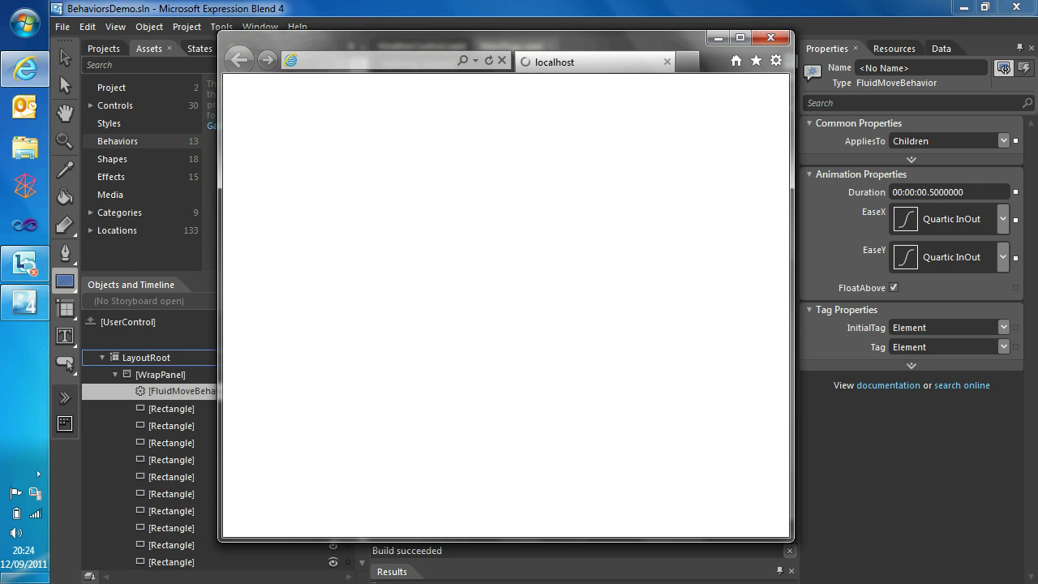
pyautogui.moveTo(792, 304); pyautogui.dragTo(911, 292)
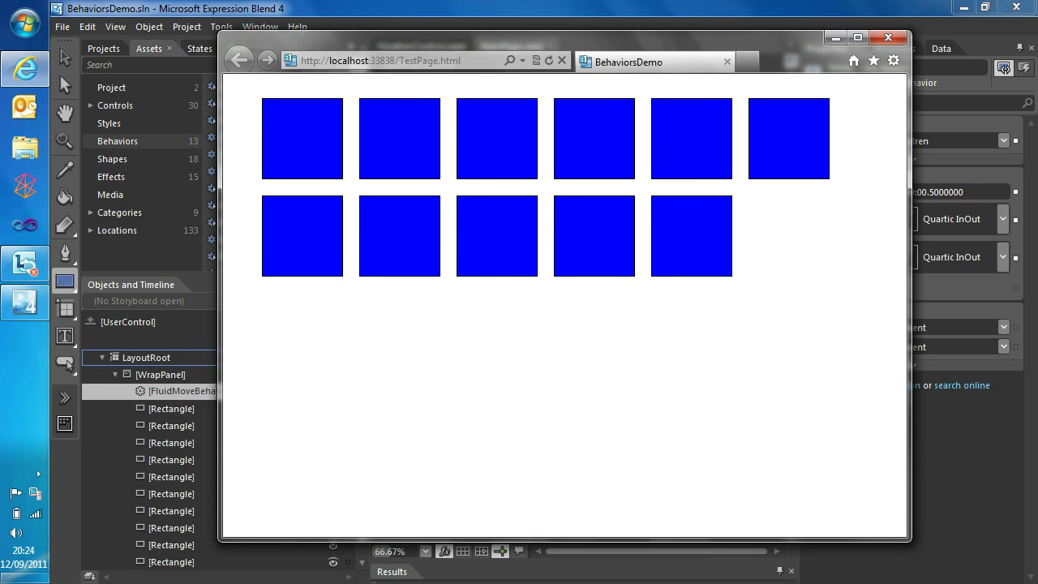
pyautogui.click(888, 37)
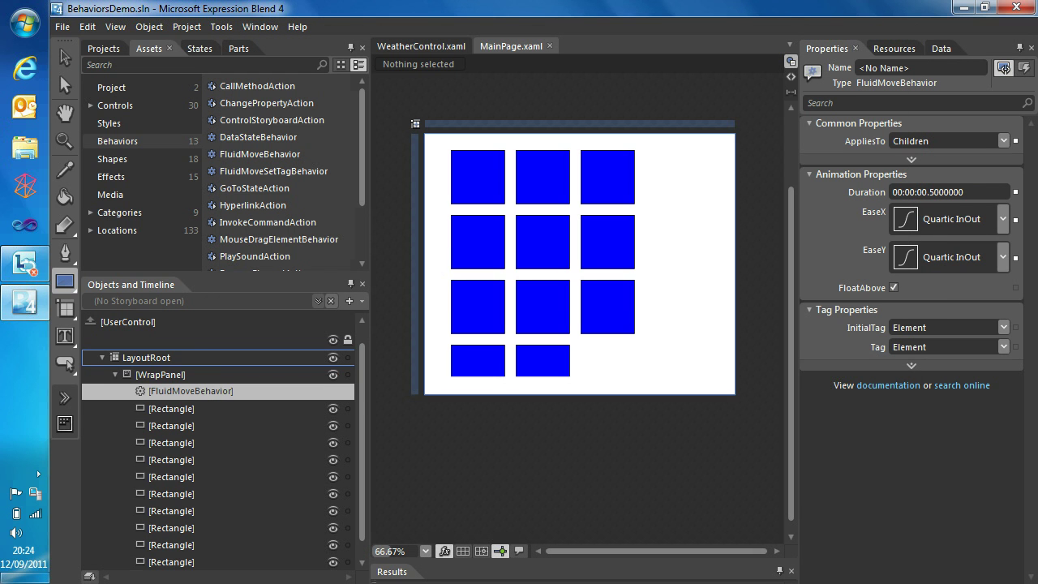
# Delete the WrapPanel with all its rectangles from the main page.
pyautogui.click(160, 375)
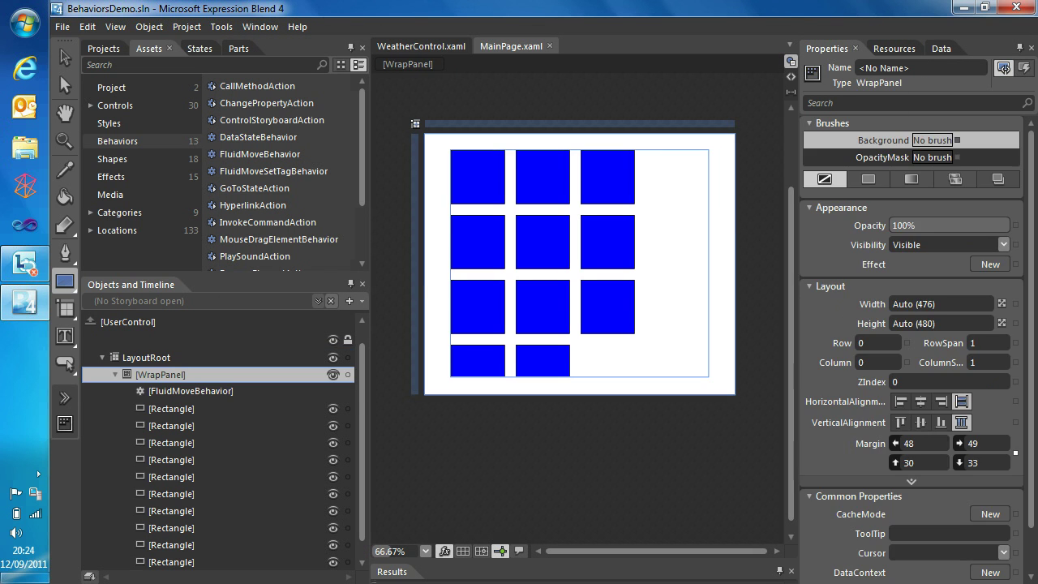
pyautogui.press('Delete')
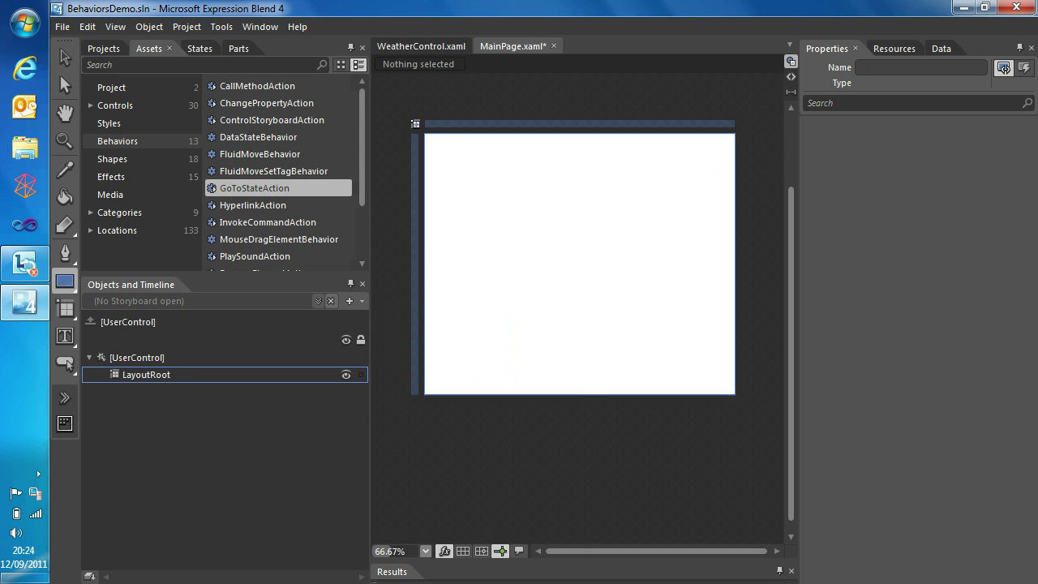
# Open WeatherControl.xaml and play the timelines of its Sunny and Cloudy states to preview their animations.
pyautogui.click(421, 46)
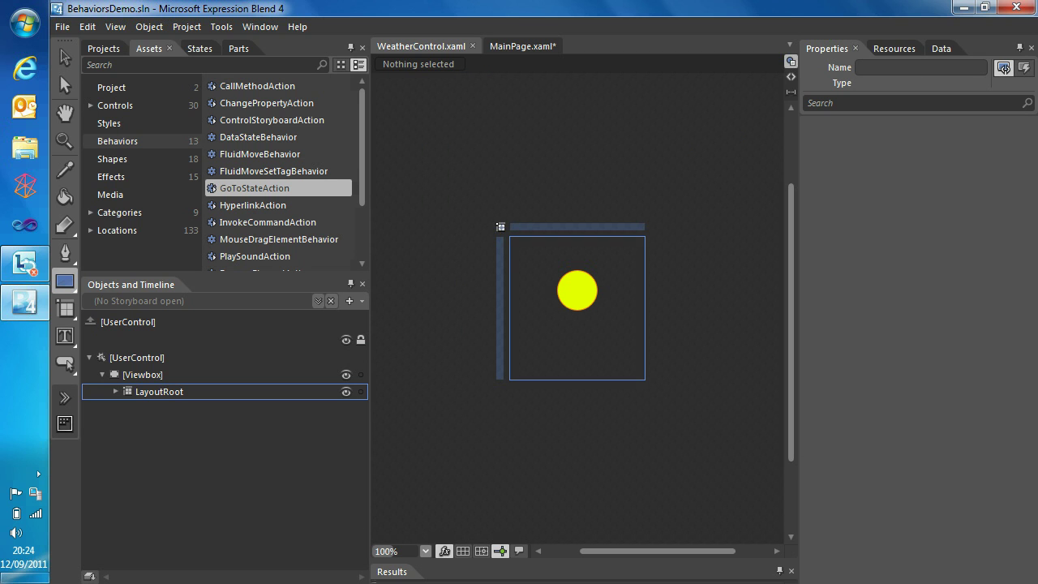
pyautogui.click(200, 48)
pyautogui.click(162, 138)
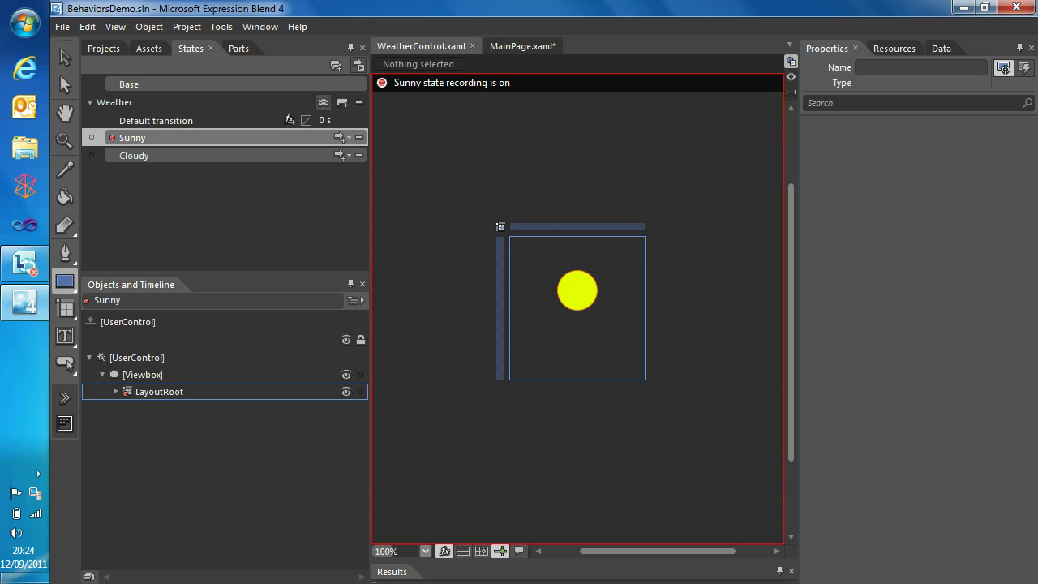
pyautogui.click(356, 301)
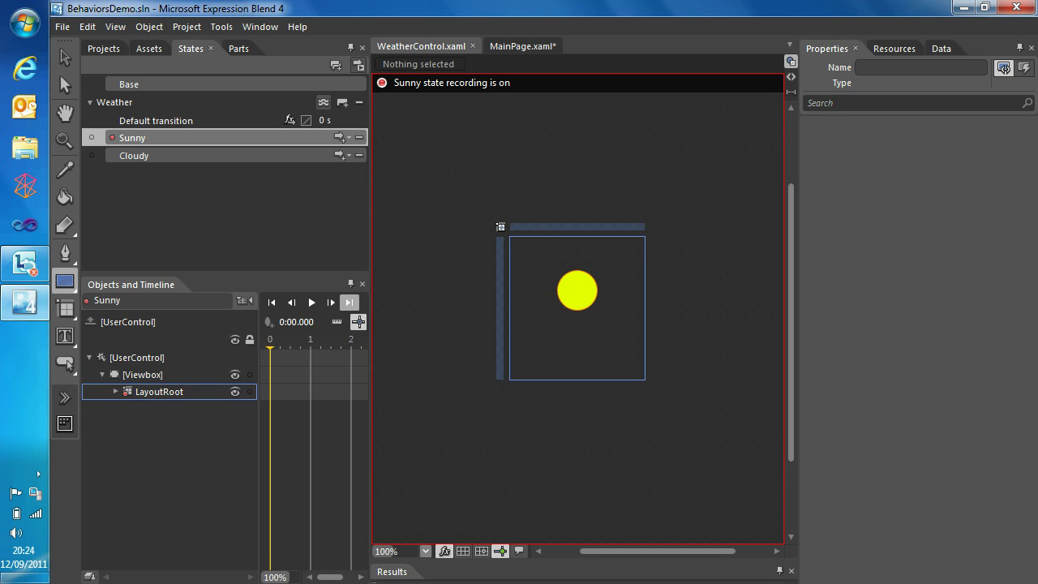
pyautogui.click(311, 302)
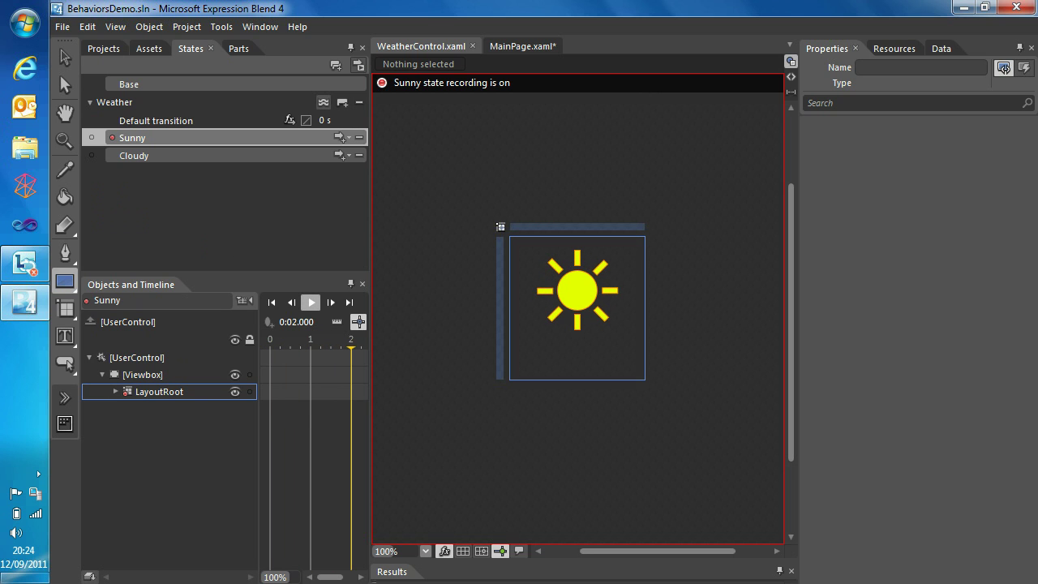
pyautogui.click(172, 155)
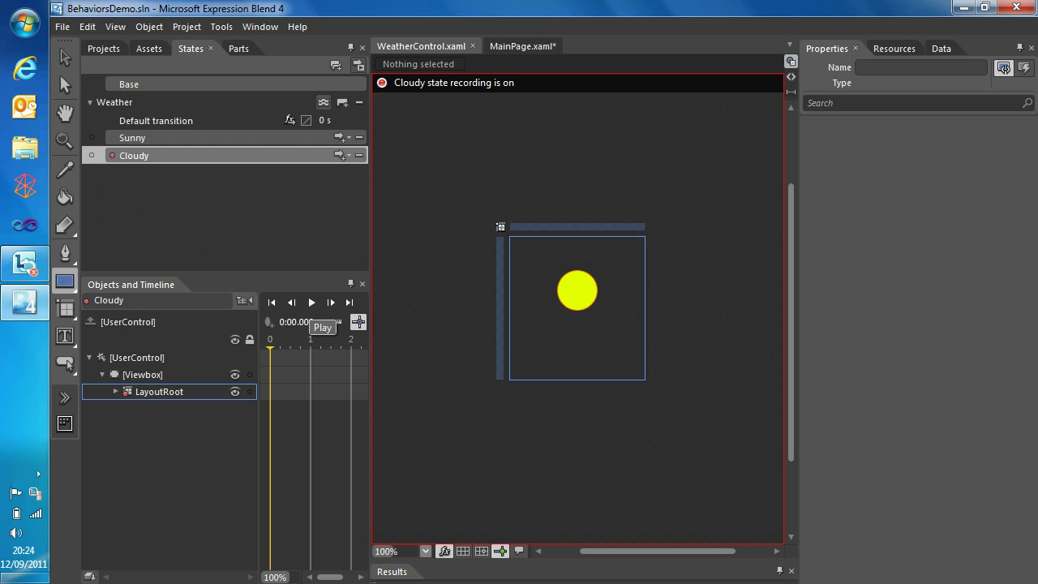
pyautogui.click(310, 301)
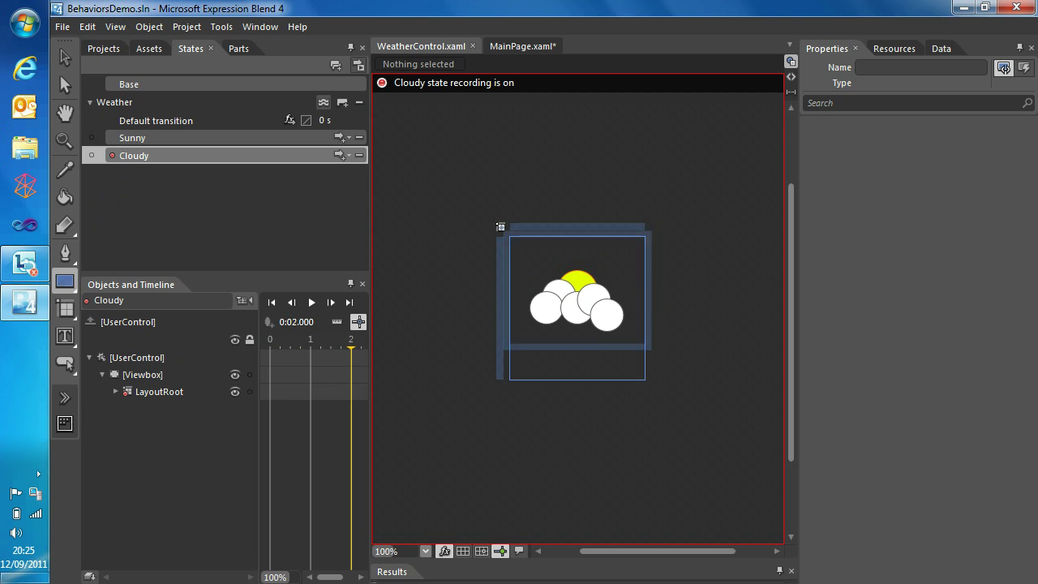
# Find the WeatherControl in the assets and place it on MainPage.xaml at about 374 by 349, in the upper middle.
pyautogui.click(520, 47)
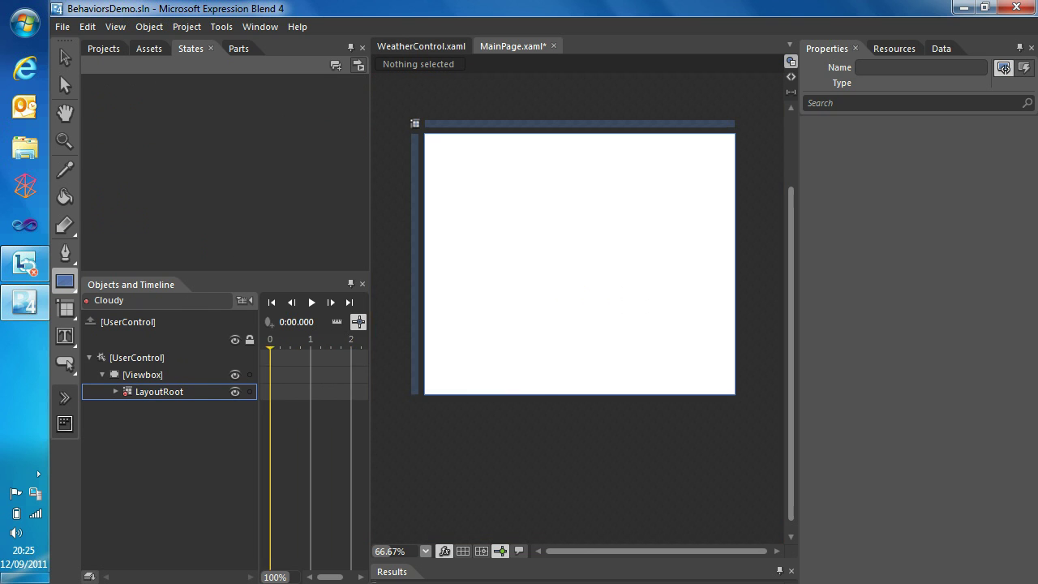
pyautogui.click(65, 397)
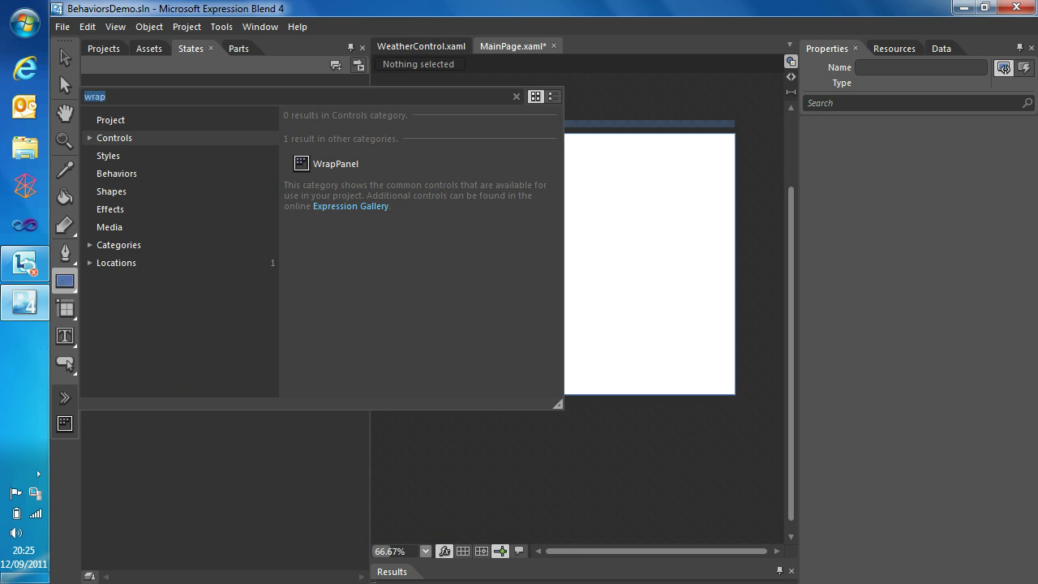
pyautogui.write('weather')
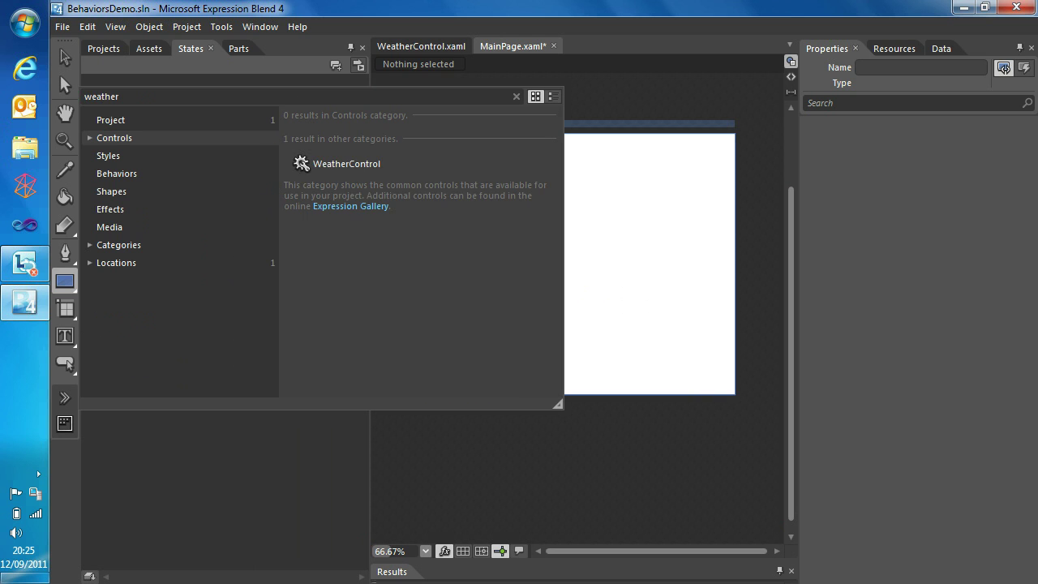
pyautogui.press('Return')
pyautogui.moveTo(486, 146)
pyautogui.mouseDown()
pyautogui.moveTo(608, 281)
pyautogui.moveTo(689, 335)
pyautogui.mouseUp()
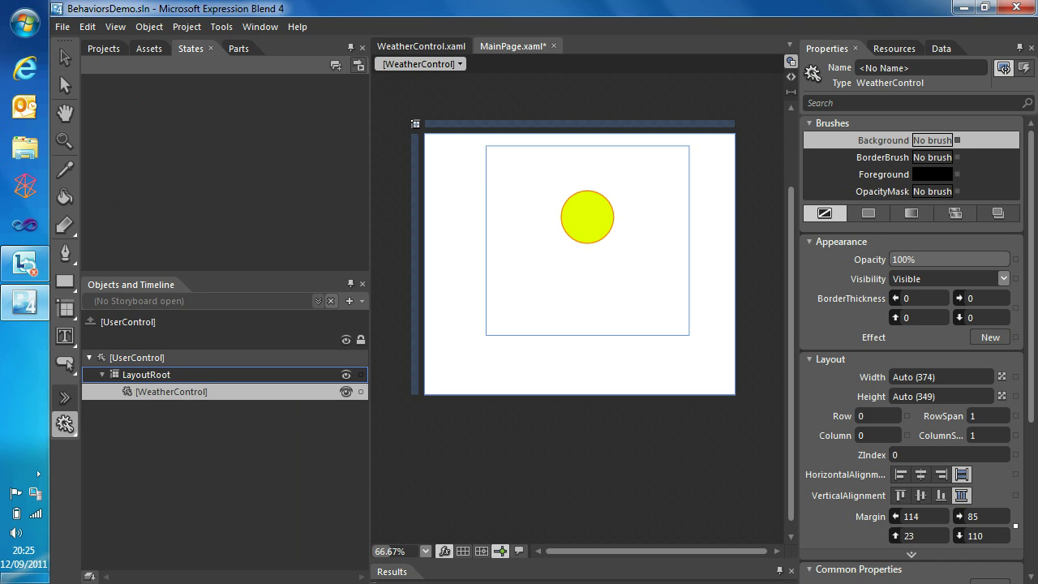
# Add a button about 155 by 54 below the sun and set its content to Sunny.
pyautogui.doubleClick(66, 364)
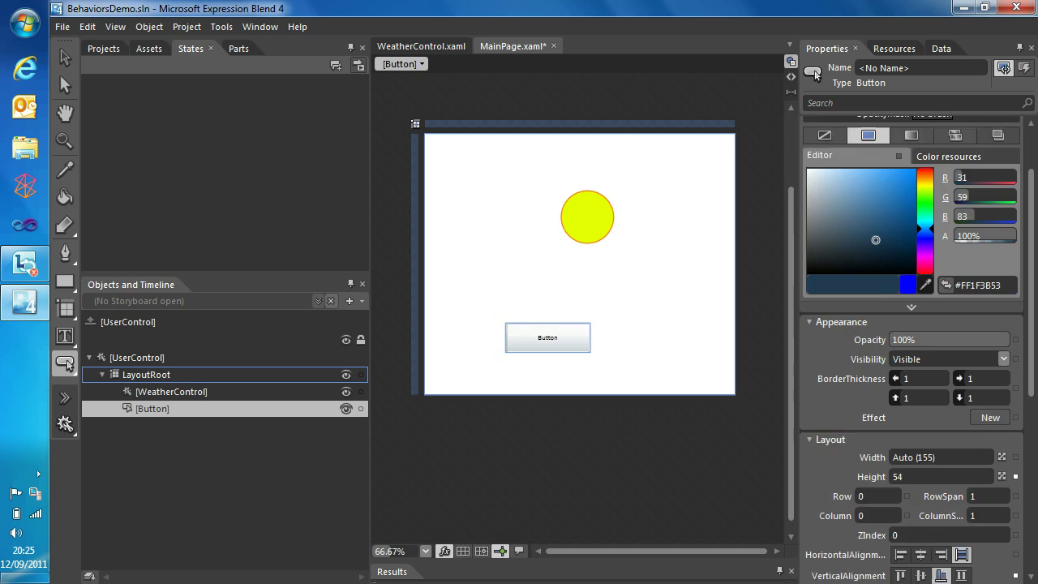
pyautogui.click(924, 551)
pyautogui.write('Sunny')
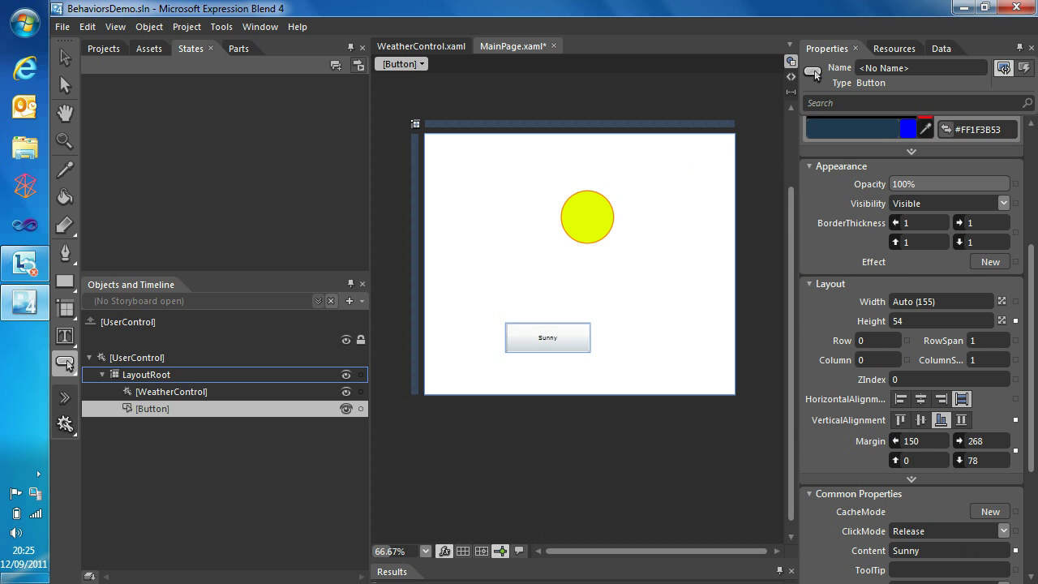
pyautogui.click(172, 392)
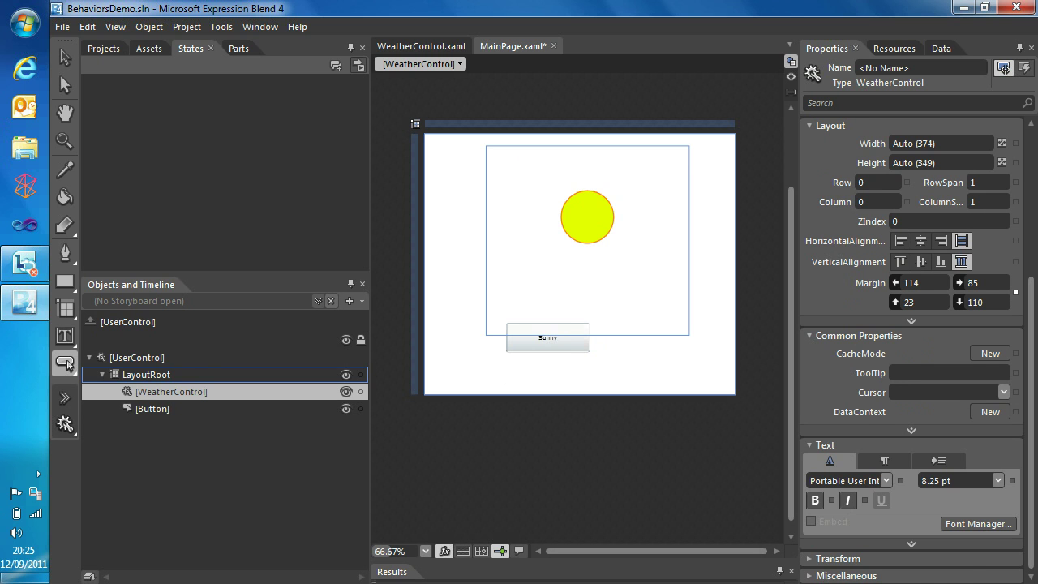
pyautogui.click(153, 409)
# Add a second button about 144 by 54 beside the Sunny button and set its content to CLoudy.
pyautogui.rightClick(64, 364)
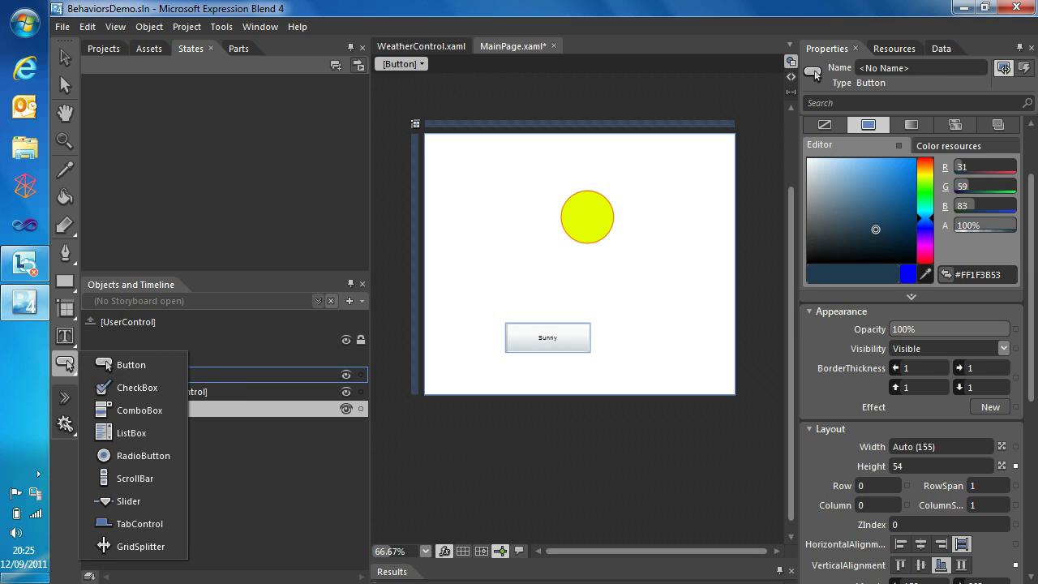
pyautogui.click(66, 362)
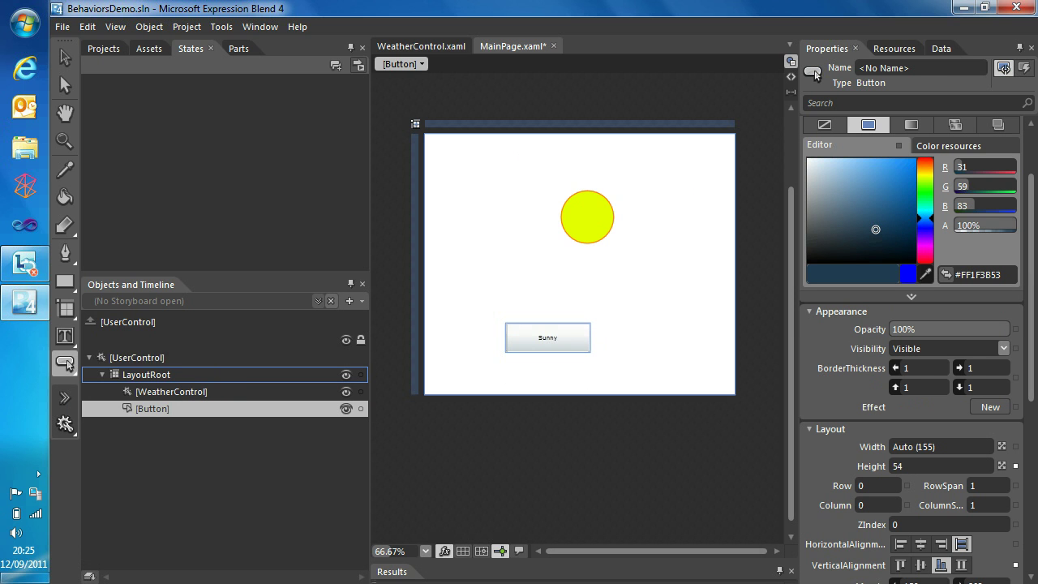
pyautogui.doubleClick(67, 364)
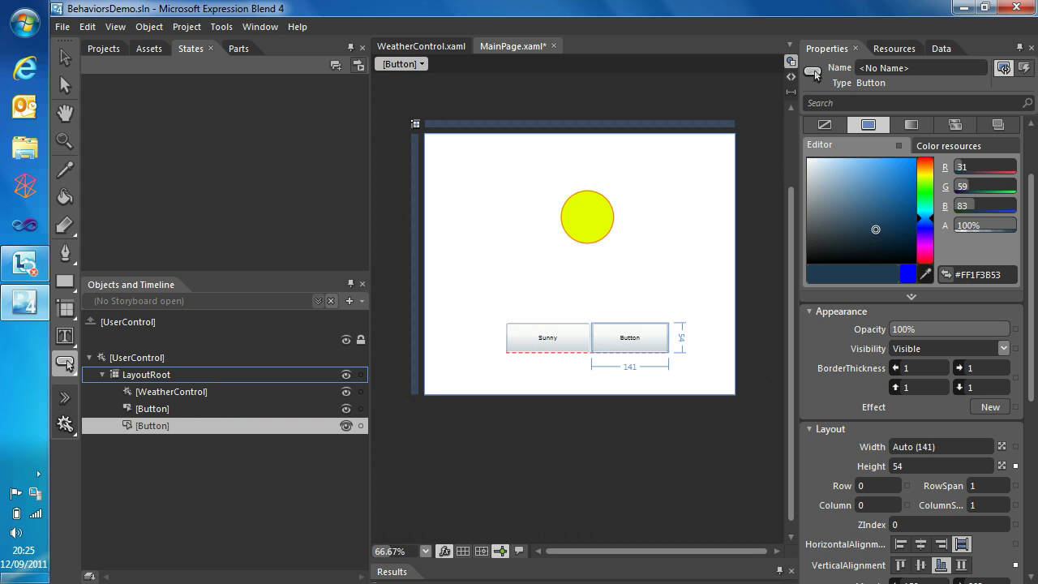
pyautogui.scroll(-4, 974, 471)
pyautogui.click(957, 541)
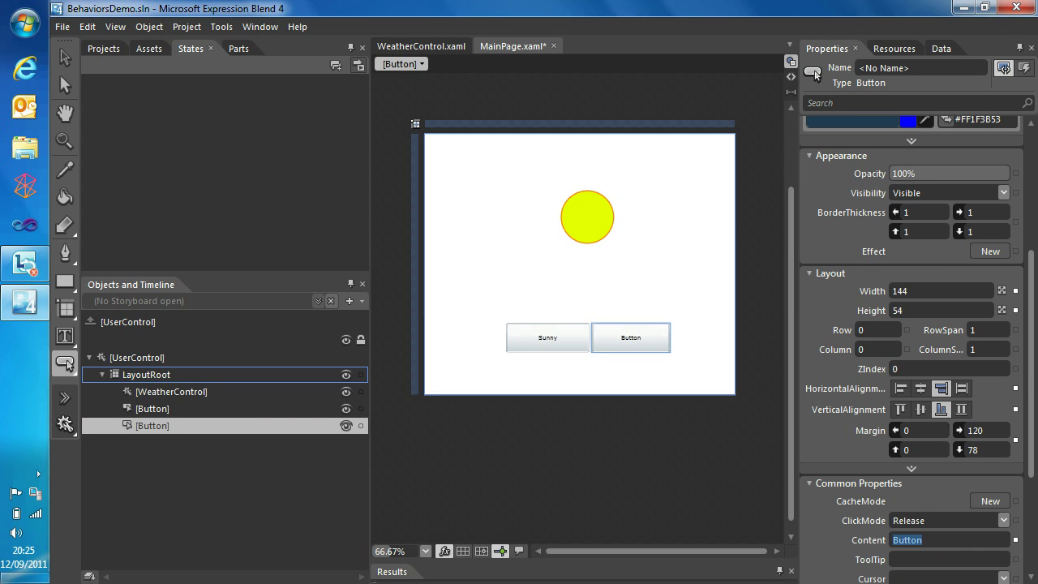
pyautogui.write('Cl')
pyautogui.click(65, 363)
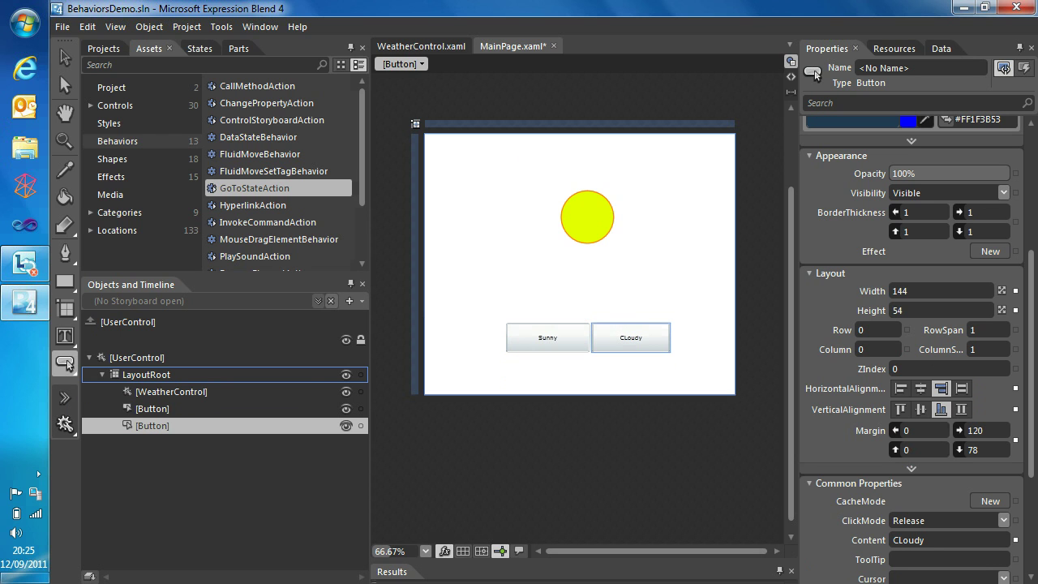
# Attach a GoToStateAction to the Sunny button, targeting the weather control with the state name Sunny.
pyautogui.moveTo(255, 188); pyautogui.dragTo(191, 409)
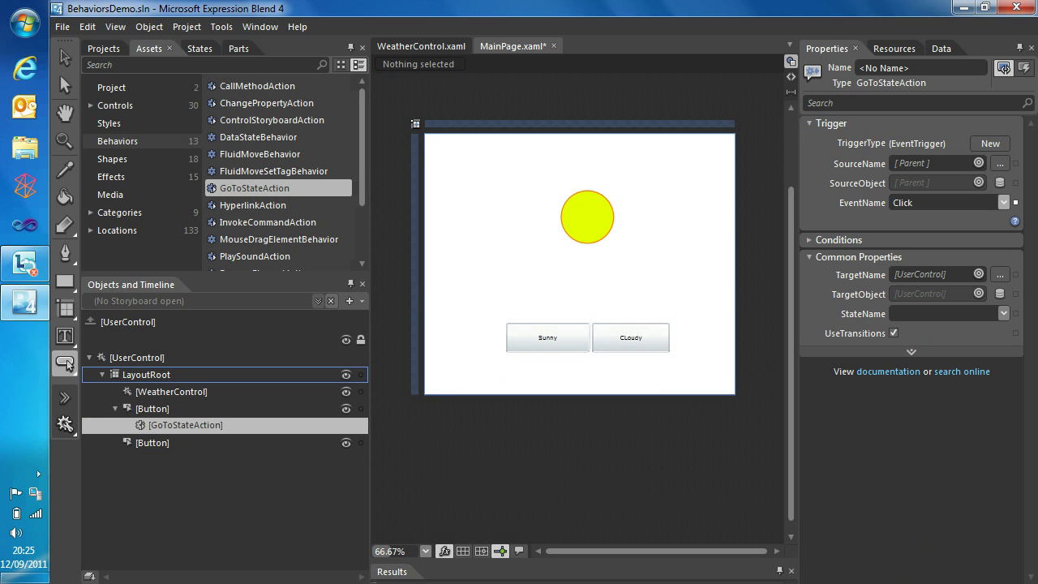
pyautogui.click(152, 409)
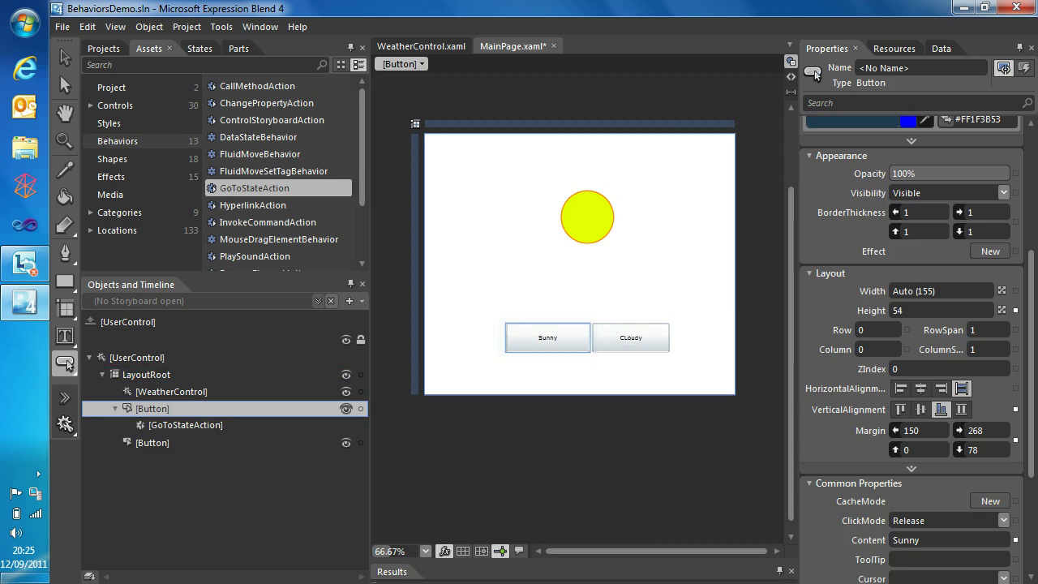
pyautogui.click(185, 425)
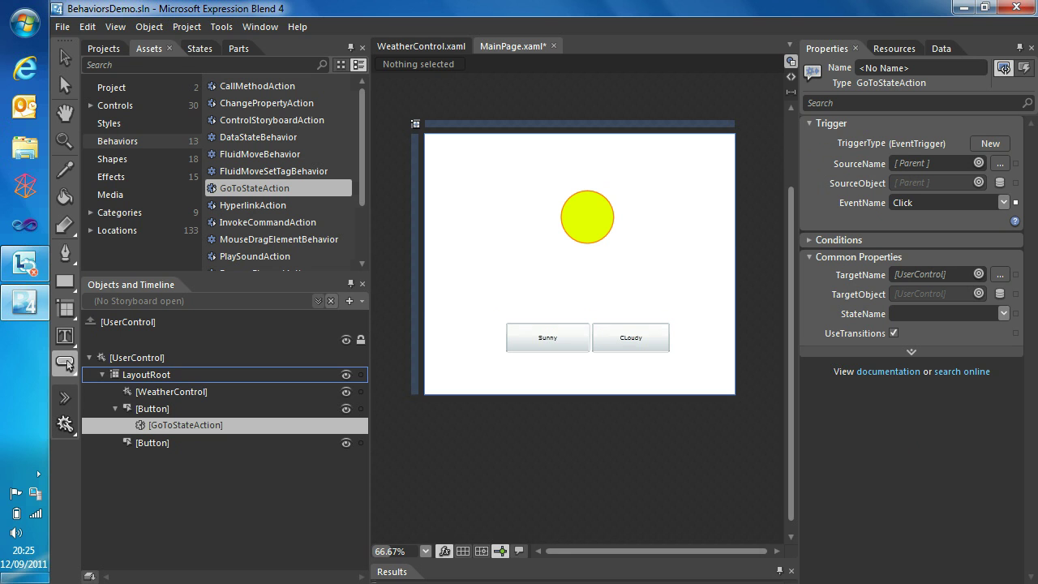
pyautogui.moveTo(980, 274); pyautogui.dragTo(593, 232)
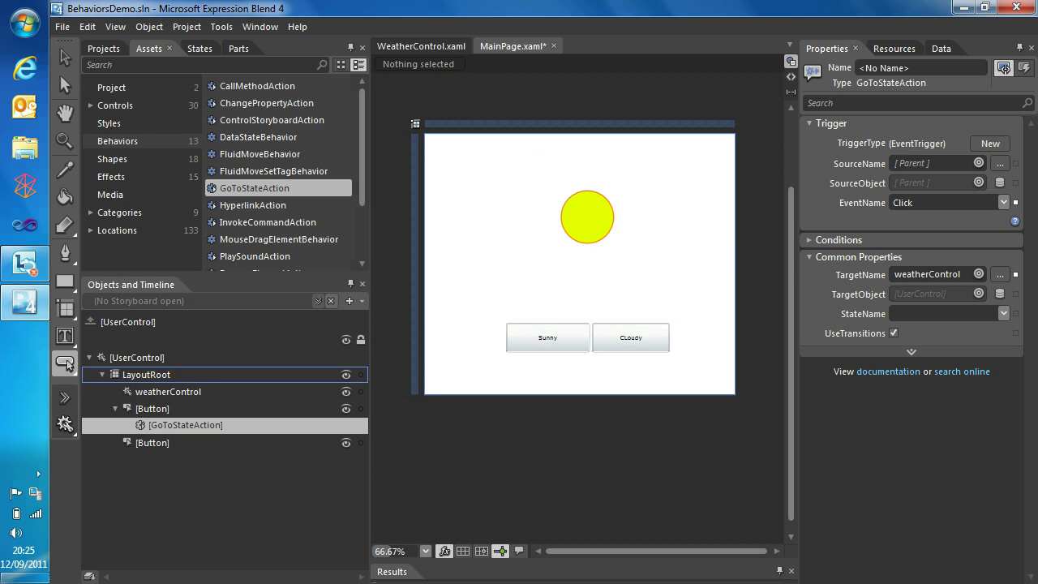
pyautogui.click(1004, 314)
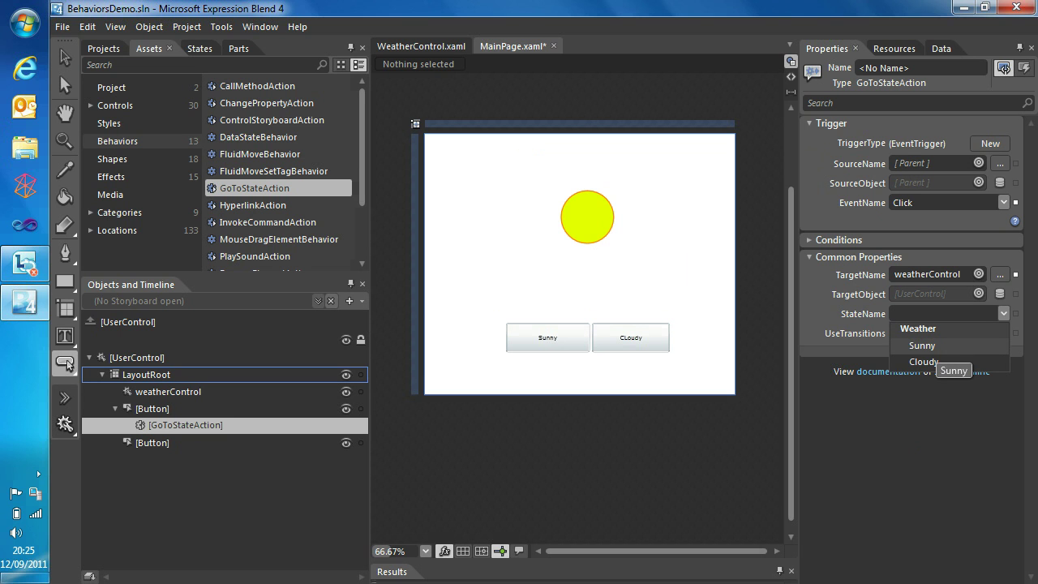
pyautogui.click(923, 346)
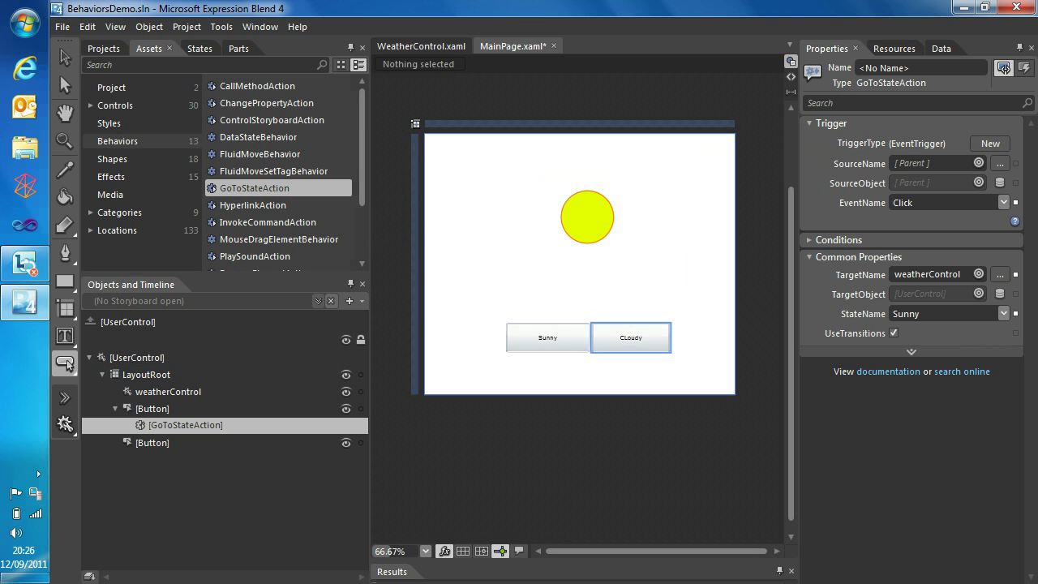
# Attach a GoToStateAction to the CLoudy button, targeting the weather control with the state name Cloudy.
pyautogui.moveTo(255, 188); pyautogui.dragTo(631, 338)
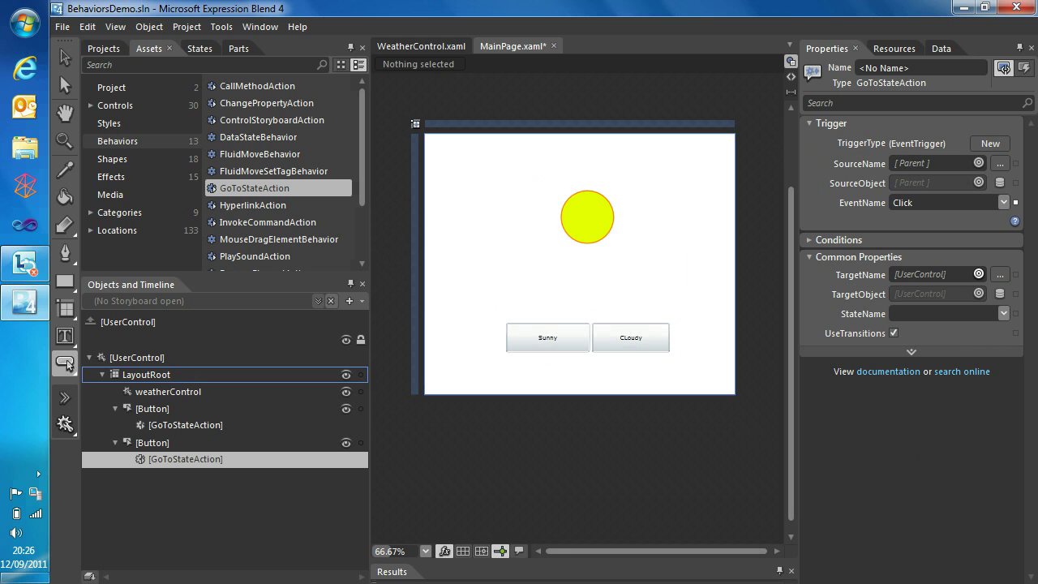
pyautogui.moveTo(979, 274); pyautogui.dragTo(591, 238)
pyautogui.click(592, 237)
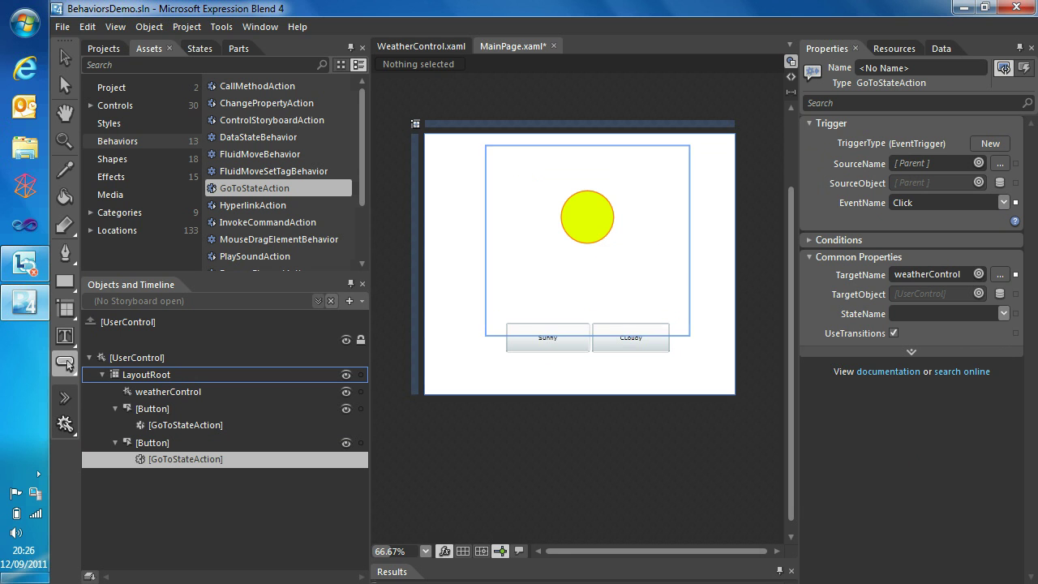
pyautogui.click(1004, 314)
pyautogui.click(924, 361)
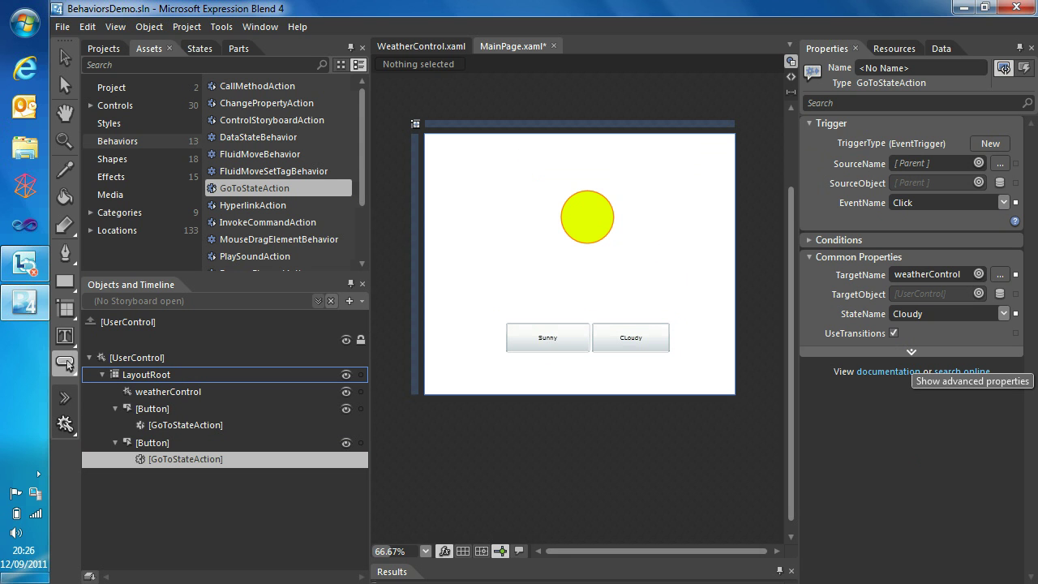
# Run the project and test the Sunny and CLoudy buttons on the test page.
pyautogui.press('F5')
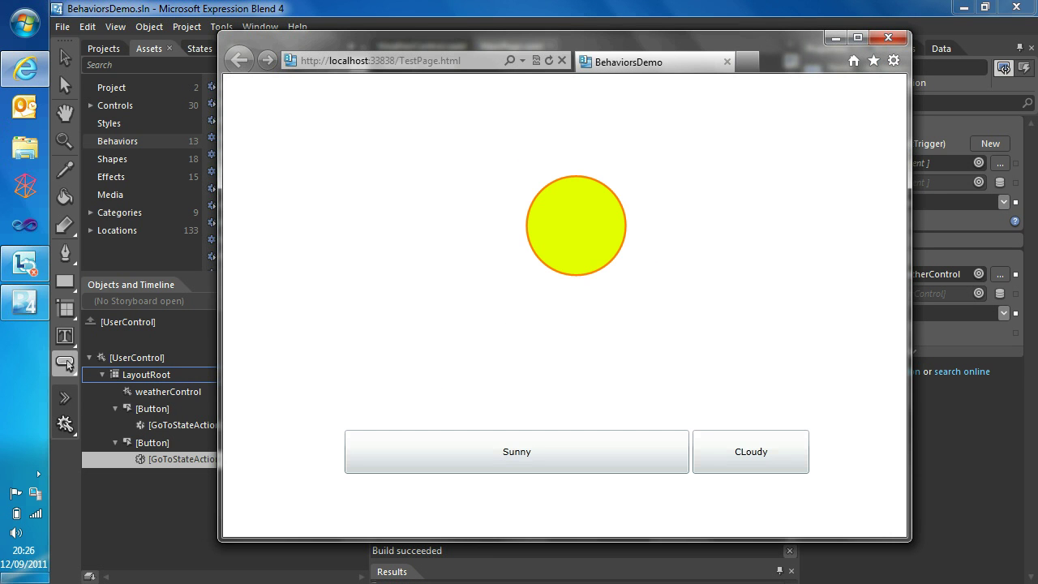
pyautogui.click(517, 452)
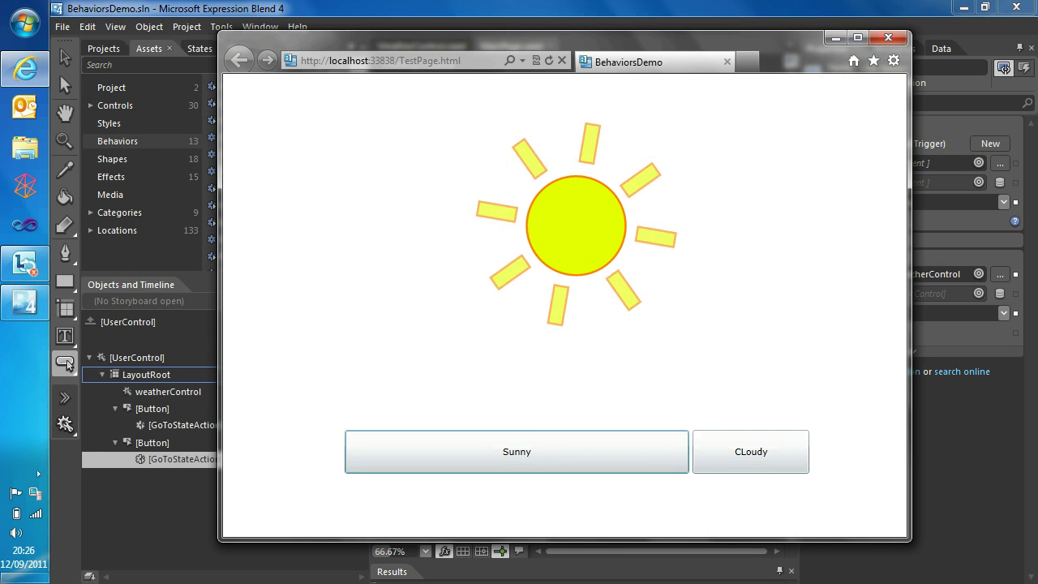
pyautogui.click(751, 451)
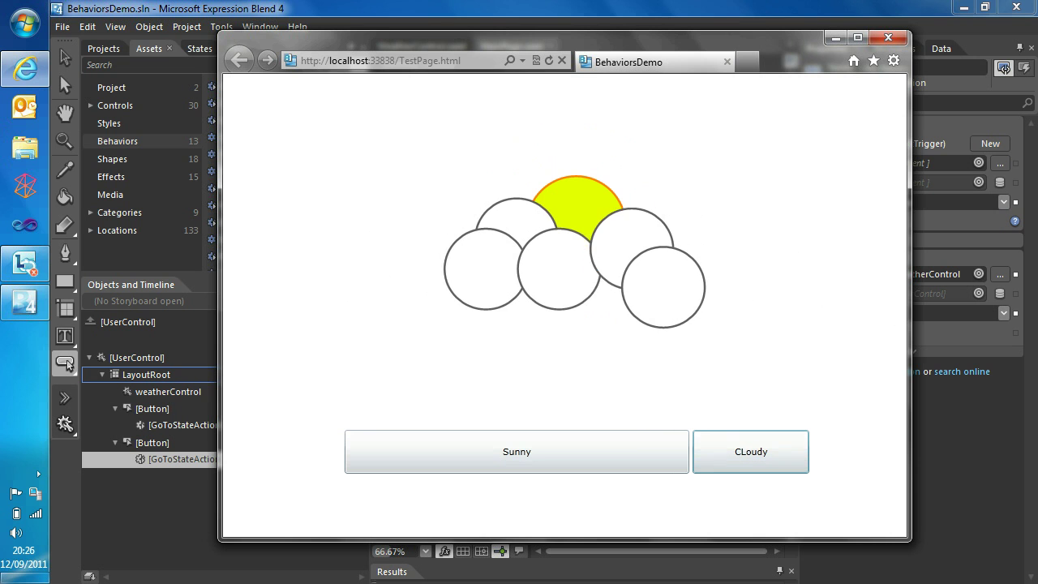
# Close the test page and delete both the Sunny and CLoudy buttons from the layout.
pyautogui.click(889, 37)
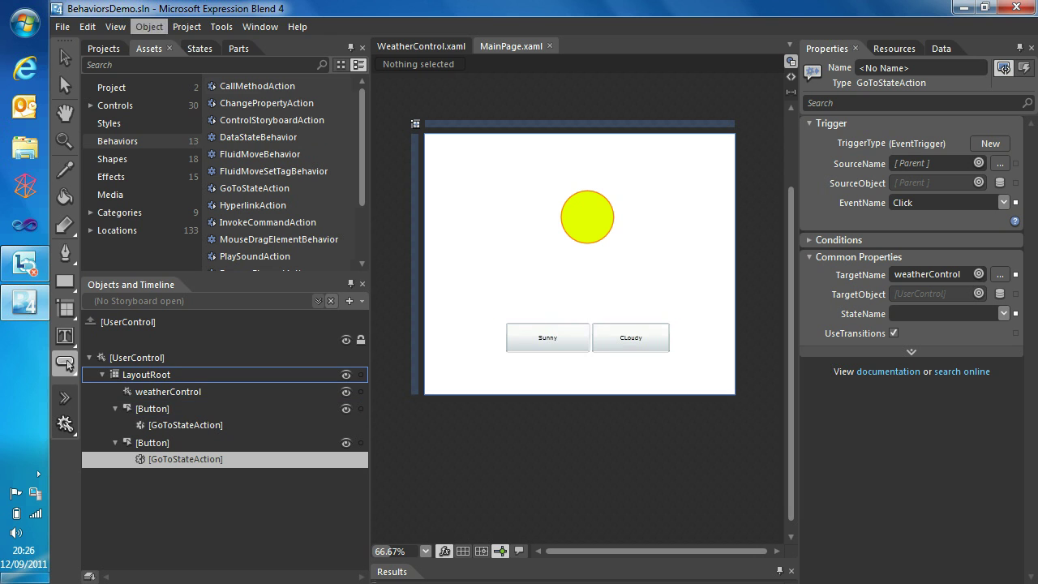
pyautogui.click(65, 58)
pyautogui.click(152, 408)
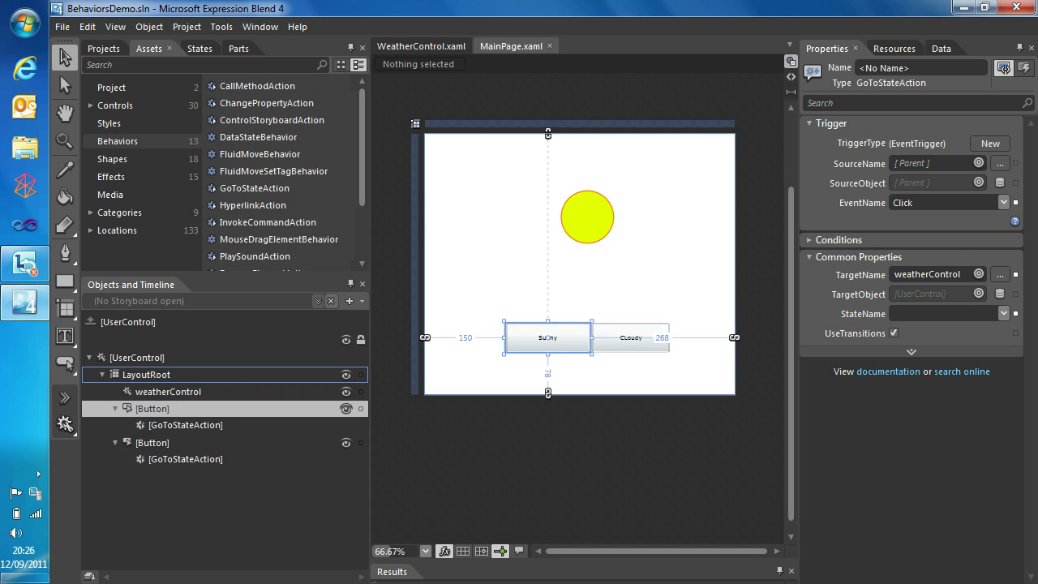
pyautogui.press('Delete')
pyautogui.click(151, 408)
pyautogui.press('Delete')
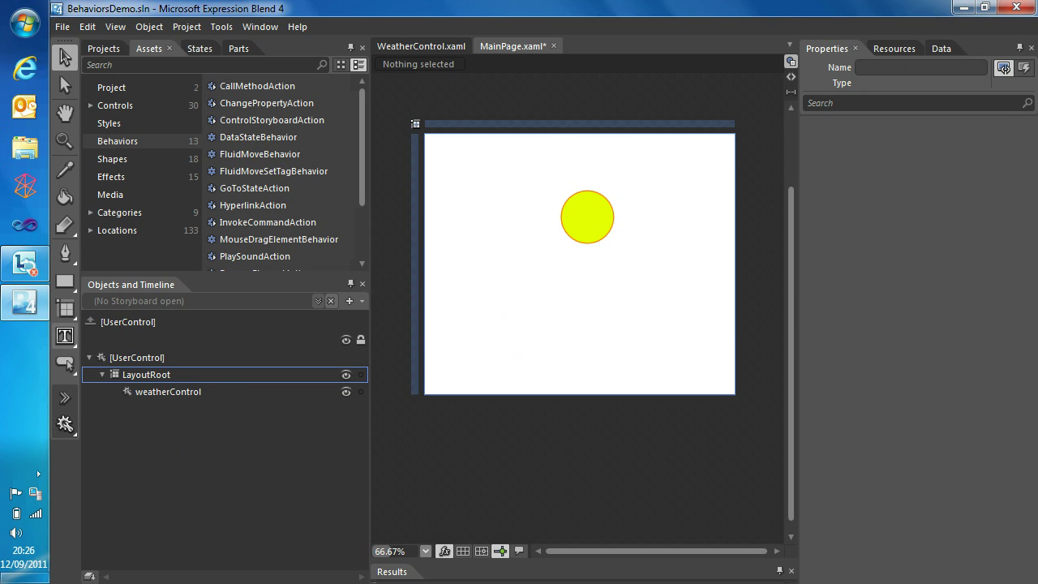
# Draw a ComboBox about 190 by 36 below the weather control's sun.
pyautogui.click(65, 397)
pyautogui.click(65, 363)
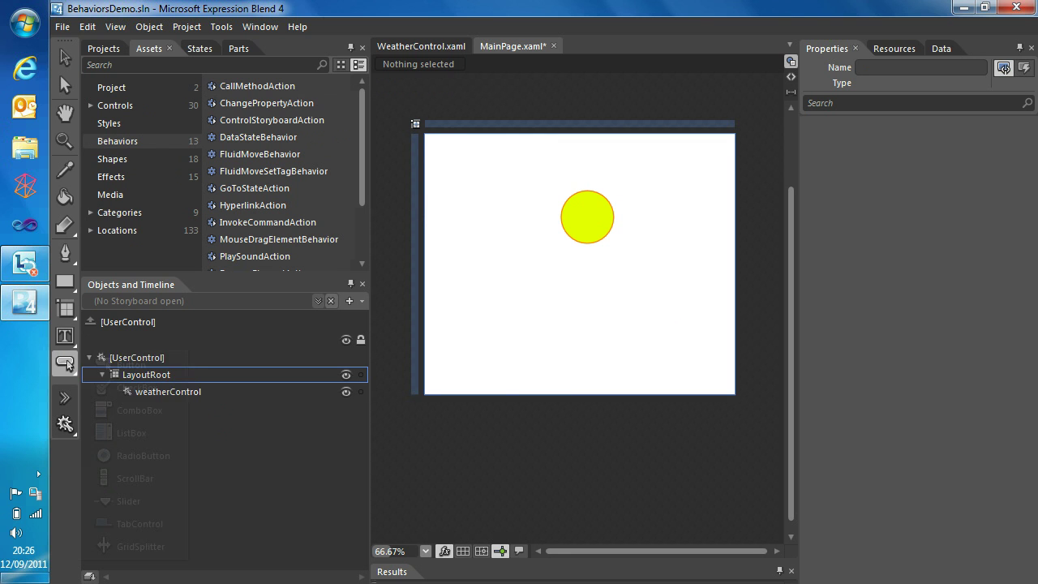
pyautogui.click(137, 410)
pyautogui.moveTo(526, 306); pyautogui.dragTo(630, 325)
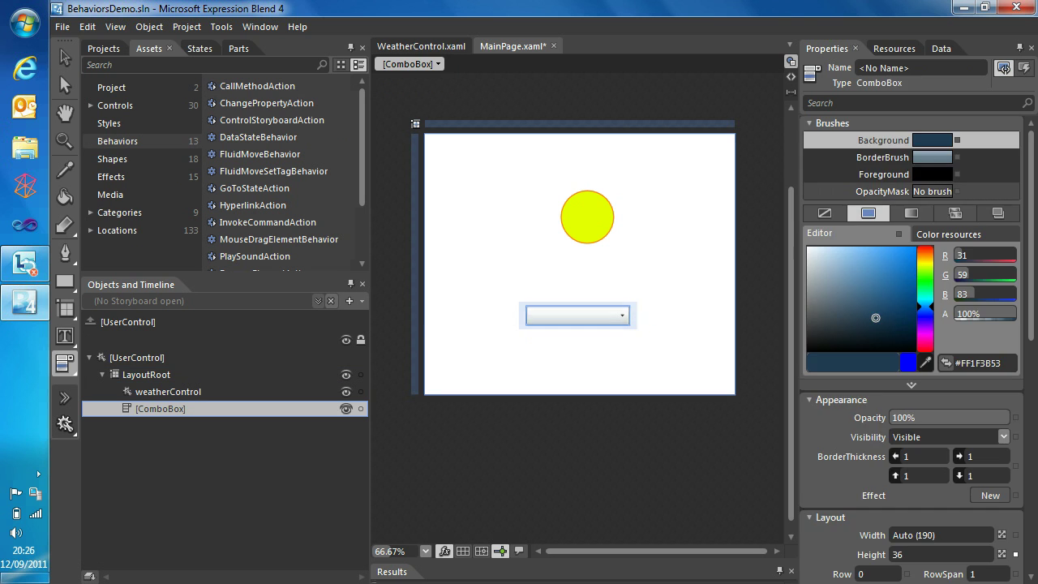
# Add a ComboBoxItem with the content Sunny to the combo box's items collection.
pyautogui.scroll(-9, 912, 324)
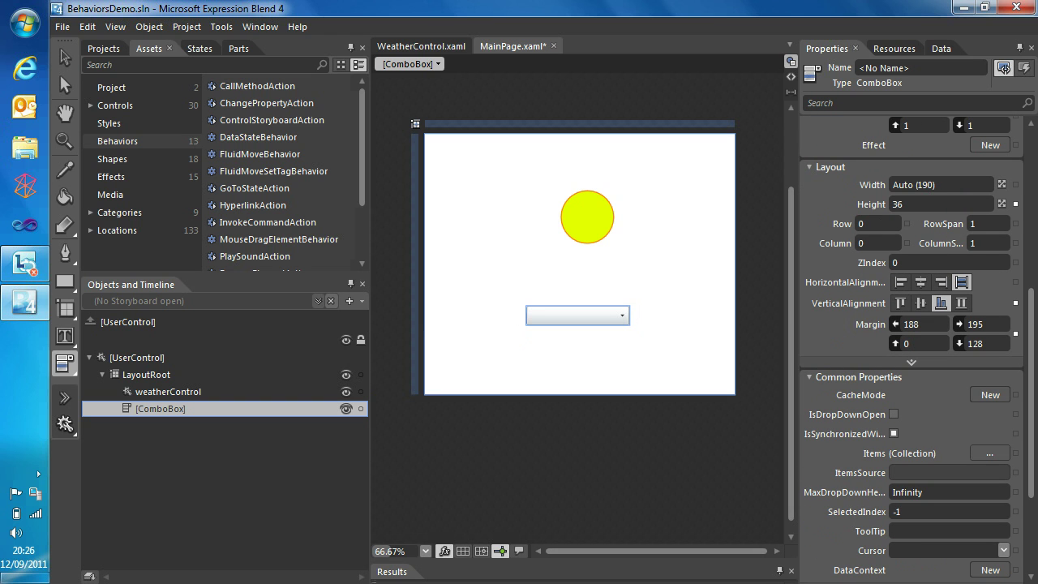
pyautogui.click(990, 452)
pyautogui.click(537, 479)
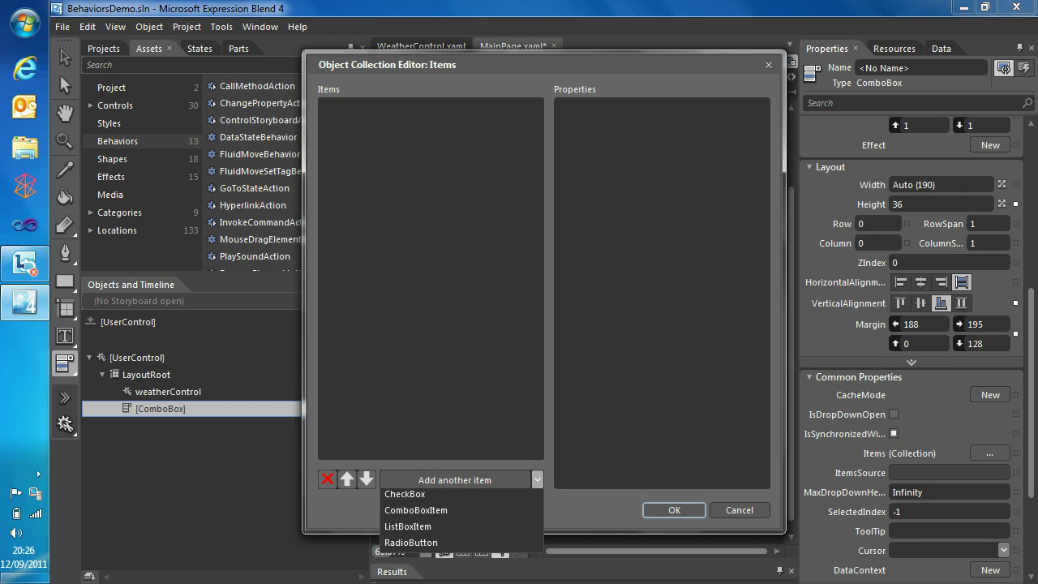
pyautogui.click(454, 532)
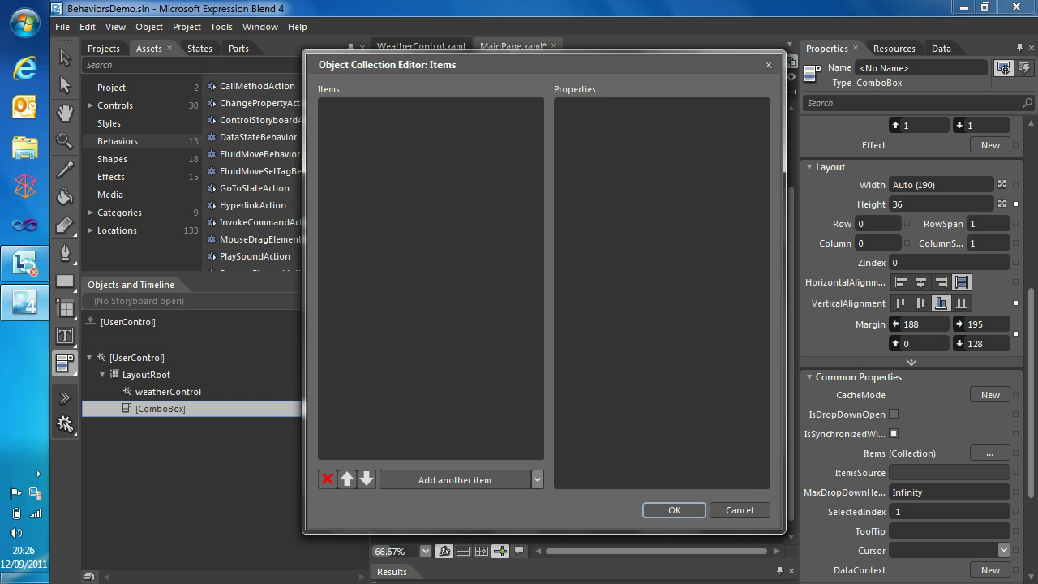
pyautogui.scroll(-12, 662, 324)
pyautogui.scroll(5, 662, 325)
pyautogui.scroll(3, 662, 324)
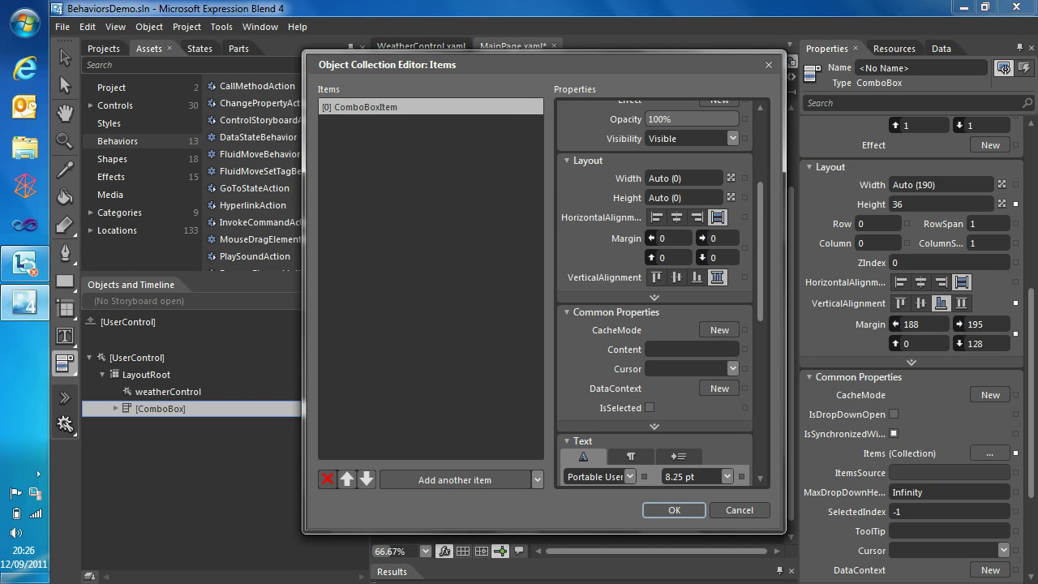
pyautogui.click(691, 349)
pyautogui.write('Sunny')
pyautogui.press('Return')
# Add a second ComboBoxItem with the content Cloudy, accept the items and set the combo box's SelectedIndex to 0.
pyautogui.click(538, 481)
pyautogui.click(415, 530)
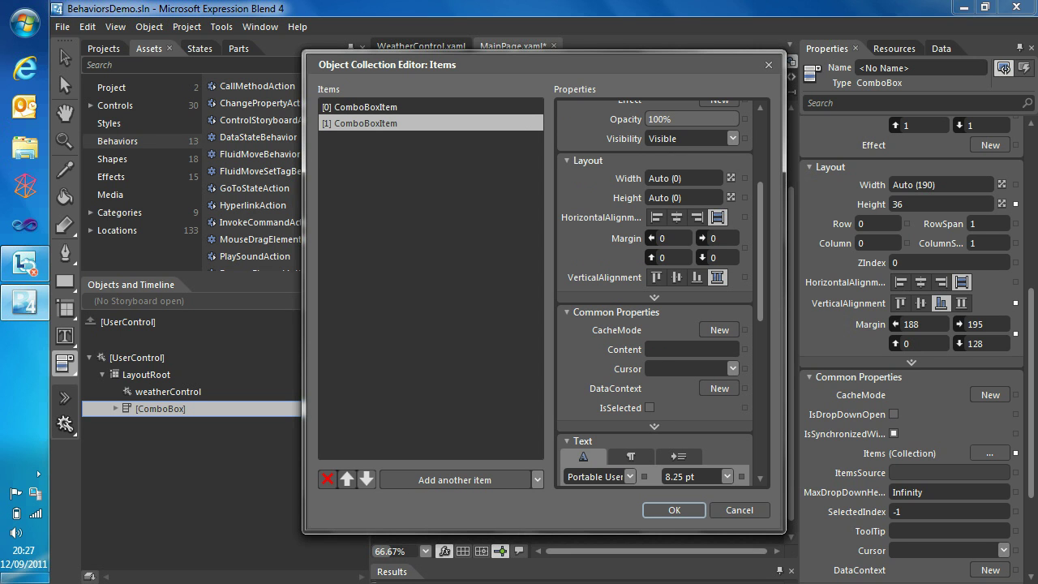
pyautogui.press('Return')
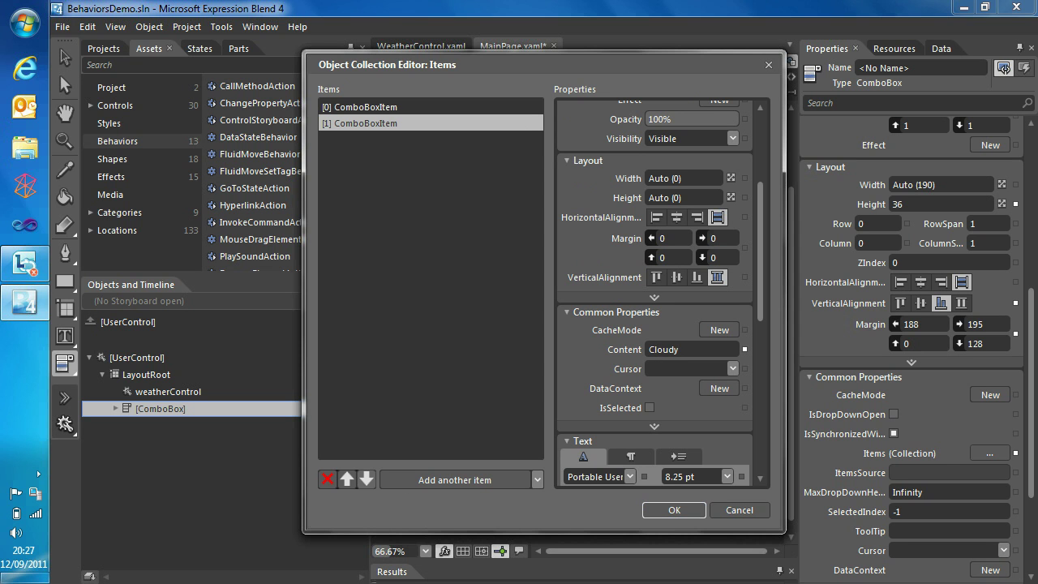
pyautogui.press('Return')
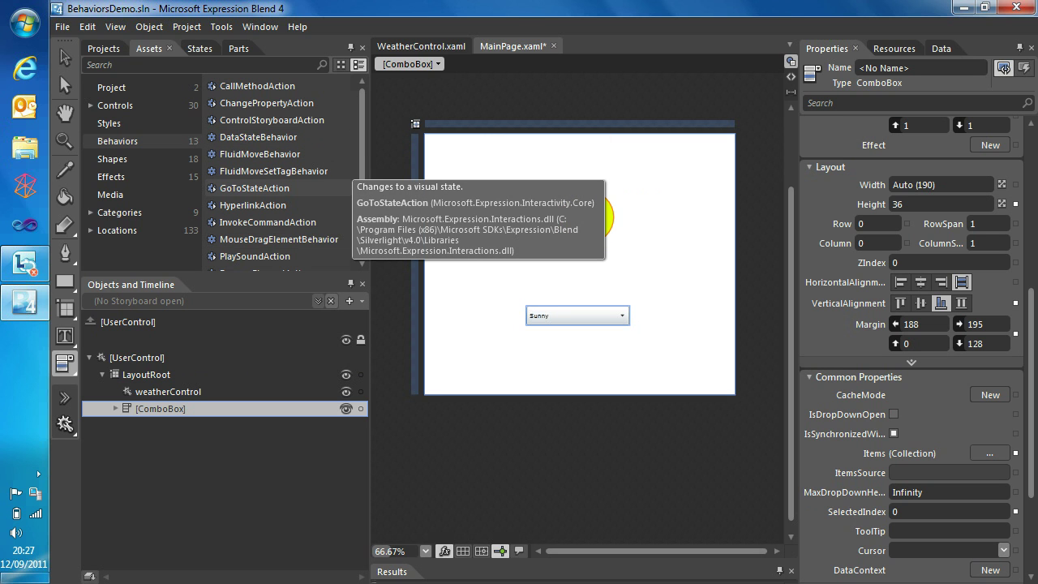
# Attach a GoToStateAction to the combo box and change its trigger type to DataTrigger.
pyautogui.moveTo(244, 187); pyautogui.dragTo(189, 434)
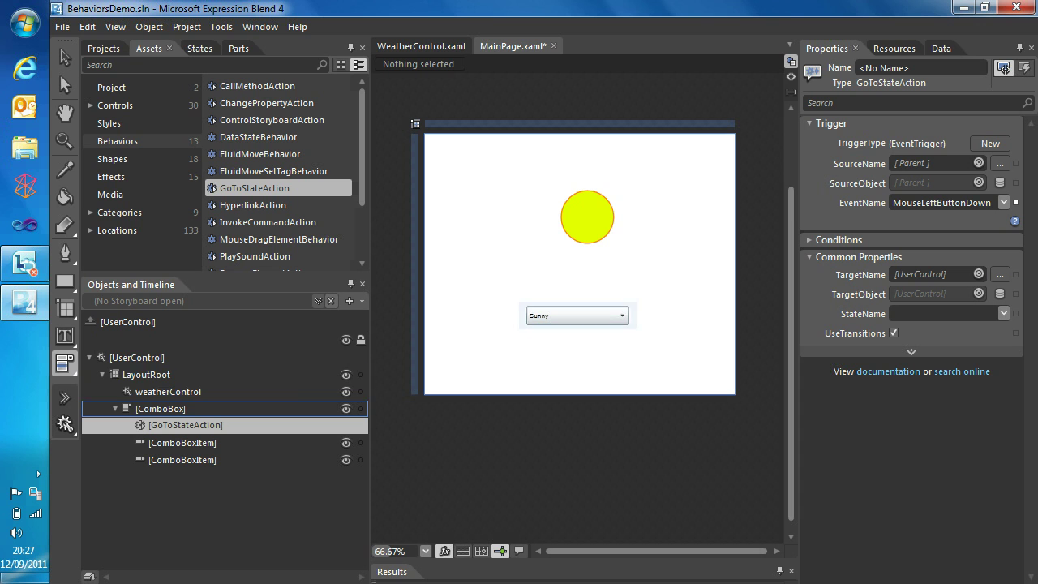
pyautogui.click(990, 143)
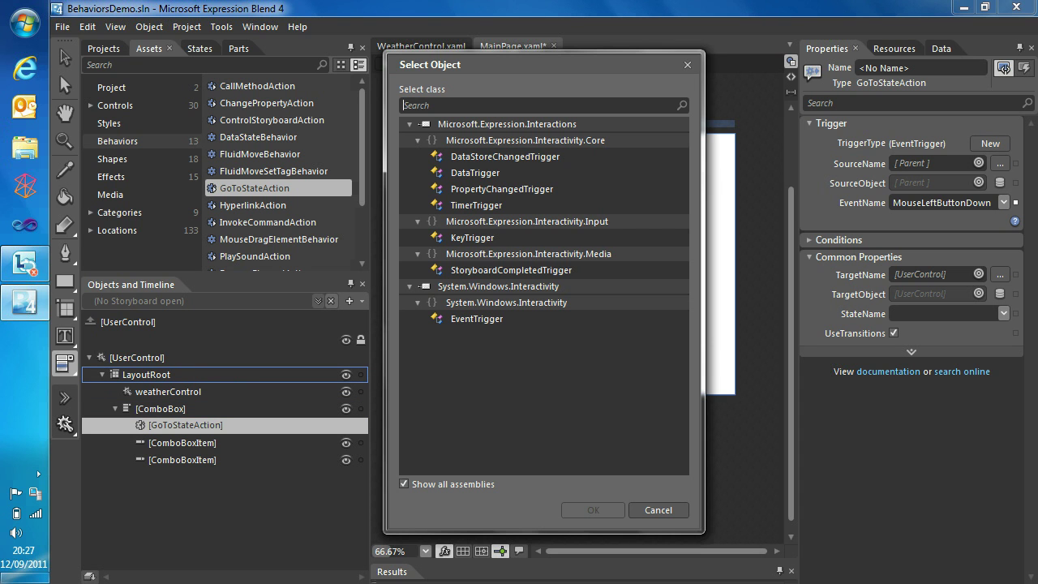
pyautogui.click(476, 173)
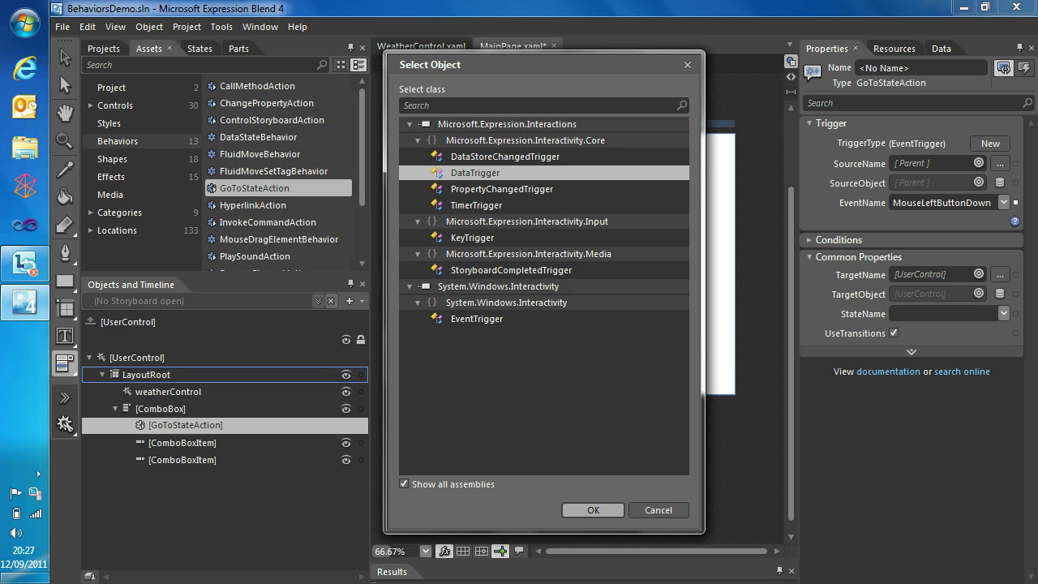
pyautogui.click(593, 510)
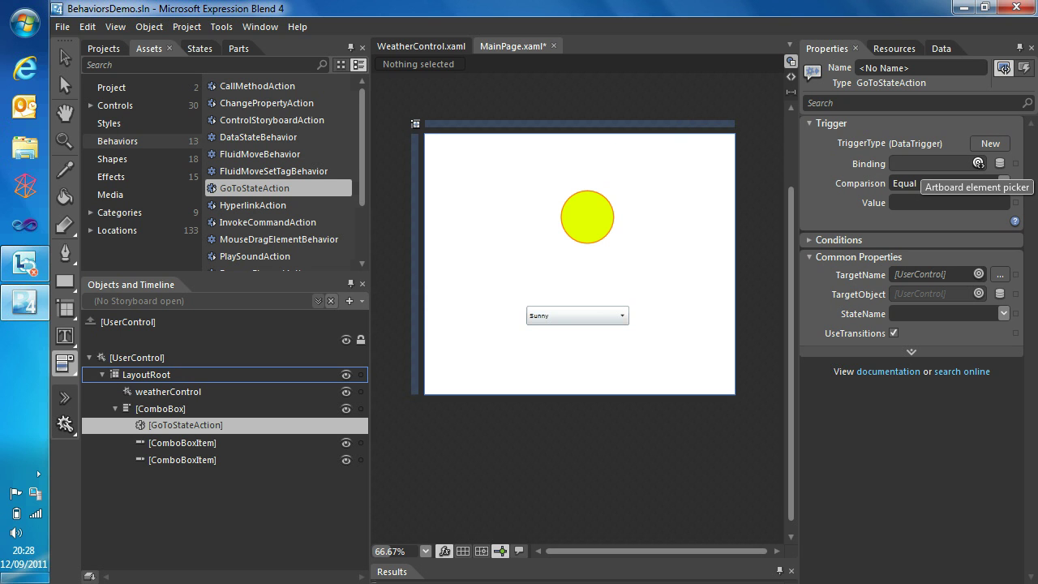
# Bind the data trigger to the combo box's SelectedIndex property and set its comparison value to 0.
pyautogui.click(979, 163)
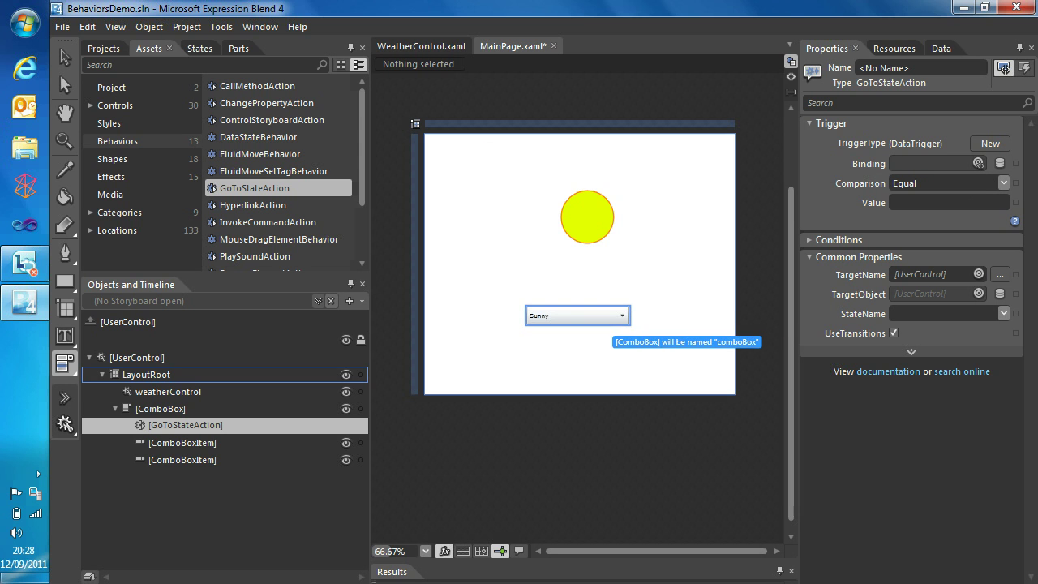
pyautogui.click(598, 319)
pyautogui.click(695, 282)
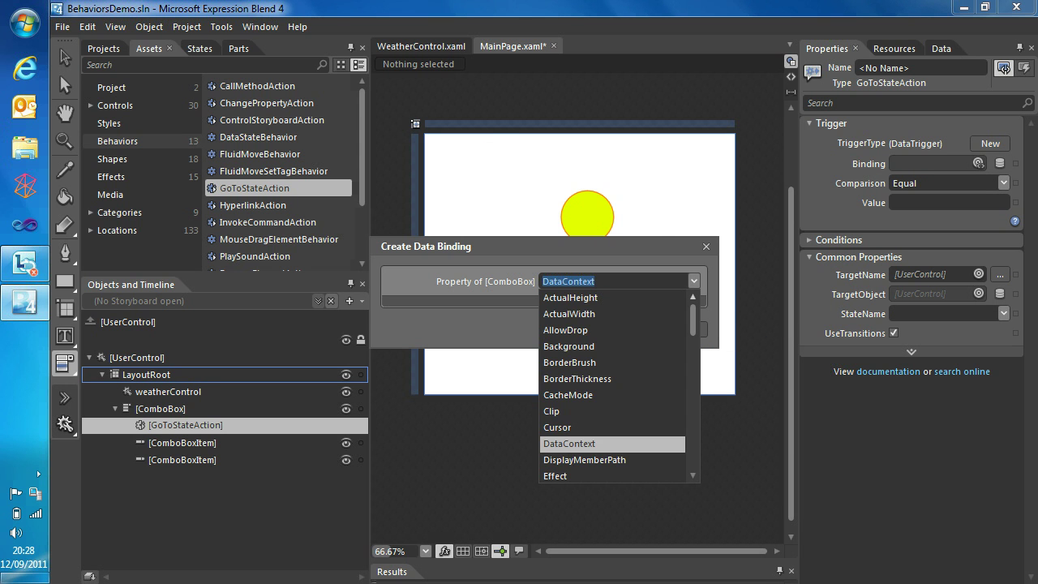
pyautogui.scroll(-5, 613, 385)
pyautogui.scroll(-4, 612, 386)
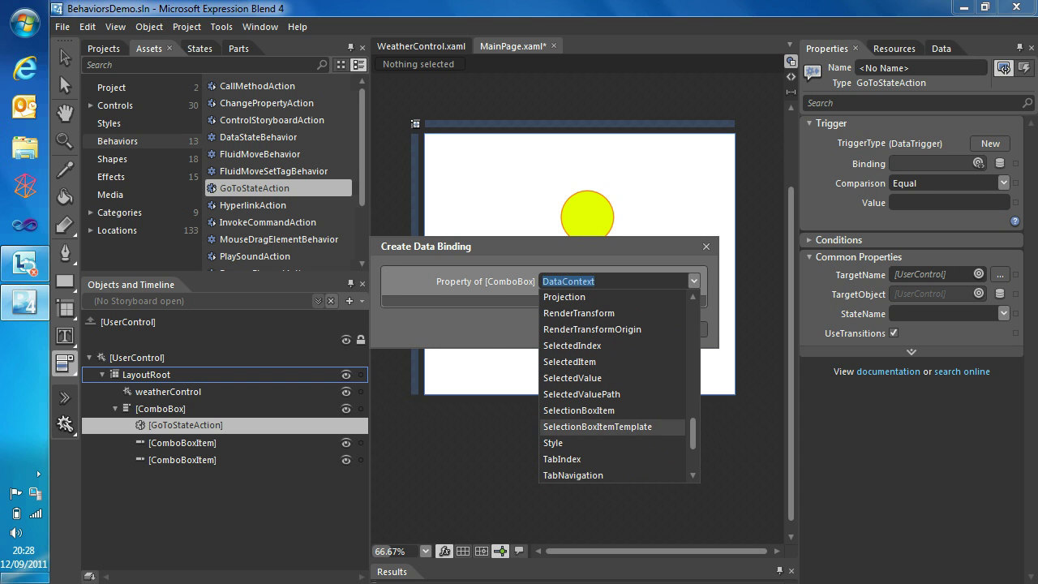
pyautogui.click(572, 345)
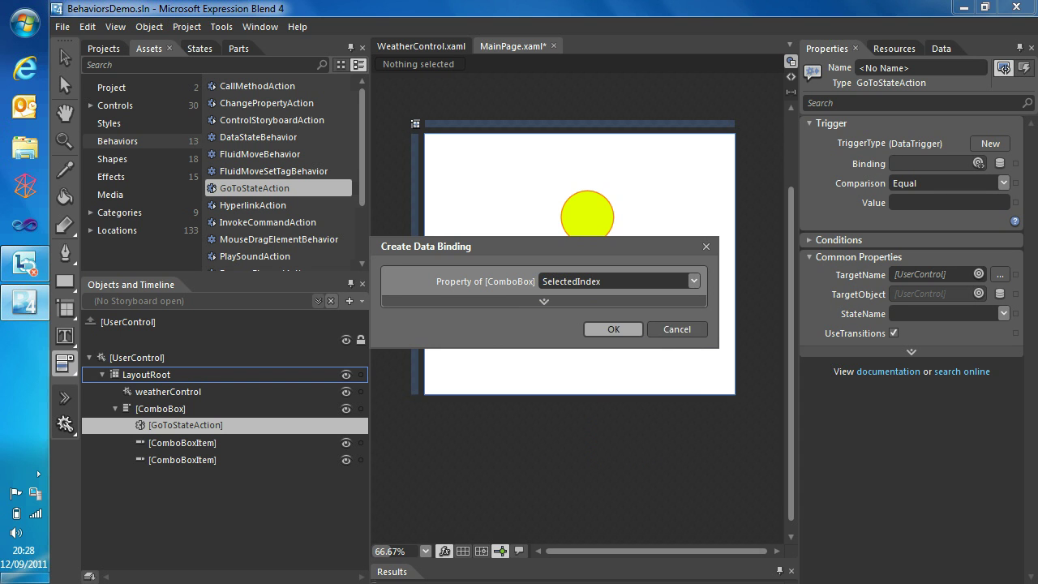
pyautogui.click(613, 329)
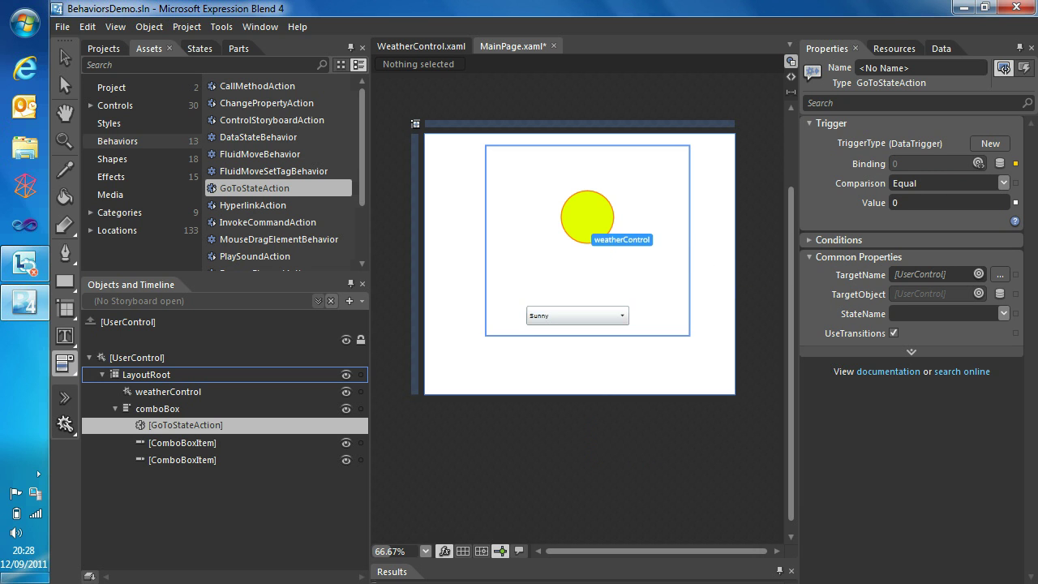
# Target the first GoToStateAction at weatherControl with the state name Sunny.
pyautogui.click(596, 228)
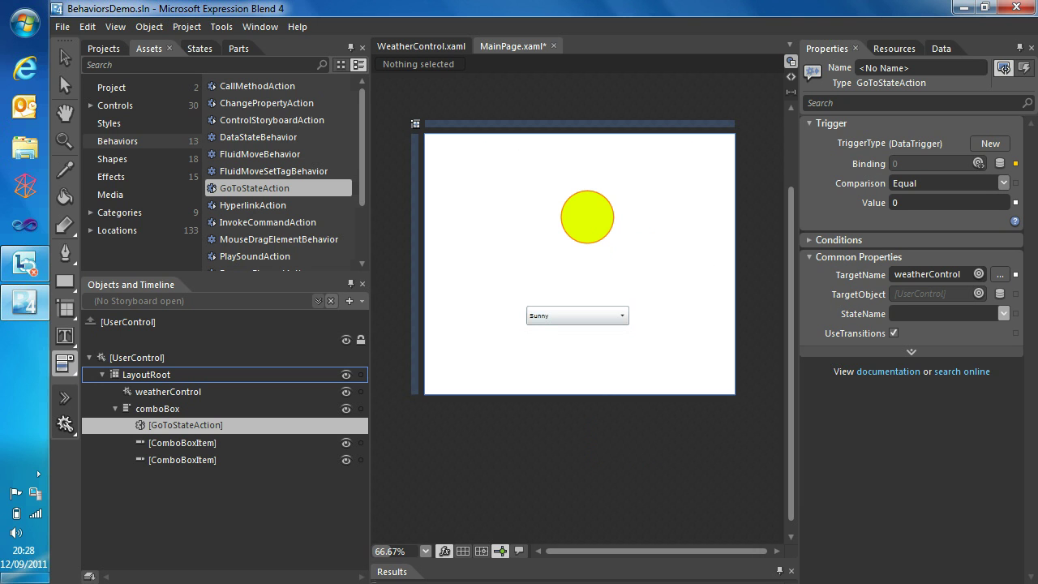
pyautogui.click(1004, 314)
pyautogui.click(923, 346)
# Attach a second GoToStateAction to the combo box and make its trigger a DataTrigger.
pyautogui.click(978, 163)
pyautogui.click(578, 315)
pyautogui.moveTo(254, 188); pyautogui.dragTo(578, 316)
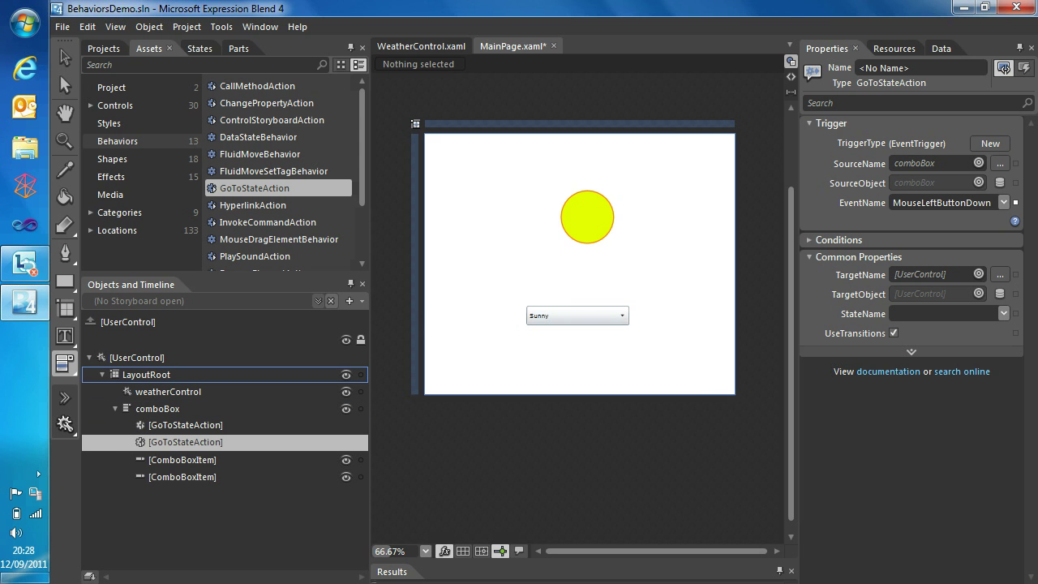
pyautogui.click(991, 143)
pyautogui.click(475, 173)
pyautogui.click(593, 510)
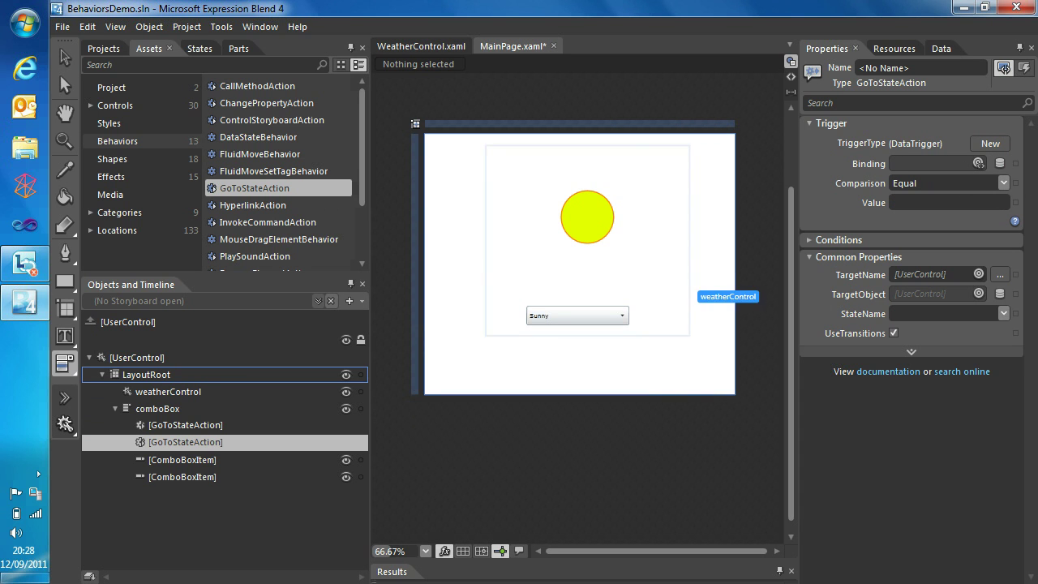
# Bind the second action's data trigger to the combo box's SelectedIndex and set its comparison value to 1.
pyautogui.click(577, 315)
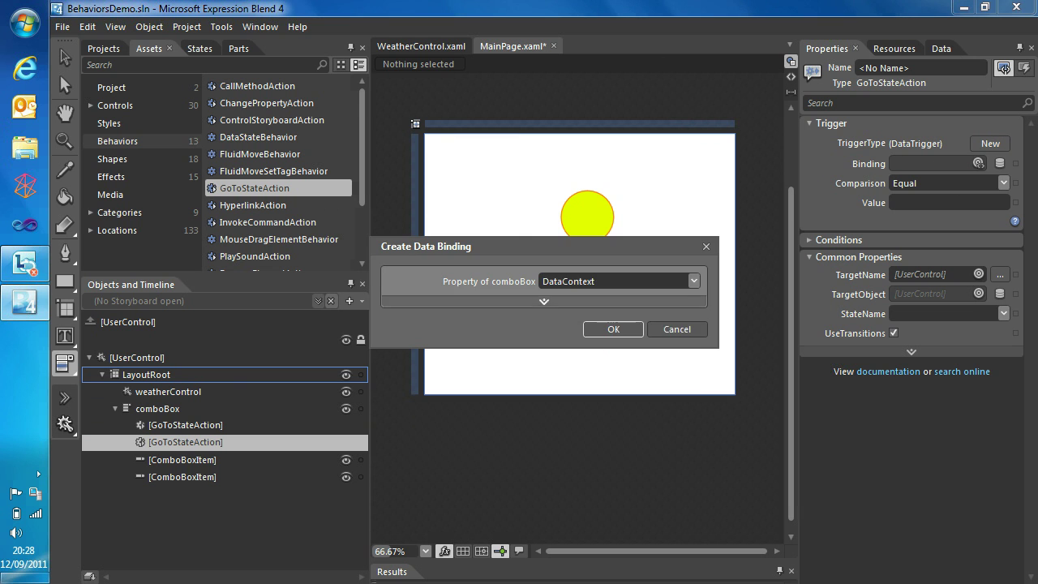
pyautogui.click(694, 282)
pyautogui.scroll(-9, 613, 370)
pyautogui.scroll(-9, 612, 377)
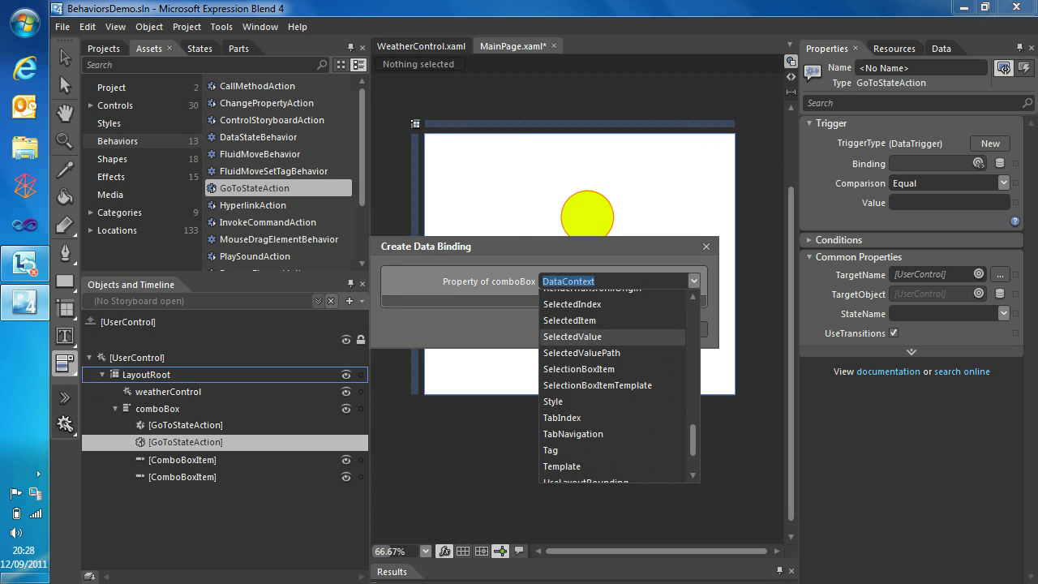
pyautogui.click(572, 304)
pyautogui.click(614, 329)
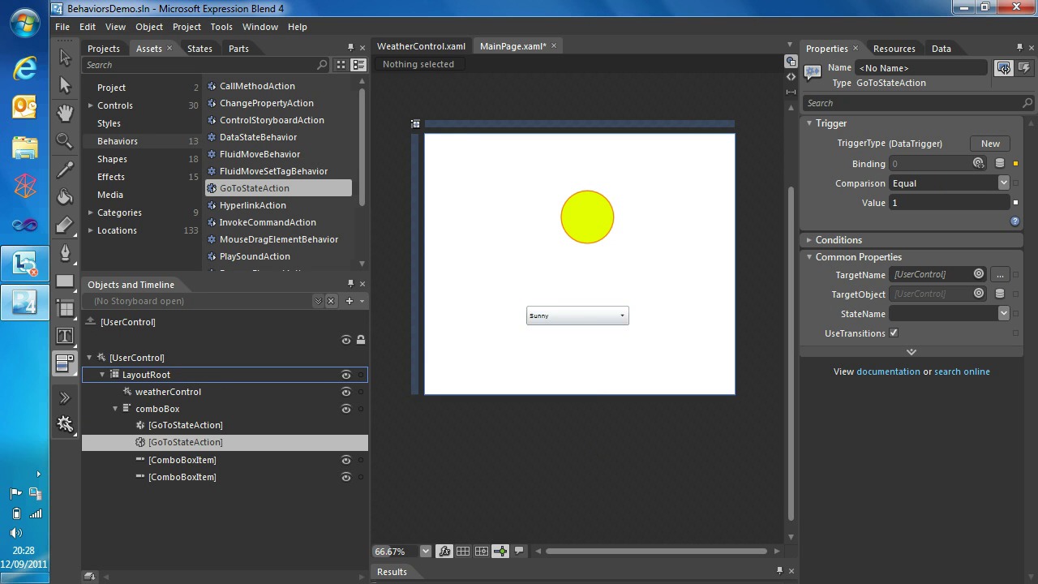
# Target the second GoToStateAction at weatherControl with the state name Cloudy.
pyautogui.click(979, 275)
pyautogui.click(597, 226)
pyautogui.click(1004, 314)
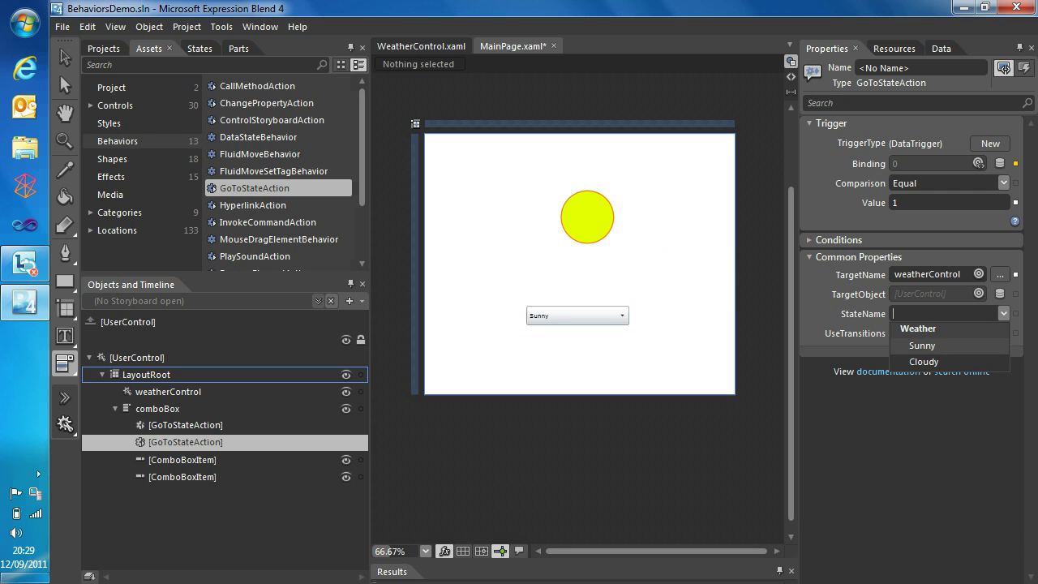
pyautogui.click(926, 363)
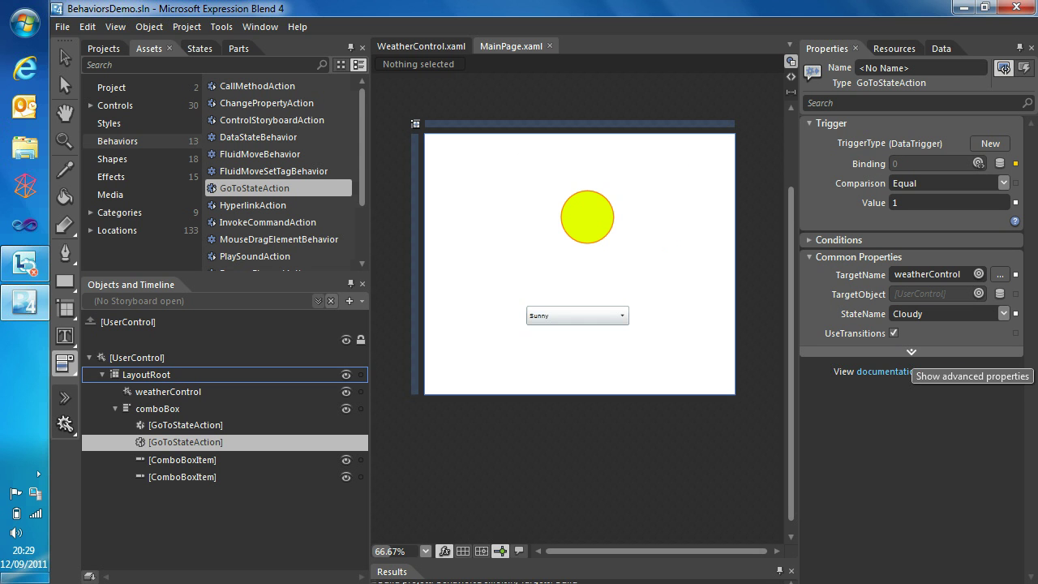
# Run the project, switch the combo box between Cloudy and Sunny to test the states, and close the test page.
pyautogui.press('F5')
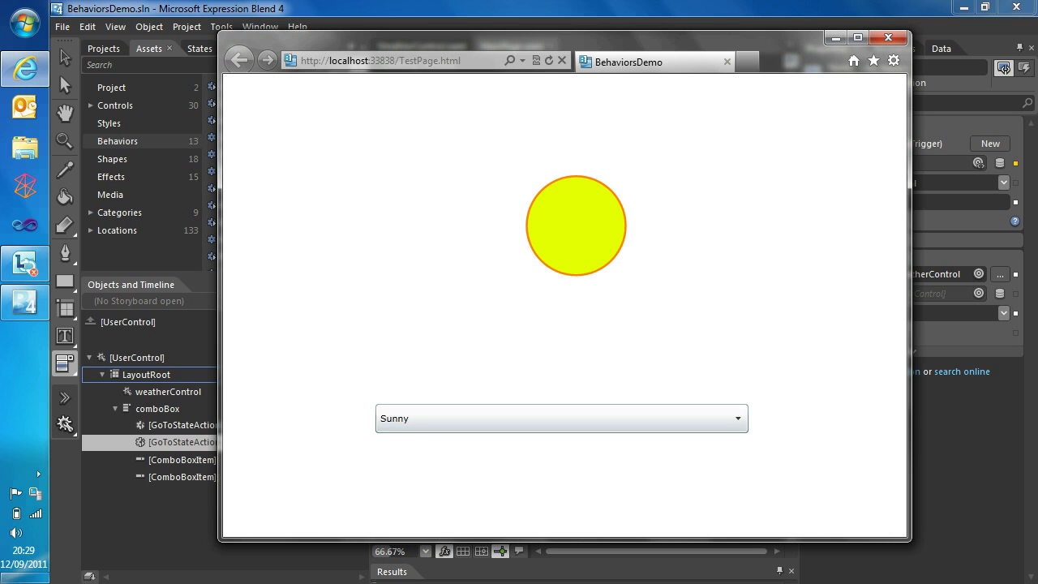
pyautogui.click(562, 418)
pyautogui.click(562, 462)
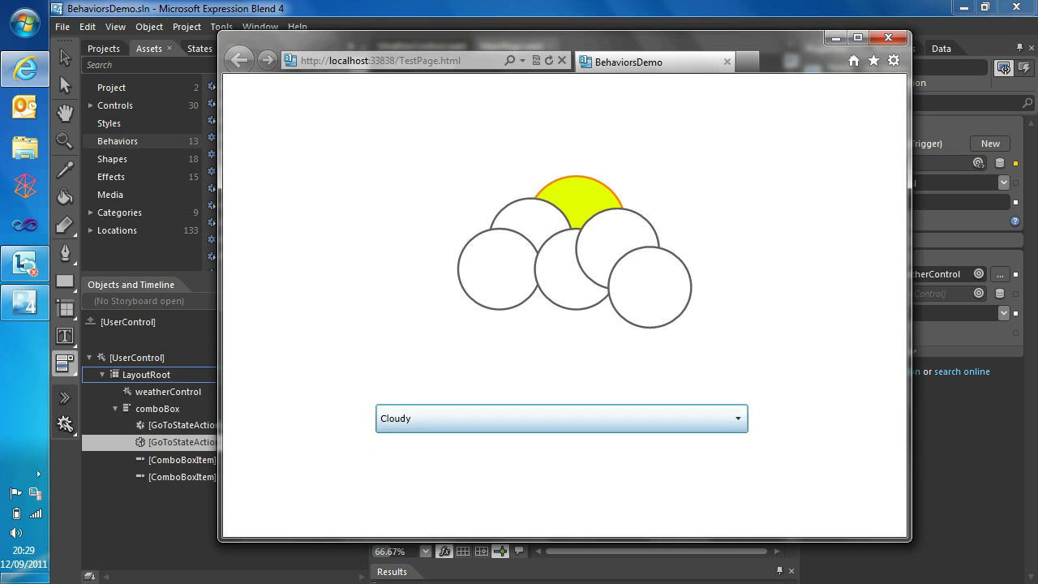
pyautogui.click(561, 419)
pyautogui.click(394, 439)
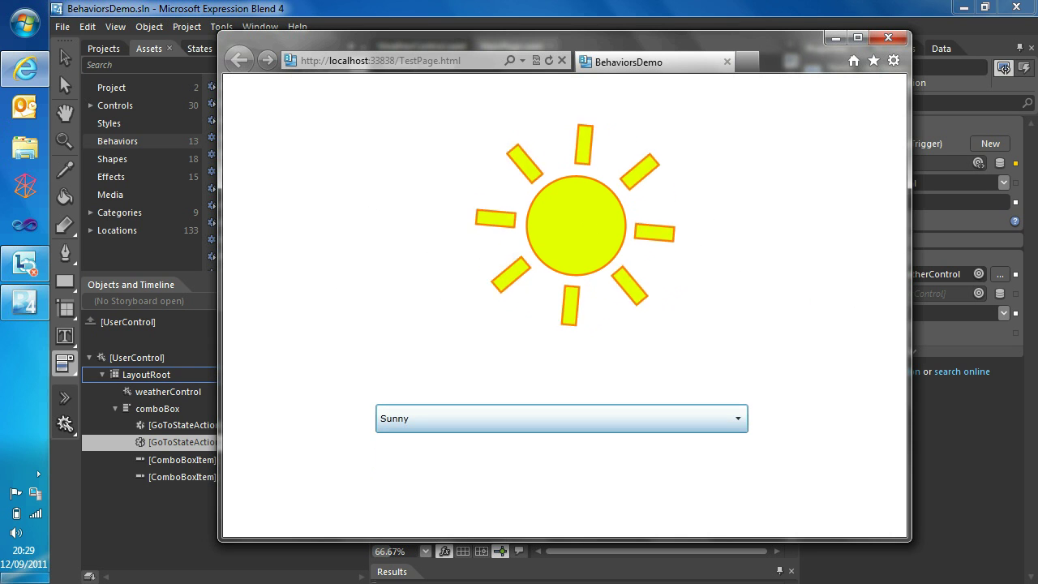
pyautogui.click(561, 418)
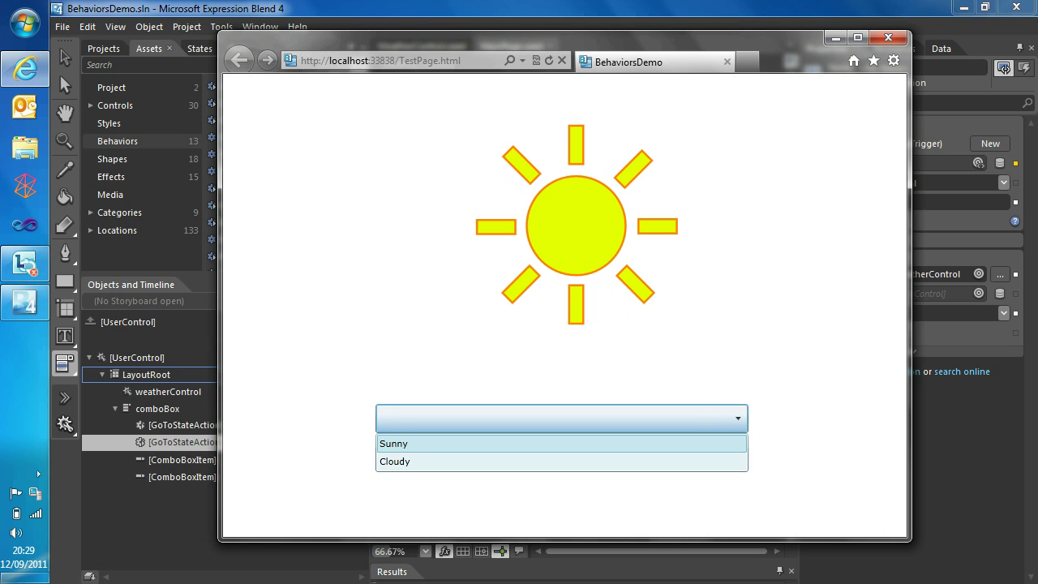
pyautogui.click(395, 461)
pyautogui.click(562, 419)
pyautogui.click(394, 443)
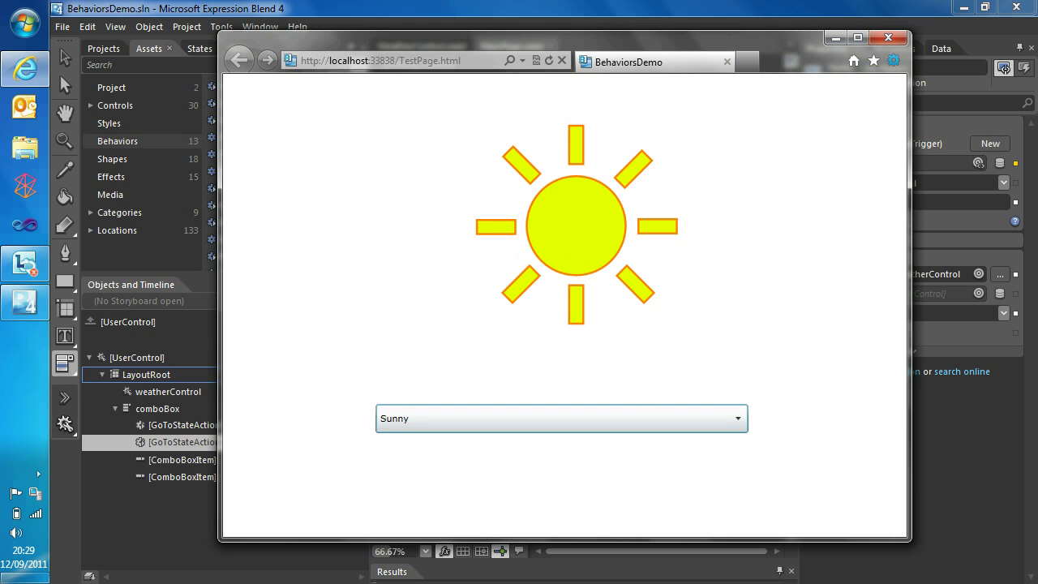
pyautogui.click(888, 37)
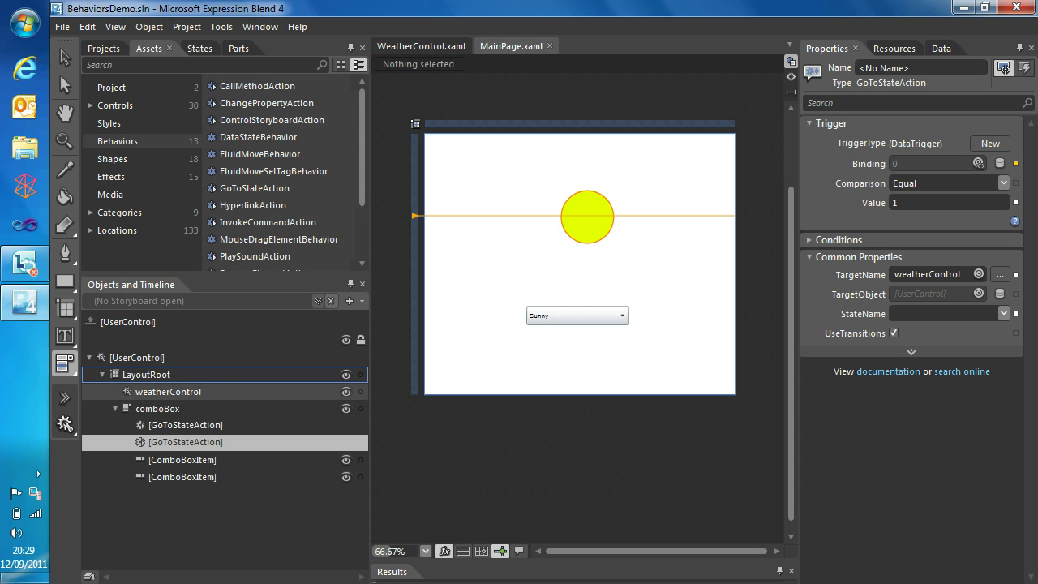
# Delete the weatherControl and the combo box with its actions from the main page's LayoutRoot.
pyautogui.click(168, 393)
pyautogui.press('Delete')
pyautogui.click(168, 392)
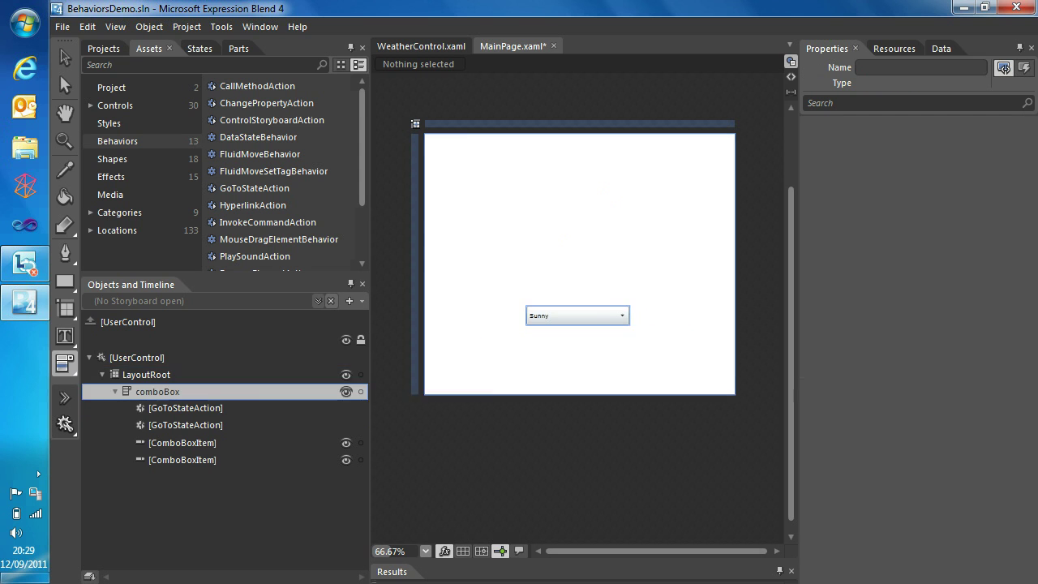
pyautogui.press('Delete')
# Draw a blue rectangle about 124 by 117 in the upper-left part of the page and attach a MouseDragElementBehavior to it.
pyautogui.scroll(-1, 286, 172)
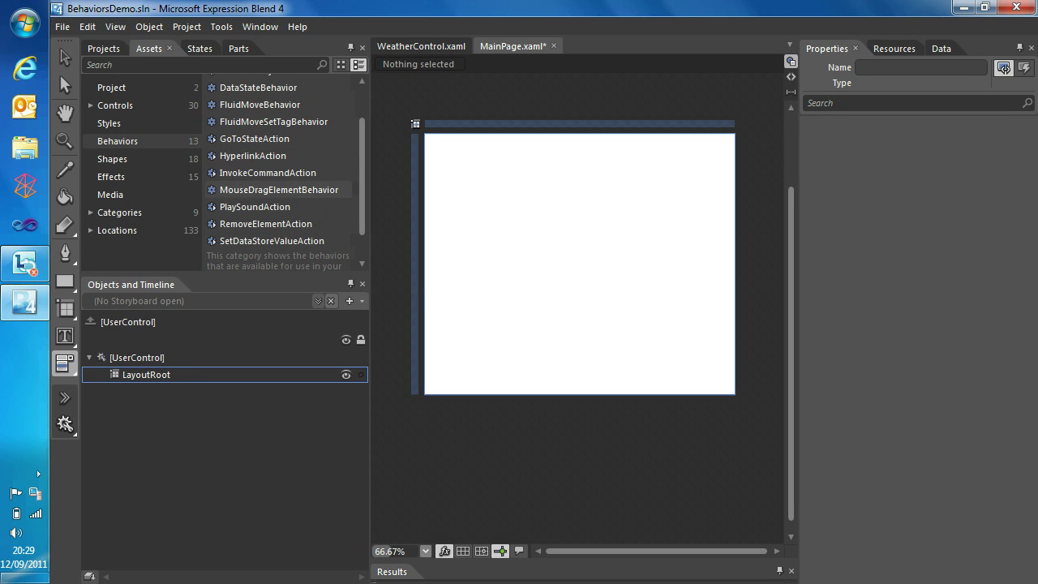
pyautogui.click(278, 190)
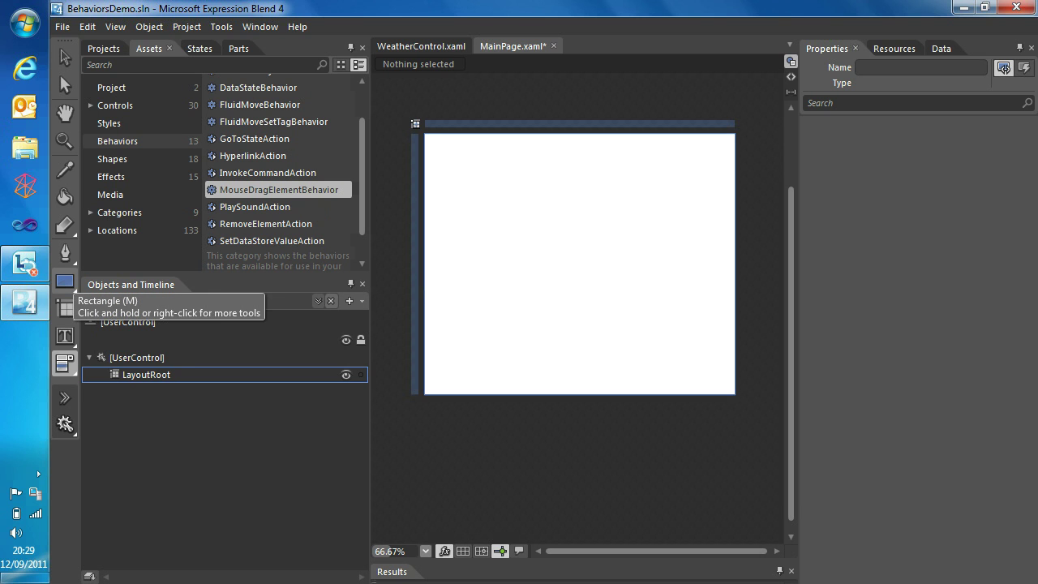
pyautogui.click(65, 280)
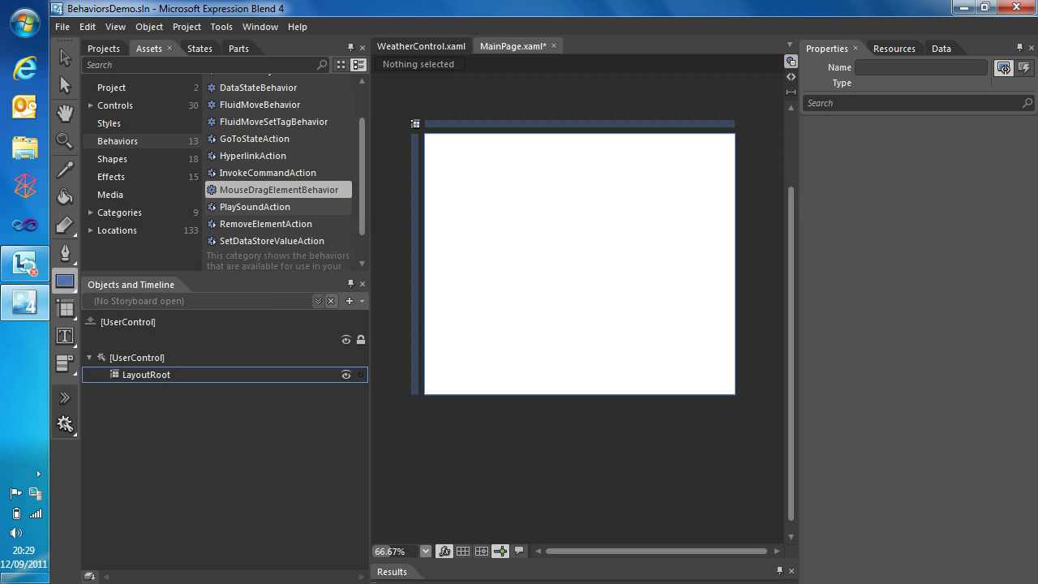
pyautogui.moveTo(463, 187)
pyautogui.mouseDown()
pyautogui.moveTo(530, 234)
pyautogui.moveTo(530, 250)
pyautogui.mouseUp()
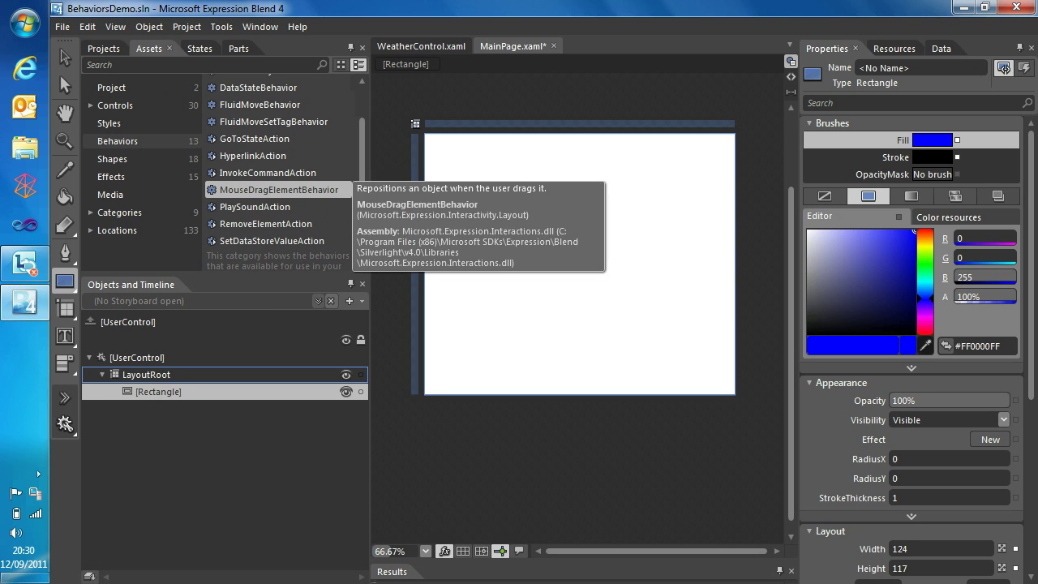
pyautogui.moveTo(279, 190); pyautogui.dragTo(496, 218)
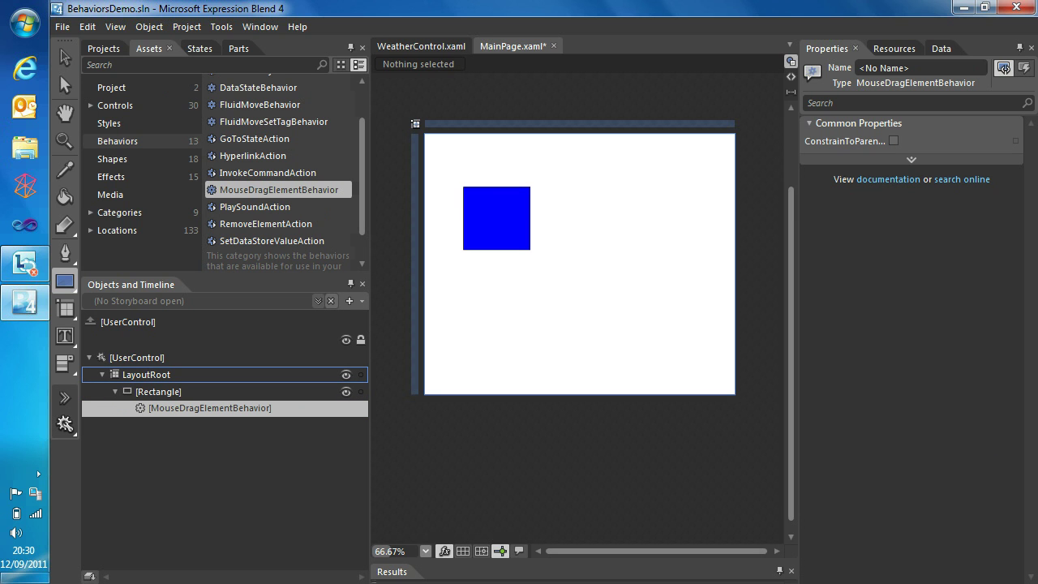
# Run the project, test moving the rectangle in the normal and maximized browser window, and close the test page.
pyautogui.press('F5')
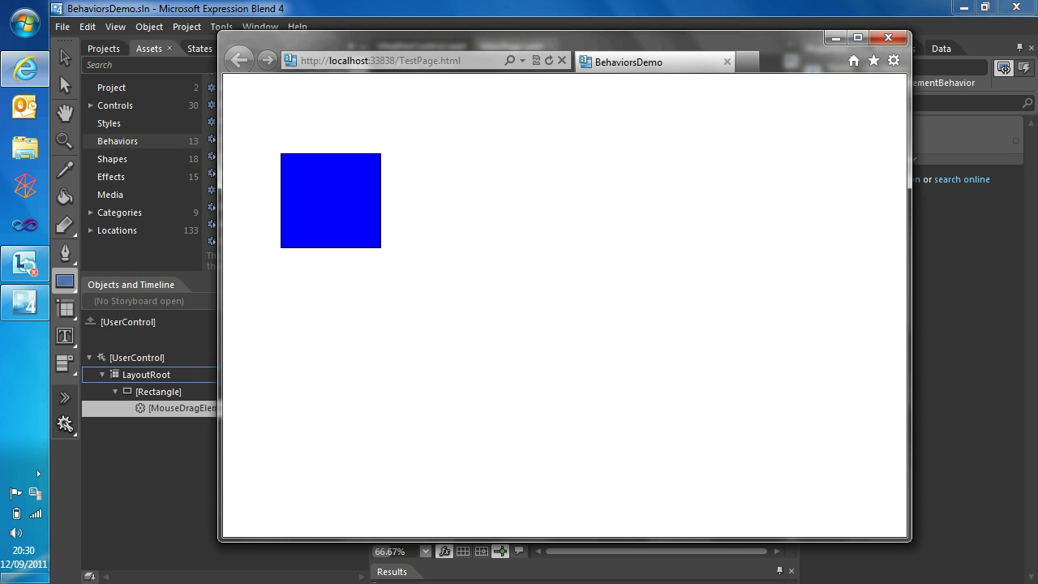
pyautogui.moveTo(331, 201); pyautogui.dragTo(376, 192)
pyautogui.press('super+Up')
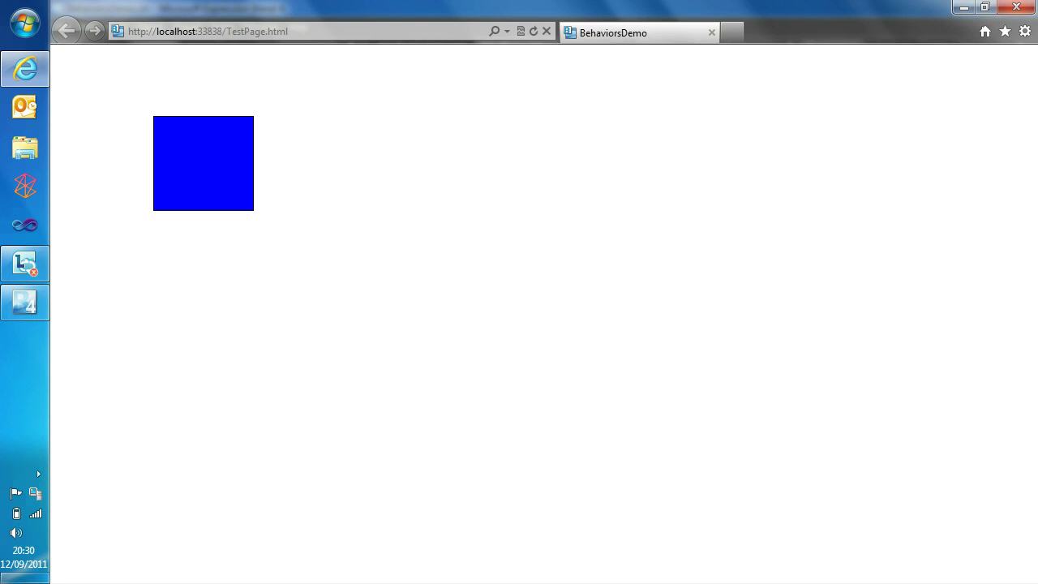
pyautogui.hotkey('alt', 'F4')
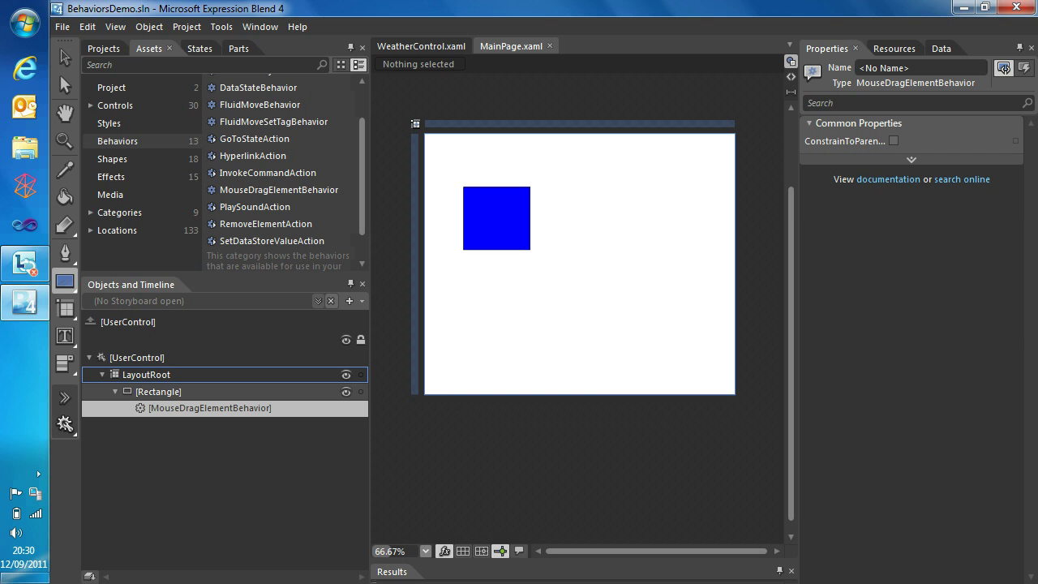
# Turn on the constrain-to-parent option of the rectangle's MouseDragElementBehavior.
pyautogui.click(158, 392)
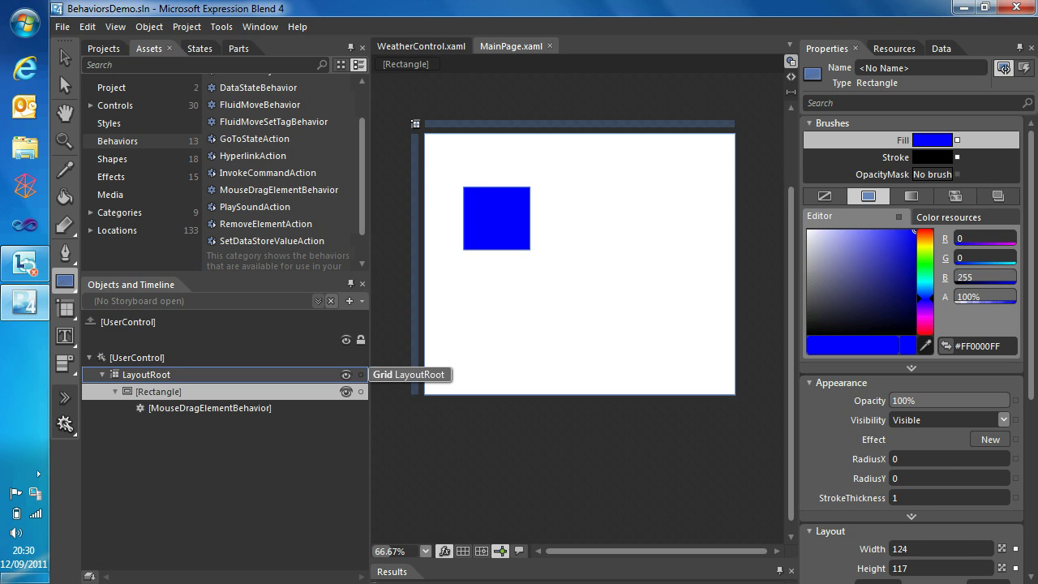
pyautogui.click(147, 375)
pyautogui.click(158, 392)
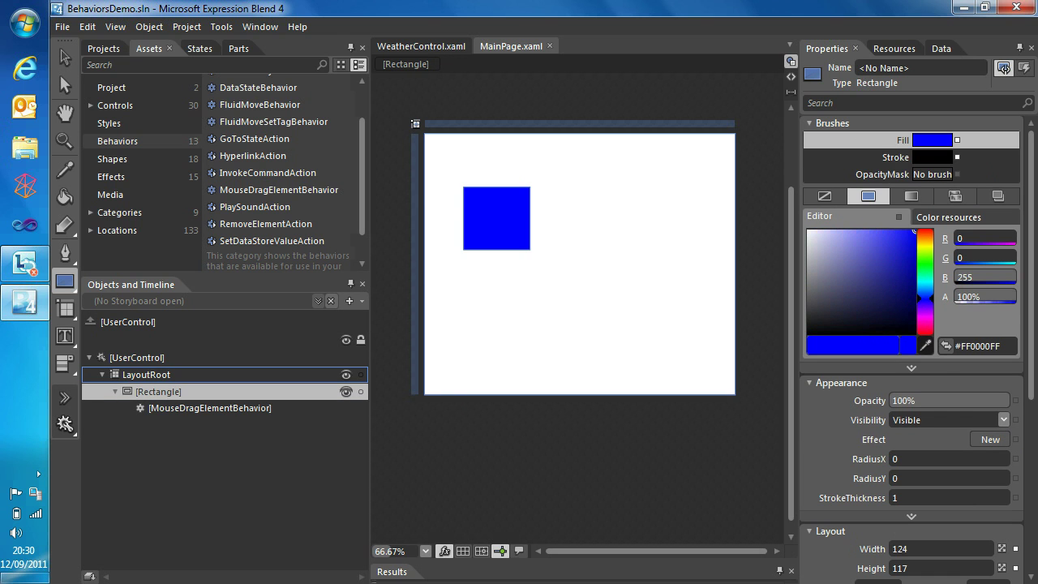
pyautogui.click(210, 408)
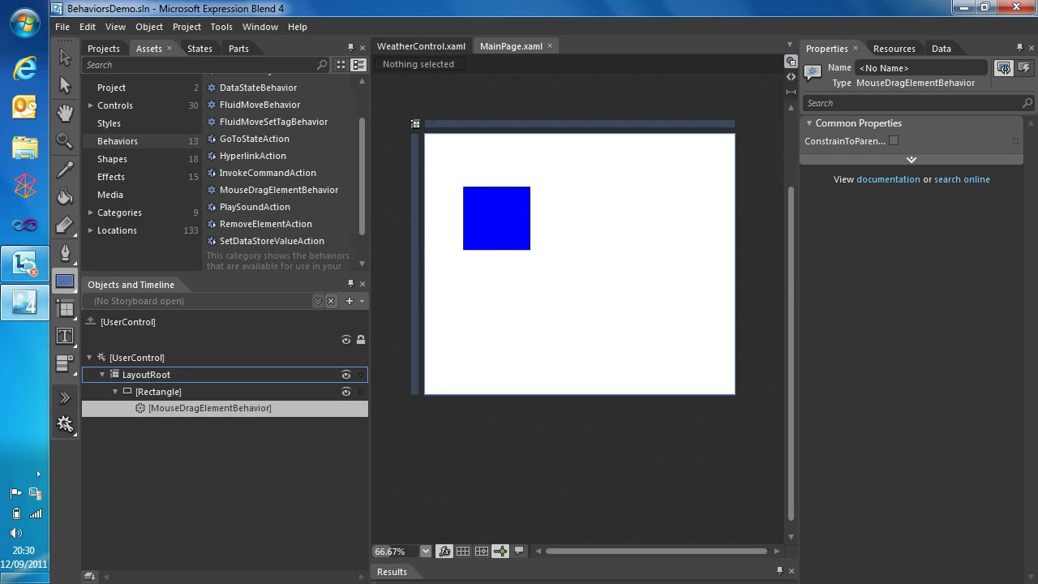
# Run the project, restore the browser window to normal size, and test moving the rectangle within the page bounds, enlarging the window as well.
pyautogui.press('F5')
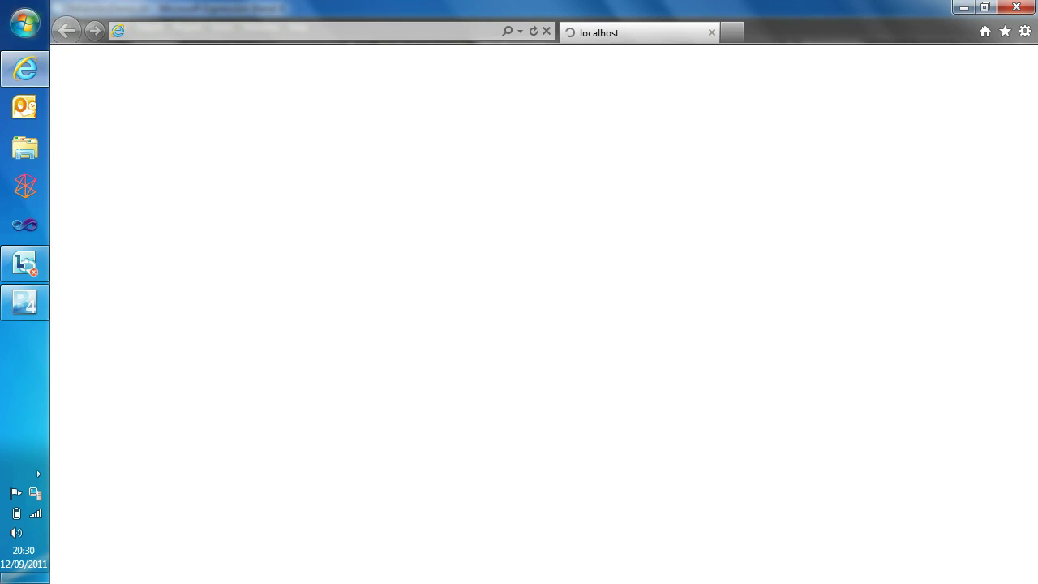
pyautogui.press('super')
pyautogui.press('super+Down')
pyautogui.moveTo(193, 181); pyautogui.dragTo(531, 190)
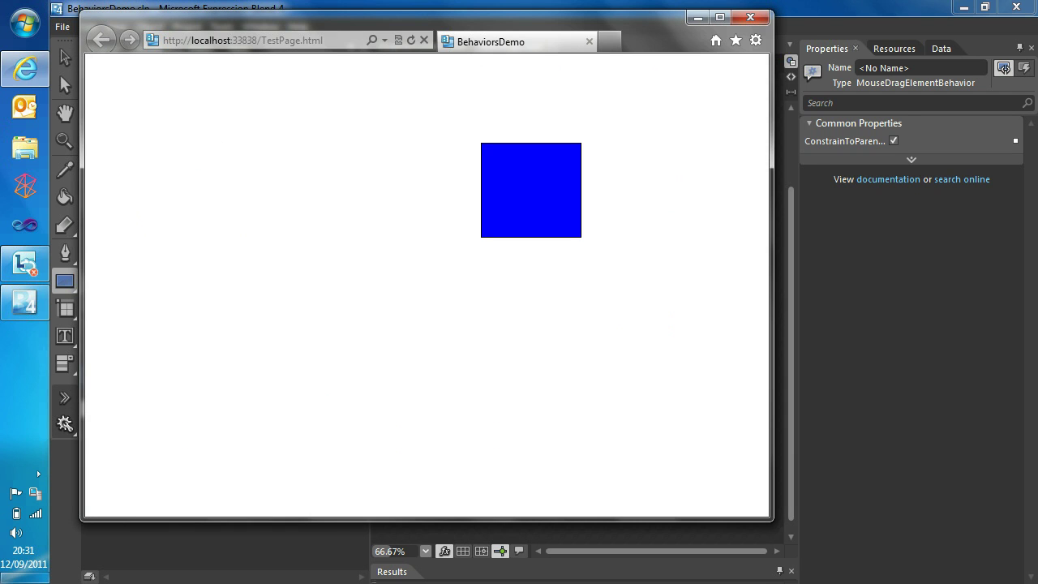
pyautogui.moveTo(771, 519); pyautogui.dragTo(902, 544)
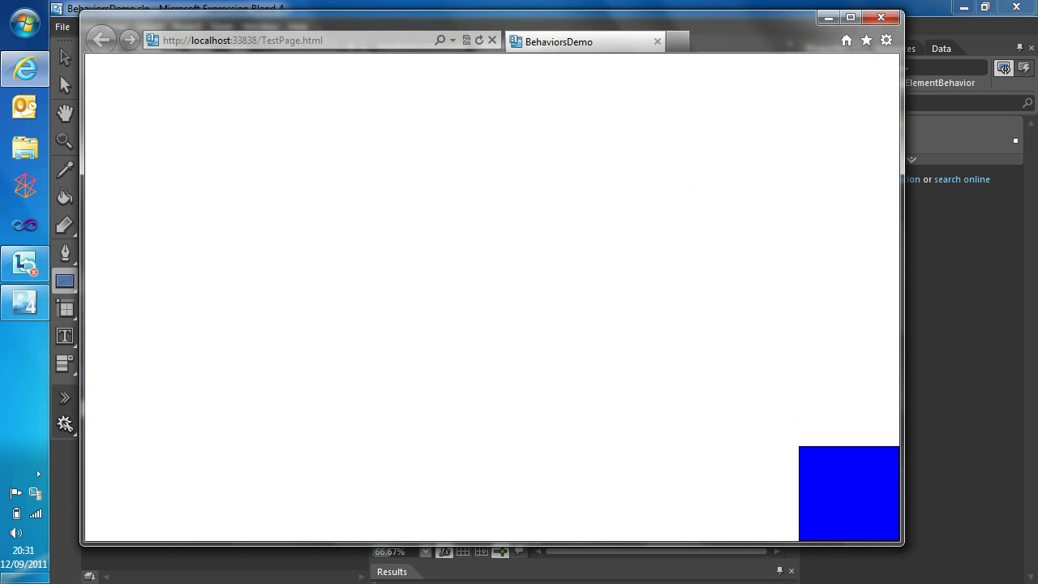